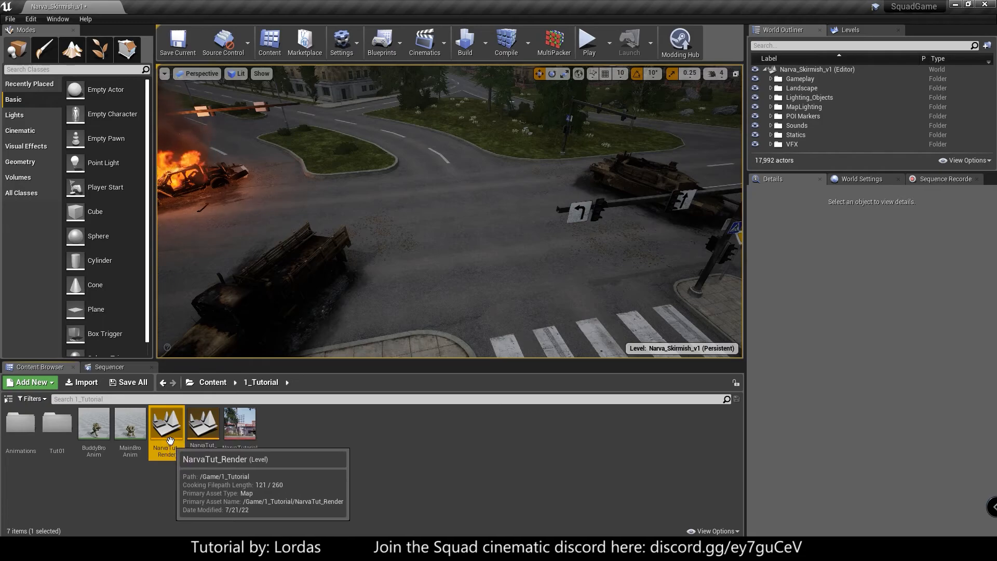
pyautogui.click(205, 431)
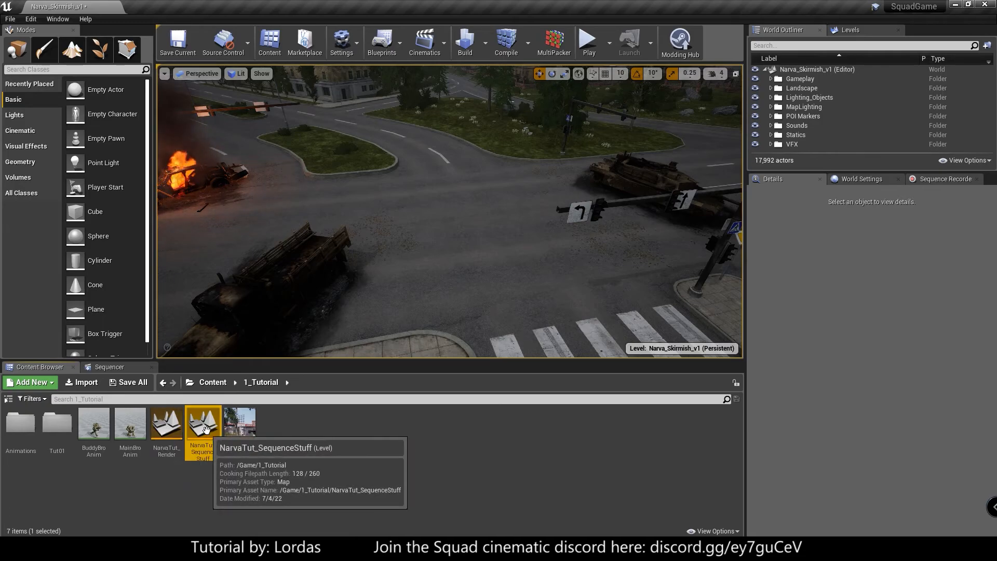
pyautogui.click(203, 486)
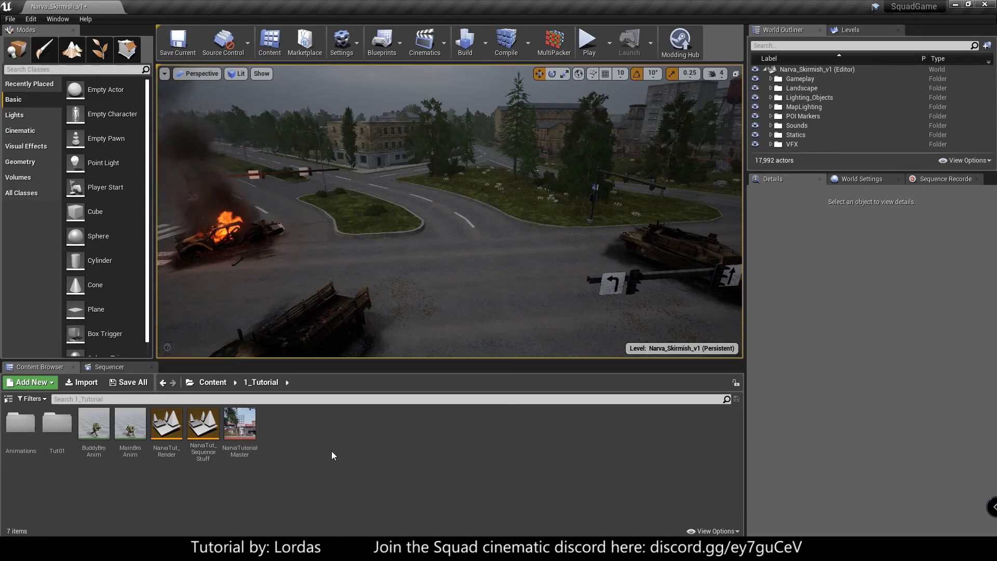
# - Reload the Narva_Skirmish_v1 level from Maps/Narva/Gameplay_Layers in the project content, discarding the unsaved changes
pyautogui.click(213, 382)
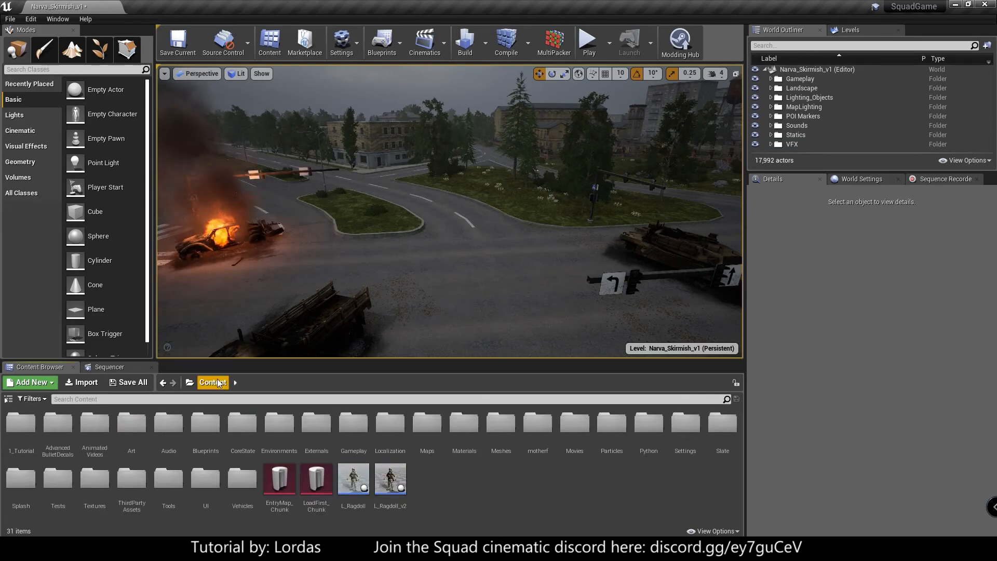
pyautogui.doubleClick(420, 431)
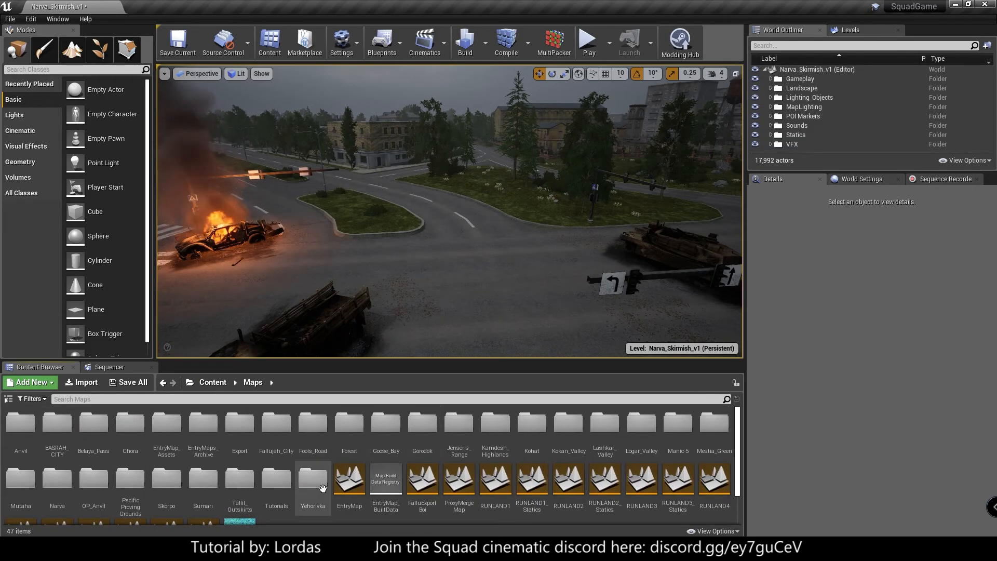
pyautogui.doubleClick(56, 477)
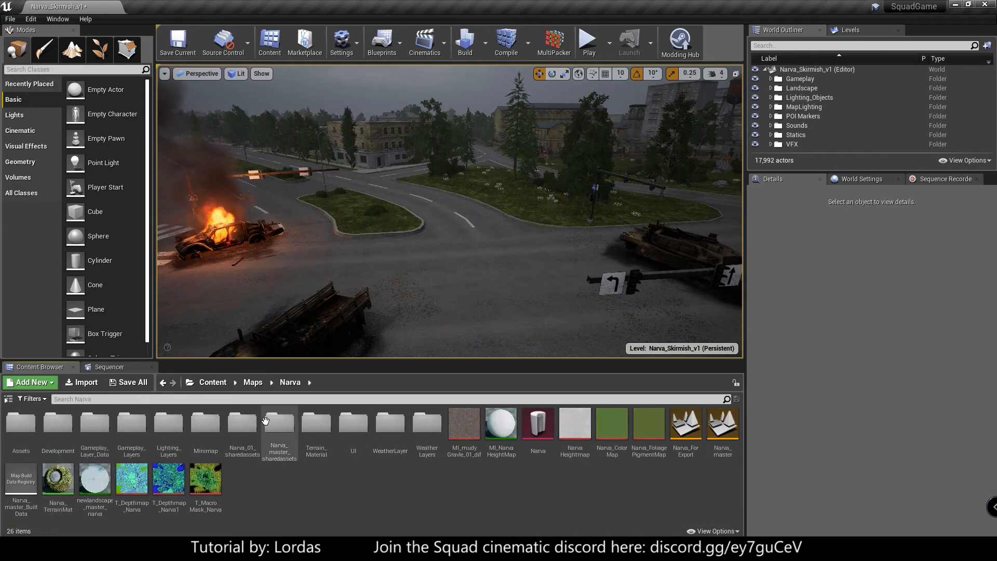
pyautogui.doubleClick(132, 425)
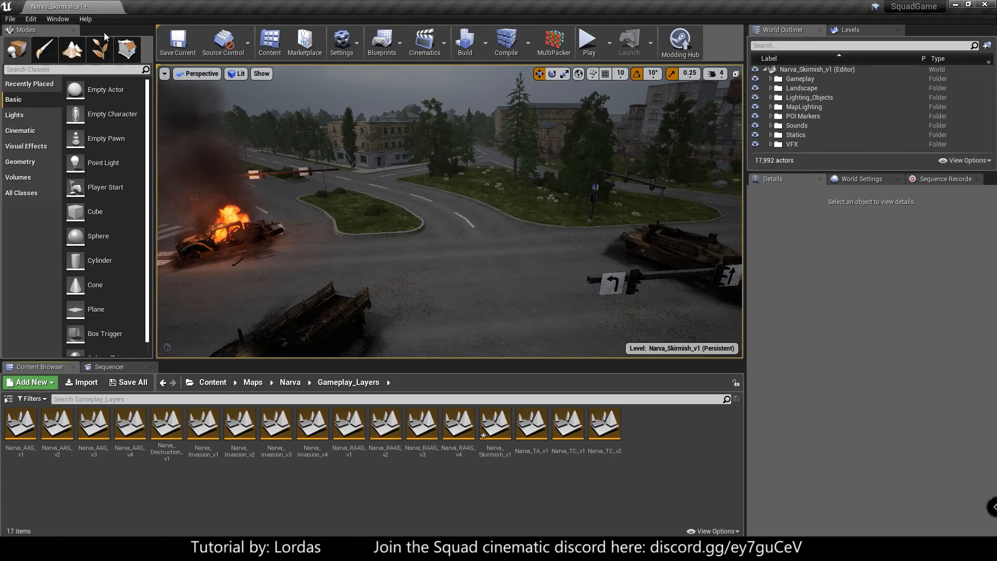
pyautogui.click(505, 441)
pyautogui.doubleClick(506, 441)
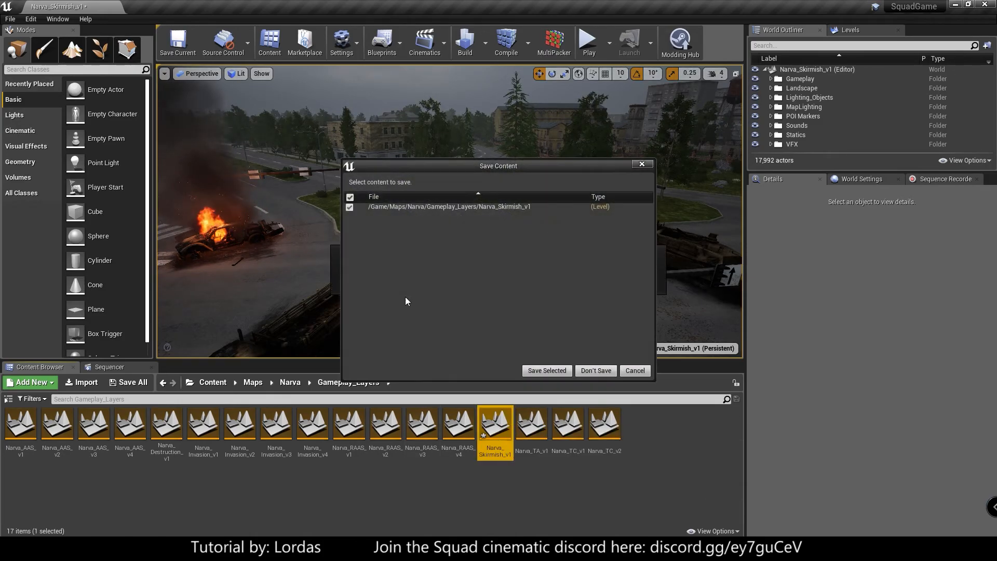
pyautogui.click(596, 370)
# - Fly the viewport camera to an elevated view looking straight along the tree-lined road
pyautogui.moveTo(370, 279); pyautogui.dragTo(396, 233, button='right')
pyautogui.press('g')
pyautogui.moveTo(374, 284)
pyautogui.mouseDown(button='right')
pyautogui.moveTo(376, 240)
pyautogui.moveTo(405, 243)
pyautogui.moveTo(306, 323)
pyautogui.mouseUp(button='right')
pyautogui.press('w')
pyautogui.press('w')
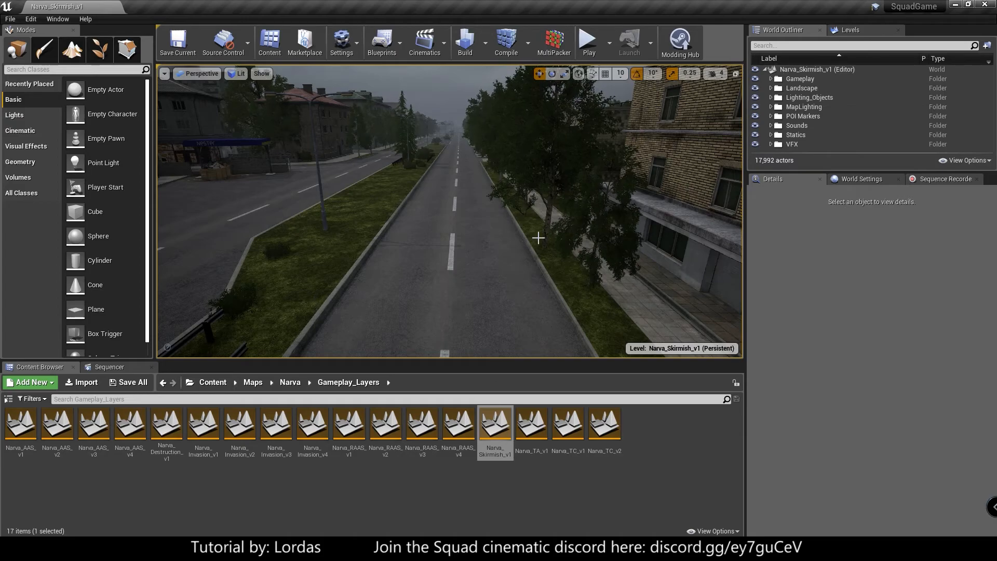
# - Examine the Gameplay options of the Play Squad editor preferences, including Can Driver Switch to 3rd Person
pyautogui.click(31, 19)
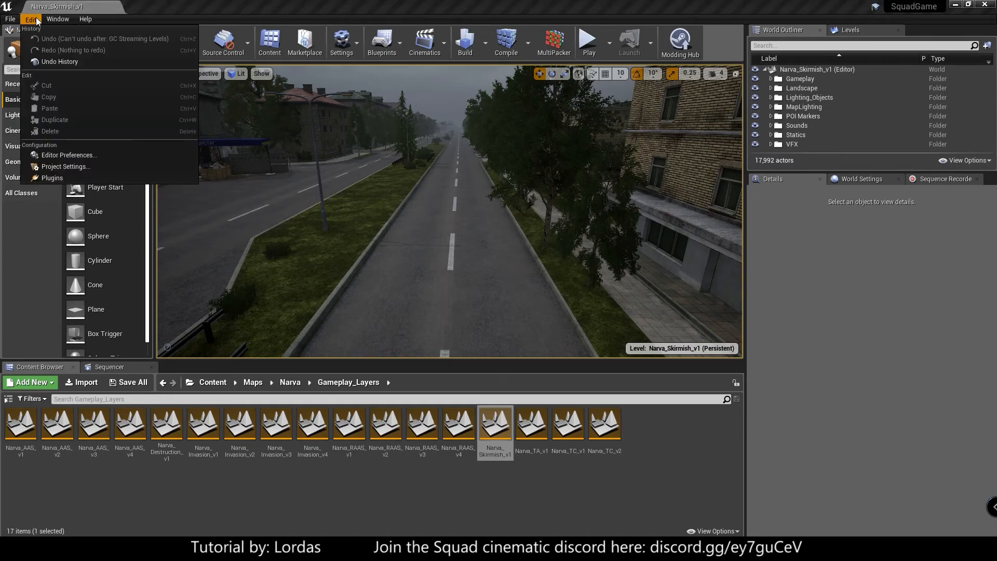
pyautogui.click(57, 155)
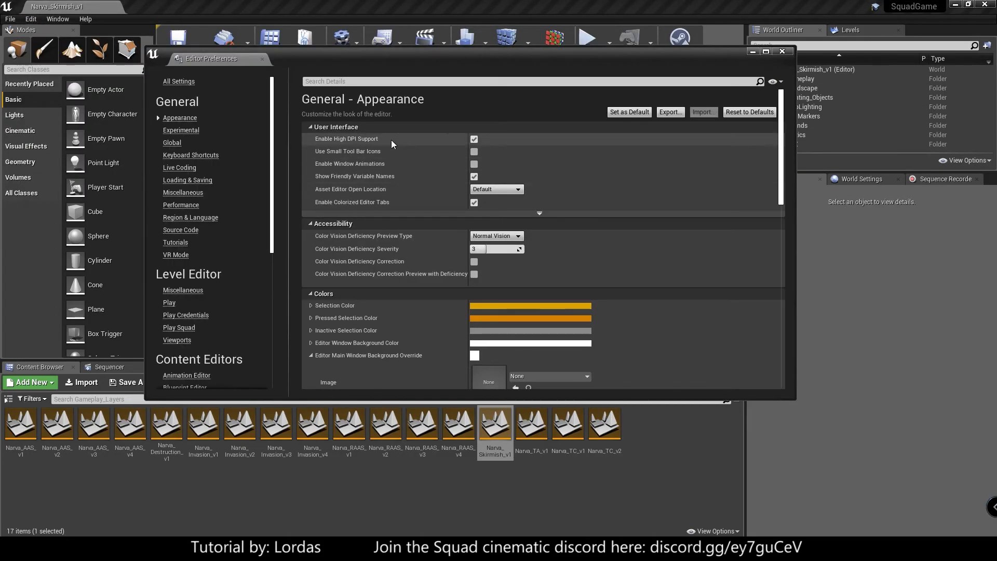
pyautogui.click(180, 328)
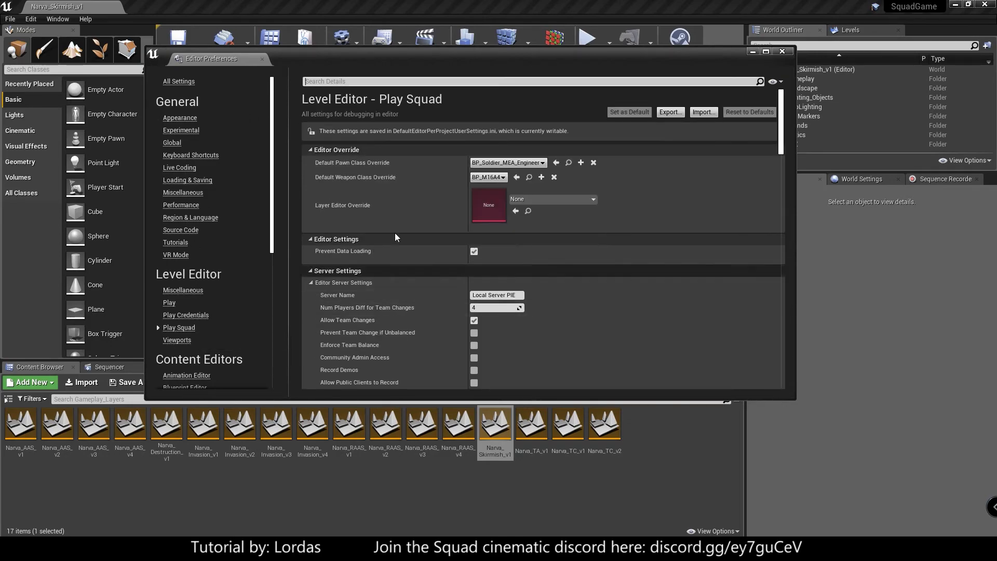
pyautogui.scroll(-15, 392, 234)
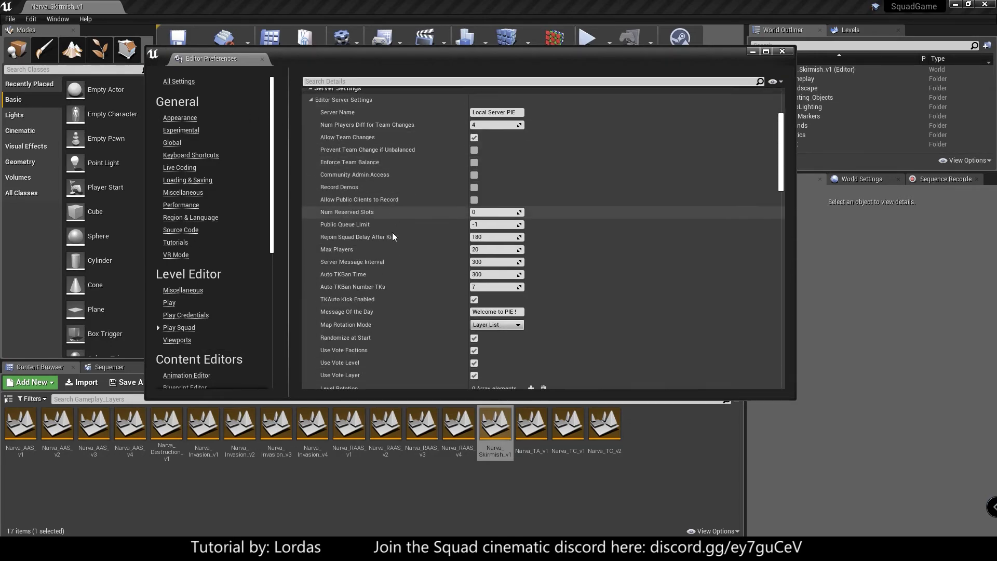
pyautogui.scroll(-12, 394, 237)
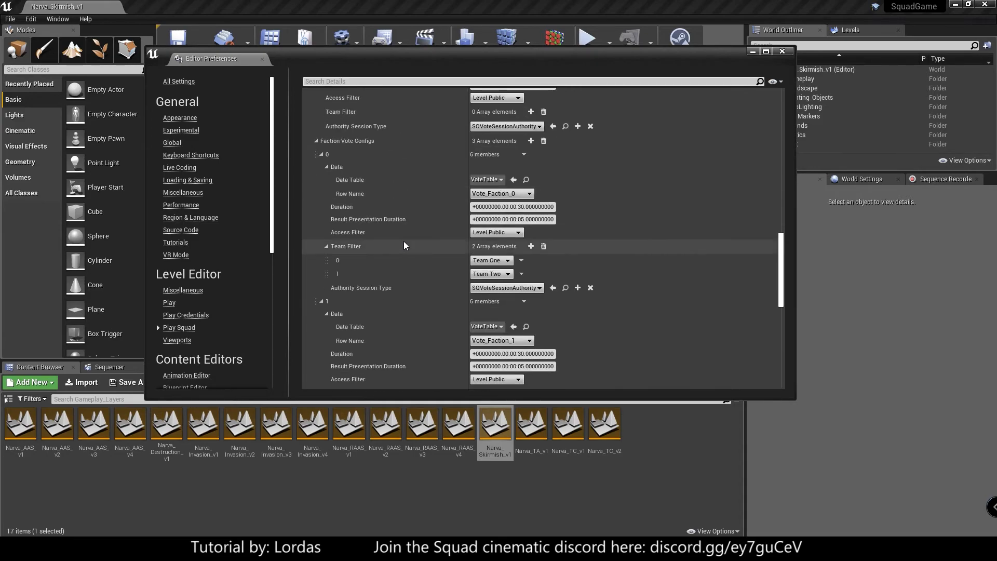
pyautogui.scroll(-4, 410, 261)
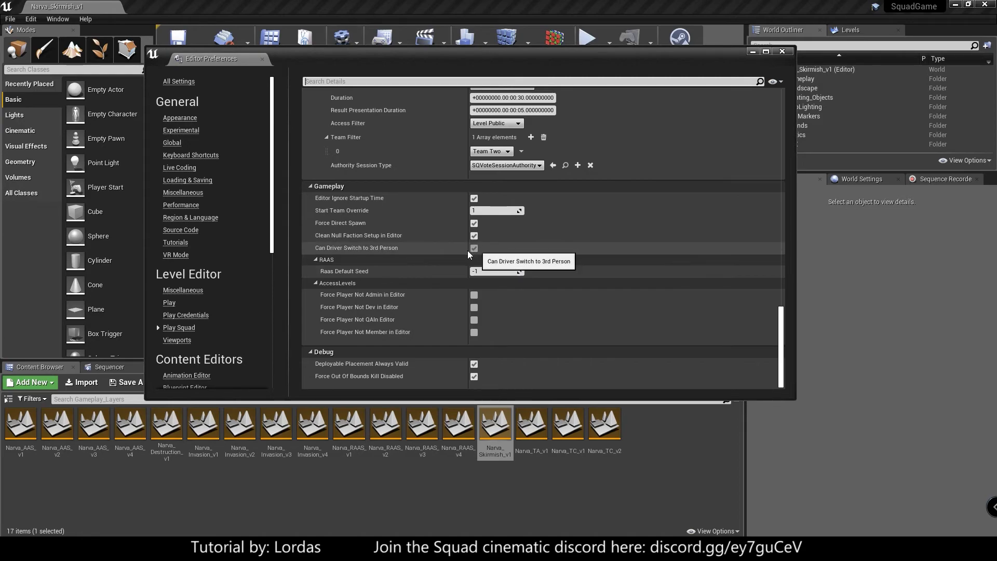
pyautogui.click(790, 52)
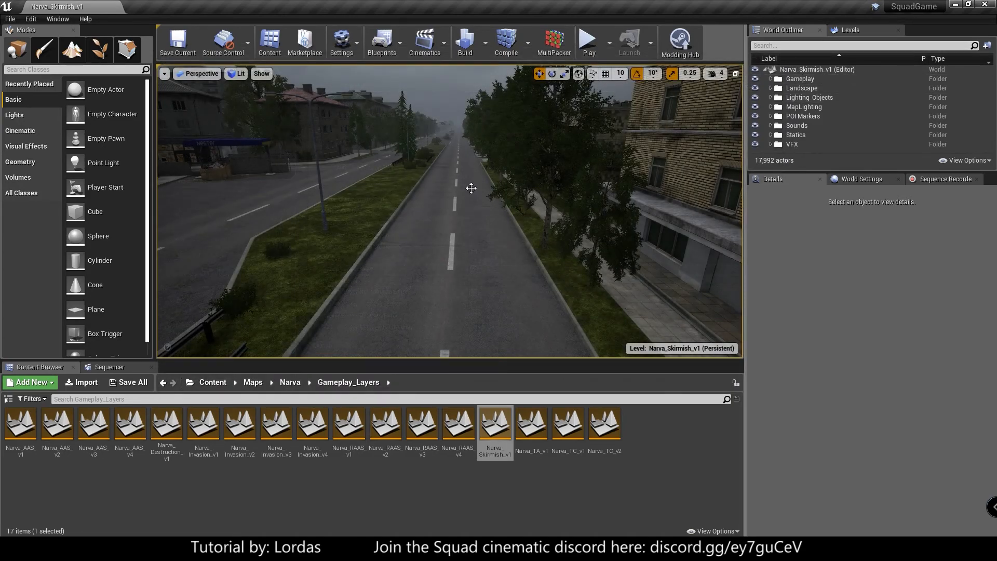
# - Place the BP_BFV vehicle blueprint from the Vehicles/BFV folder in the middle of the road
pyautogui.click(213, 383)
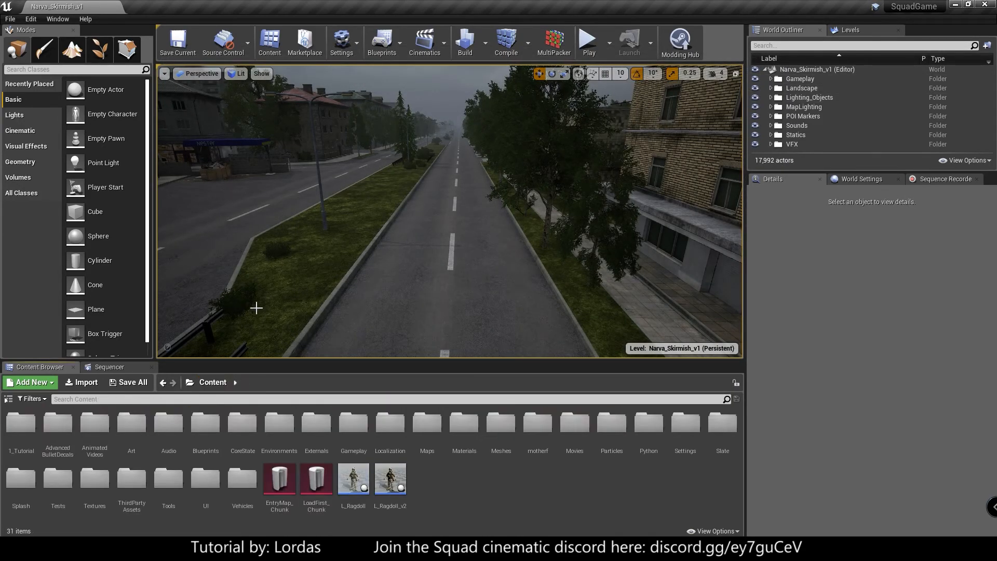
pyautogui.doubleClick(243, 478)
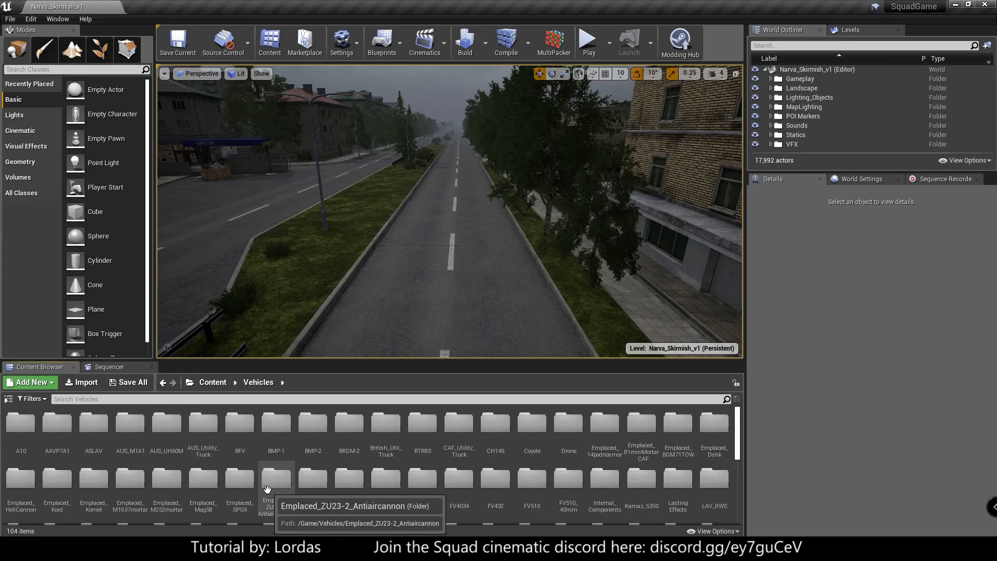
pyautogui.doubleClick(243, 433)
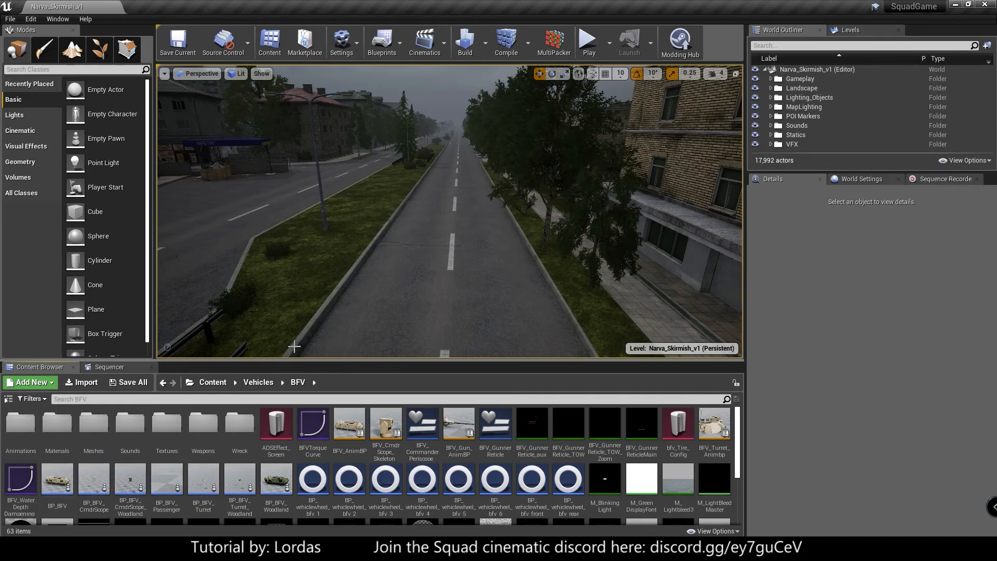
pyautogui.doubleClick(95, 425)
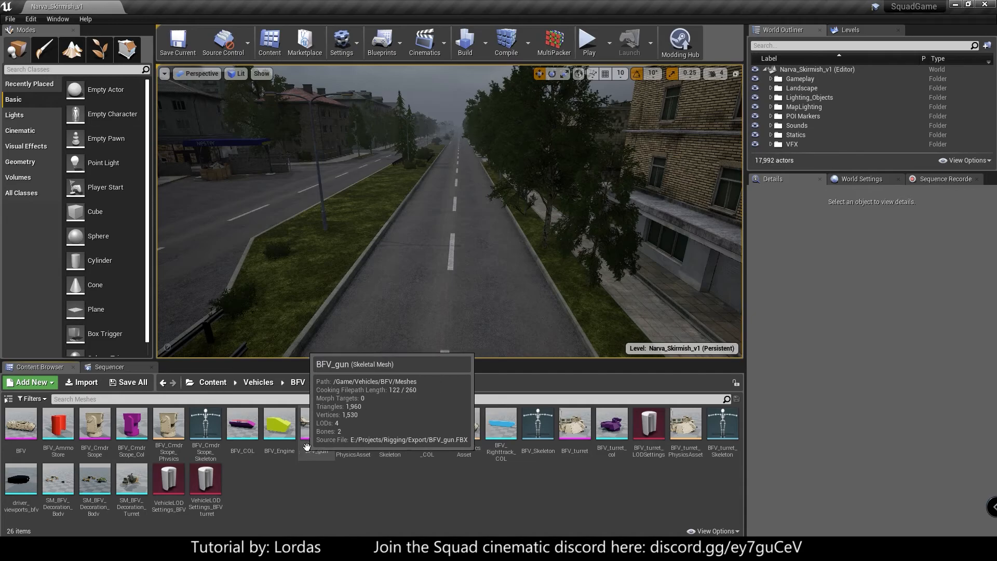
pyautogui.click(298, 383)
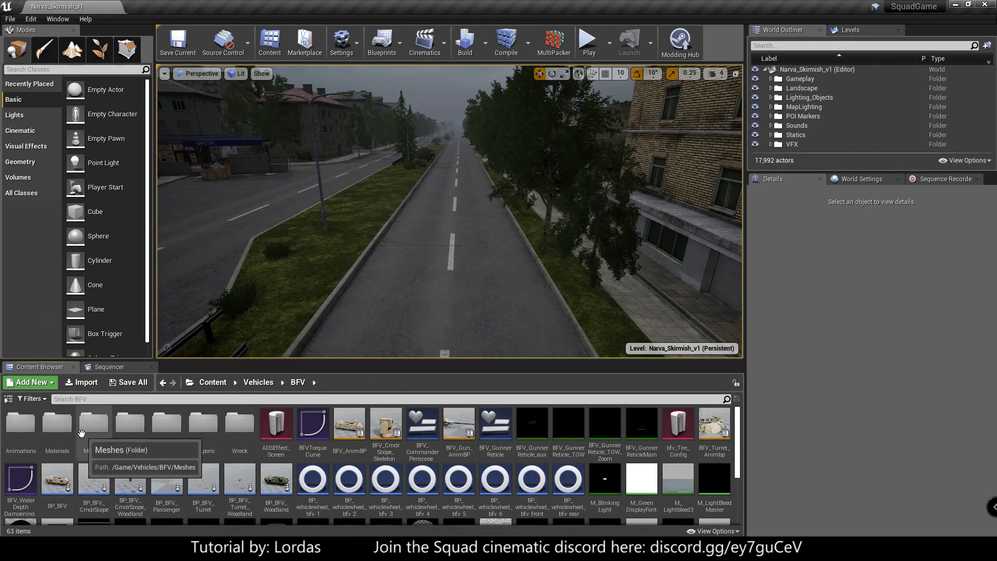
pyautogui.click(58, 476)
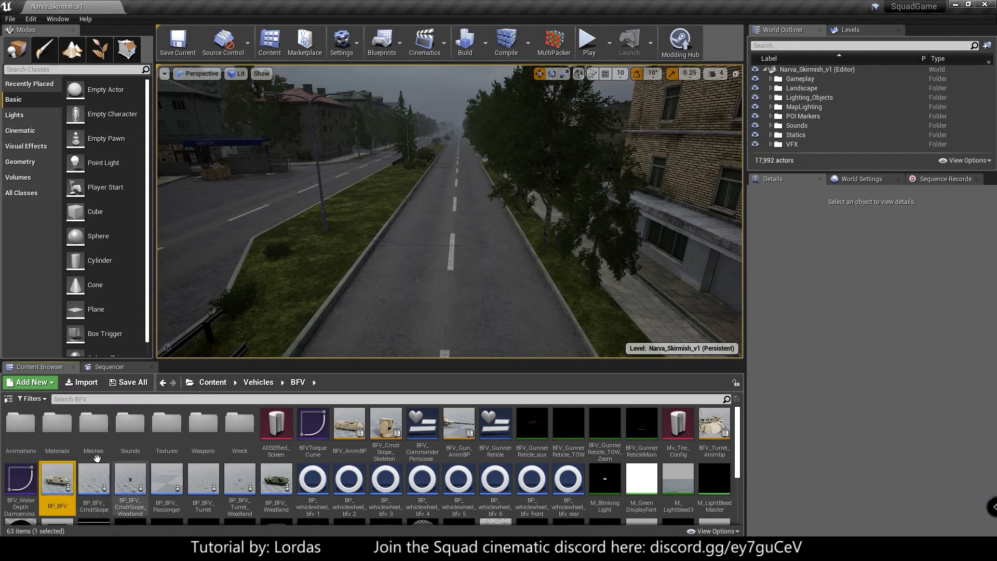
pyautogui.moveTo(57, 475); pyautogui.dragTo(444, 274)
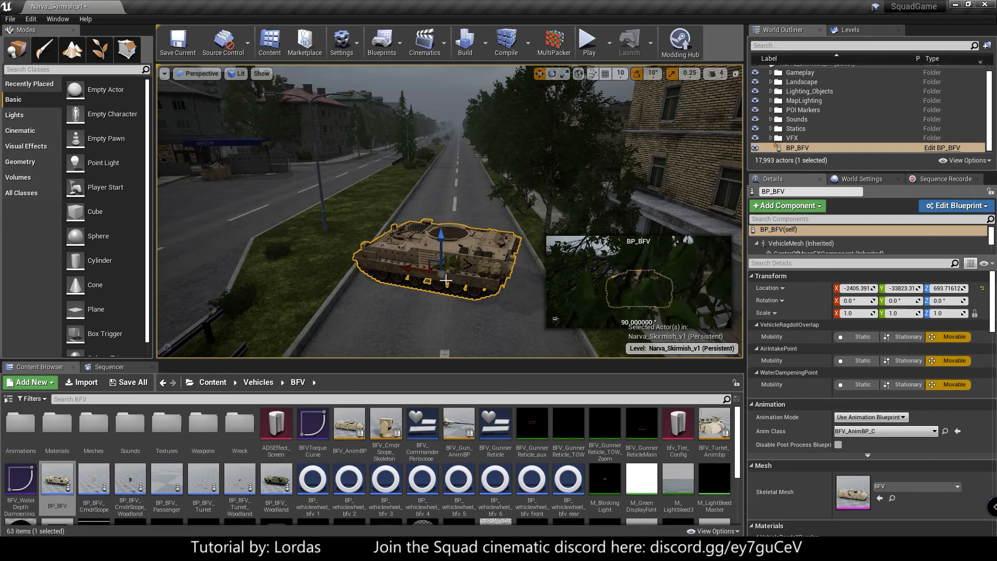
# - Rotate the BFV 70 degrees about its vertical axis so it lines up with the road, and deselect it
pyautogui.press('e')
pyautogui.moveTo(453, 308); pyautogui.dragTo(632, 166)
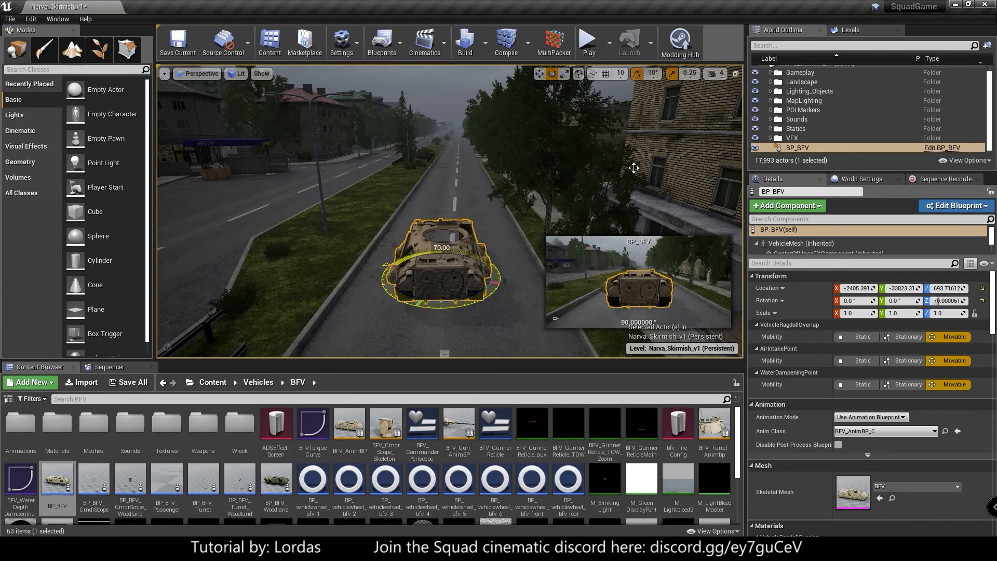
pyautogui.press('Escape')
pyautogui.press('a')
pyautogui.moveTo(442, 264); pyautogui.dragTo(516, 171, button='right')
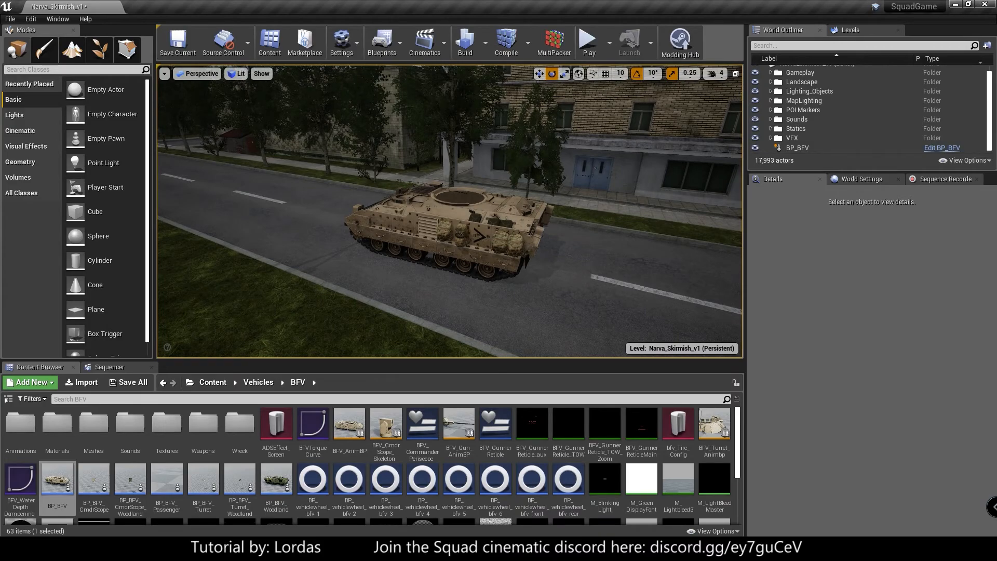
# - In the BFV's Claiming properties, enable Enterable Without Claim and Drivable Without Claim, and disable Claimable
pyautogui.click(488, 200)
pyautogui.click(798, 149)
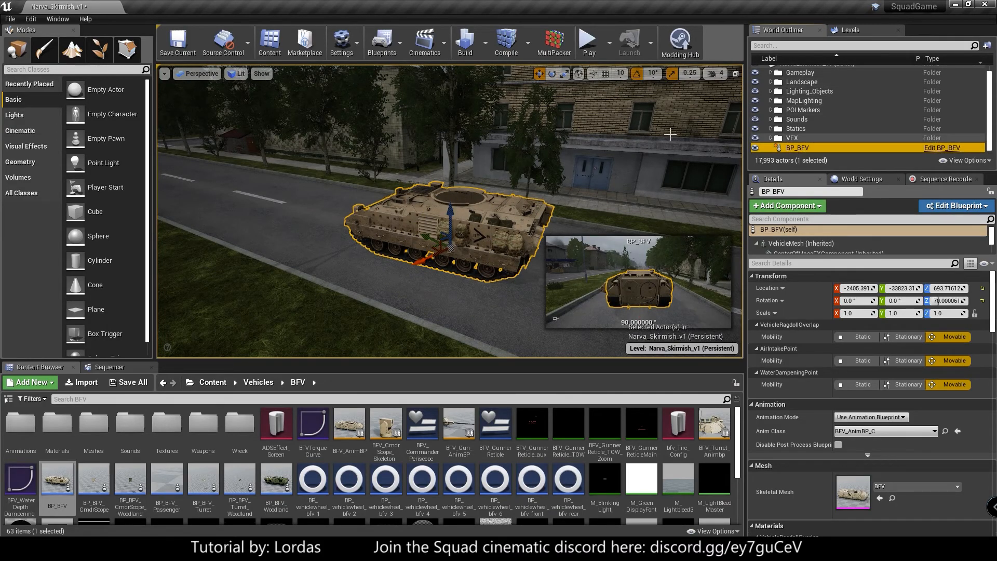
pyautogui.click(760, 263)
pyautogui.click(805, 265)
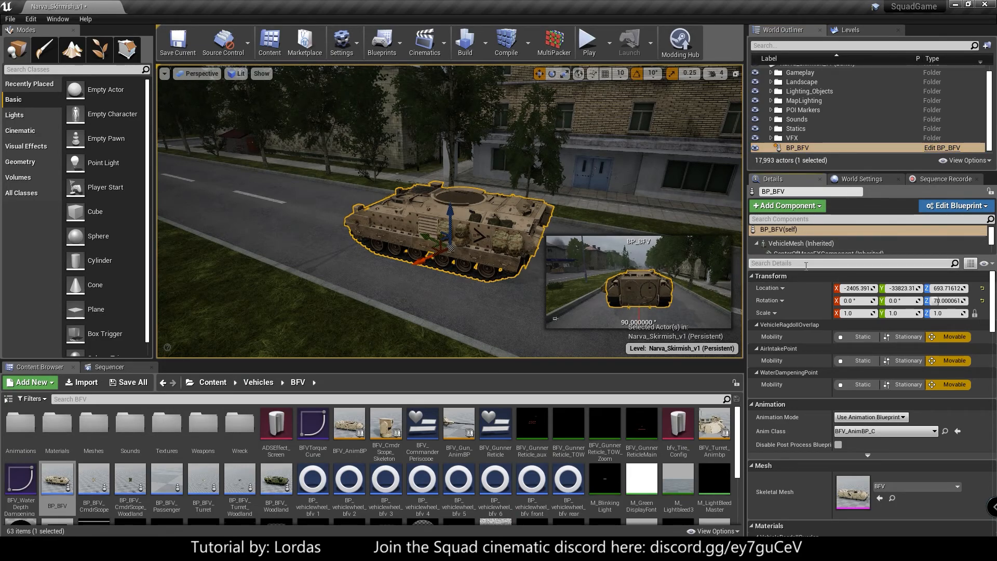
pyautogui.write('Claiming')
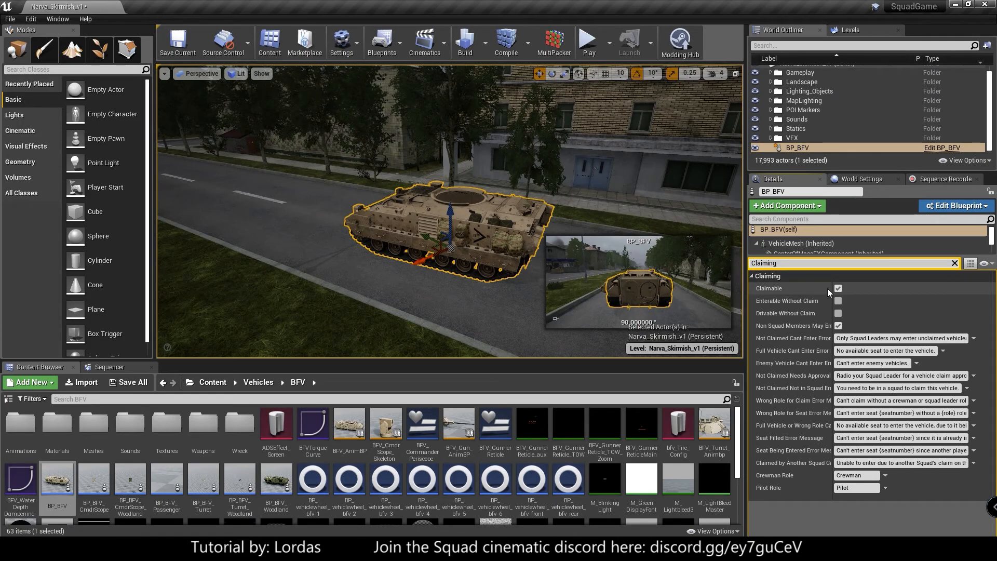
pyautogui.click(837, 301)
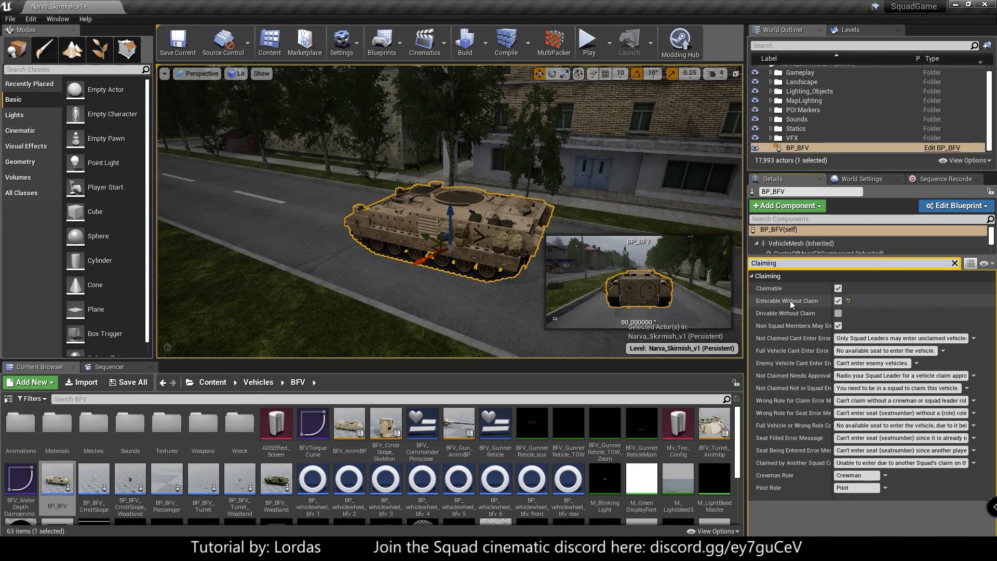
pyautogui.click(838, 313)
pyautogui.click(838, 288)
pyautogui.click(954, 263)
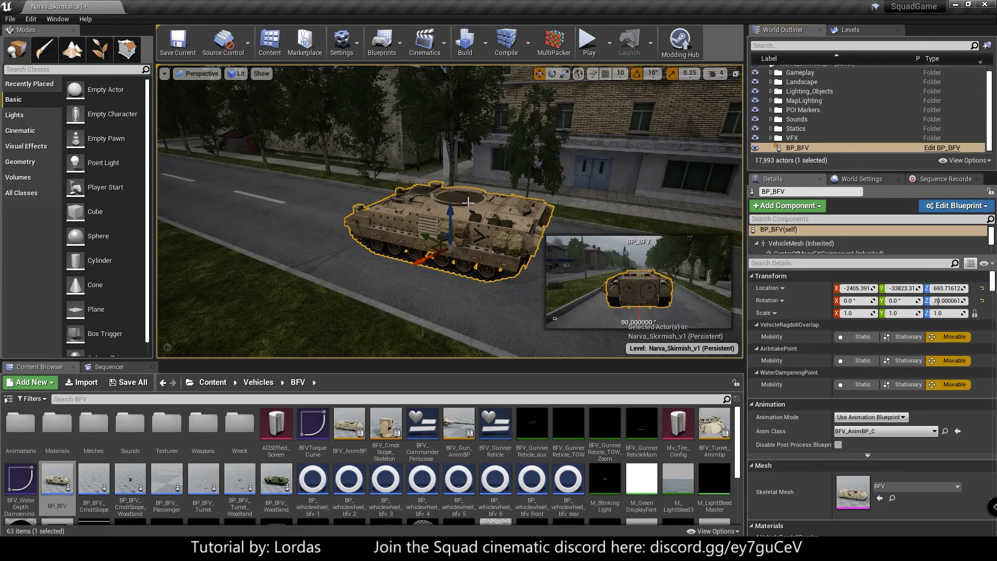
# - Add the NarvaTut_SequenceStuff level from the 1_Tutorial folder as a sublevel of the persistent level
pyautogui.click(851, 30)
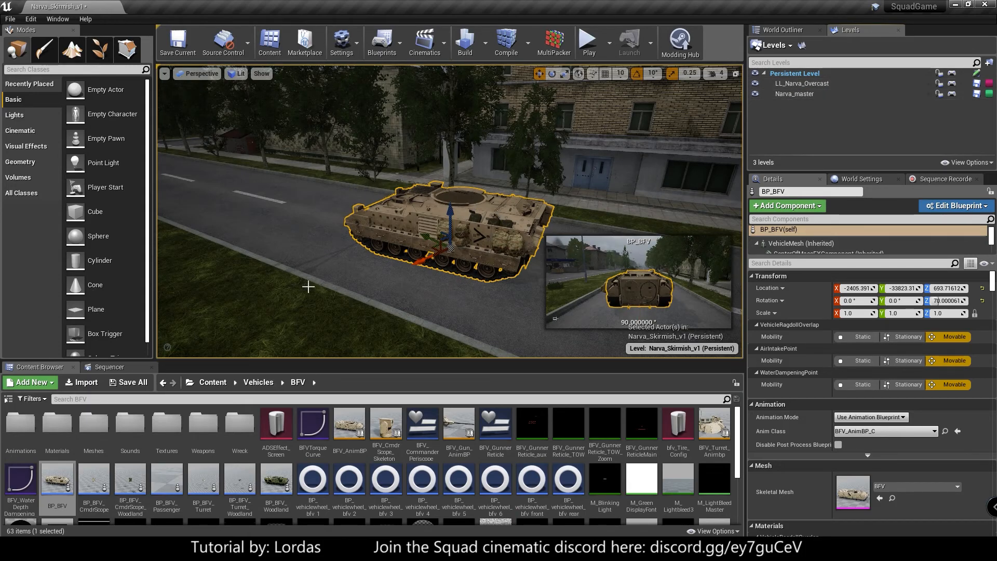
pyautogui.click(219, 385)
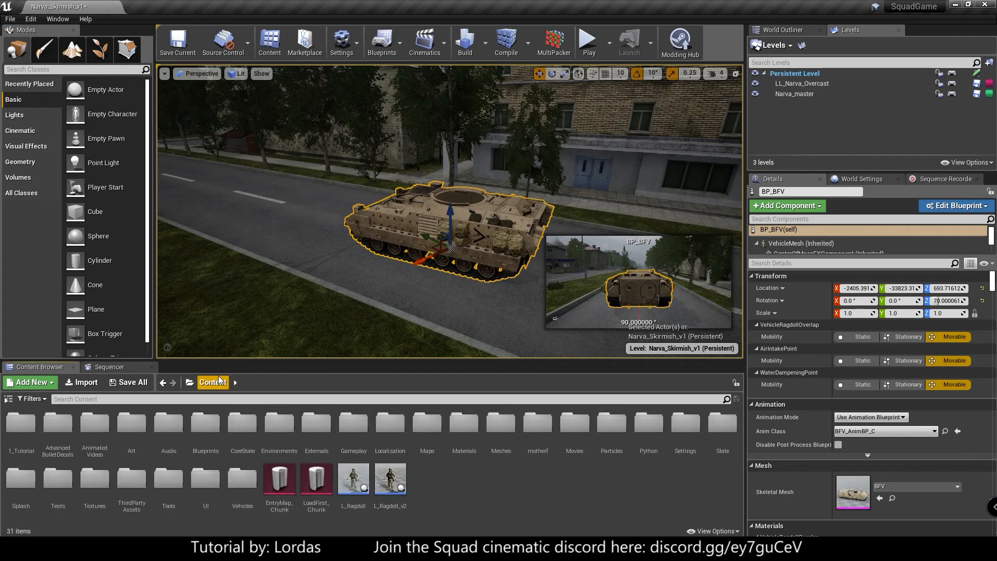
pyautogui.doubleClick(20, 424)
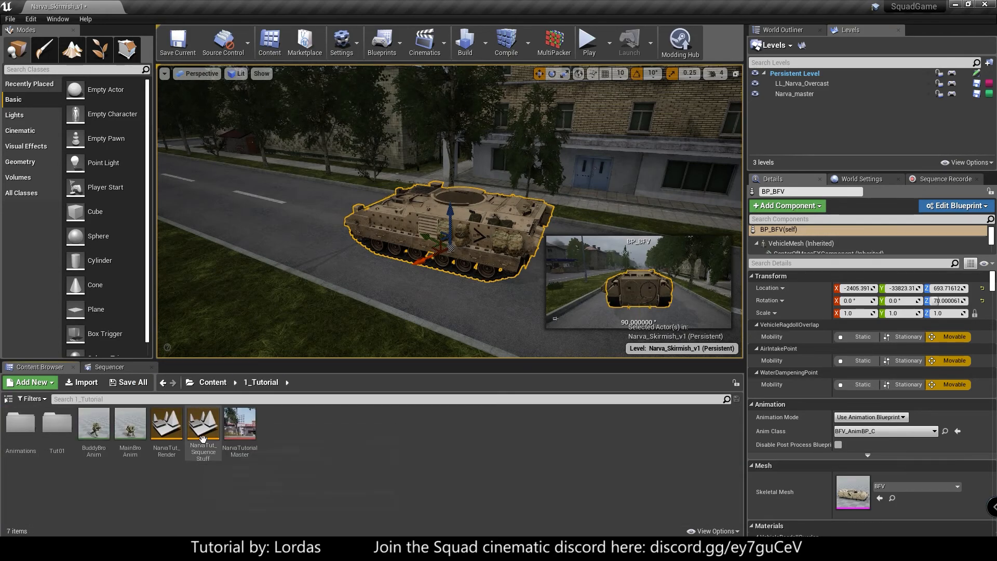
pyautogui.moveTo(204, 425); pyautogui.dragTo(821, 128)
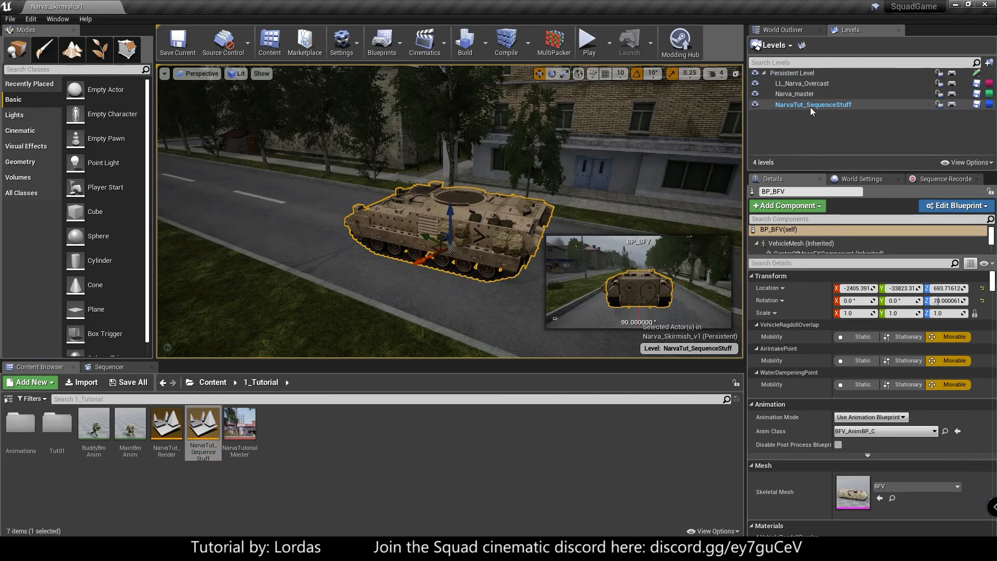
# - Set the streaming method of the NarvaTut_SequenceStuff sublevel to Always Loaded
pyautogui.rightClick(810, 107)
pyautogui.moveTo(833, 167)
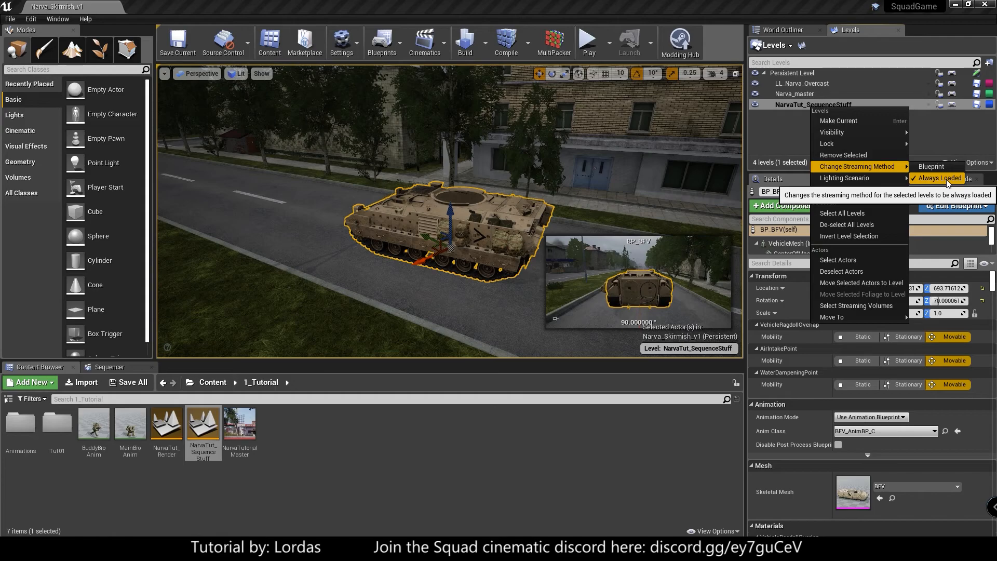
pyautogui.click(947, 181)
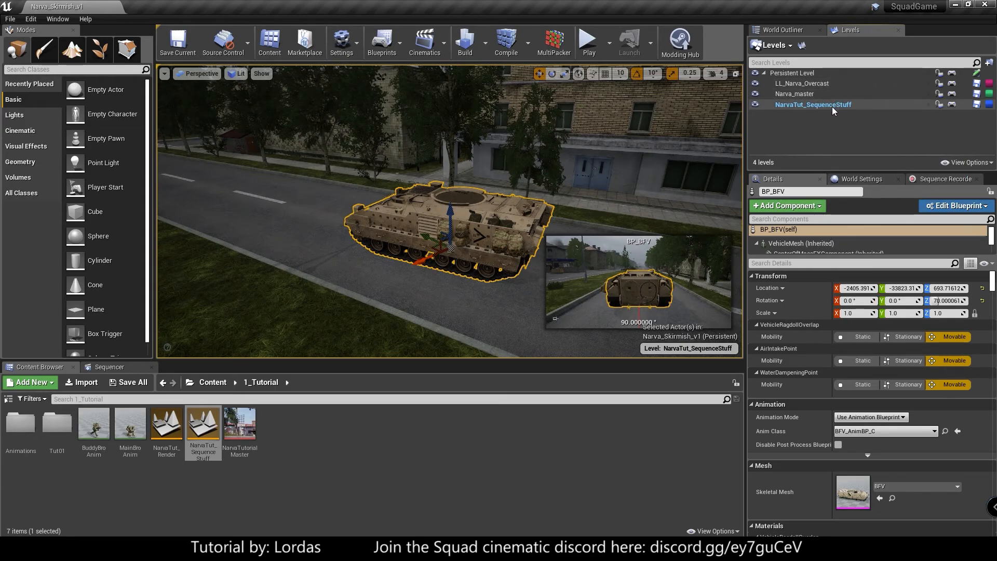
# - Find the NarvaTutorialMaster level sequence actor in the World Outliner and open its level sequence
pyautogui.click(793, 29)
pyautogui.scroll(-2, 811, 107)
pyautogui.click(815, 147)
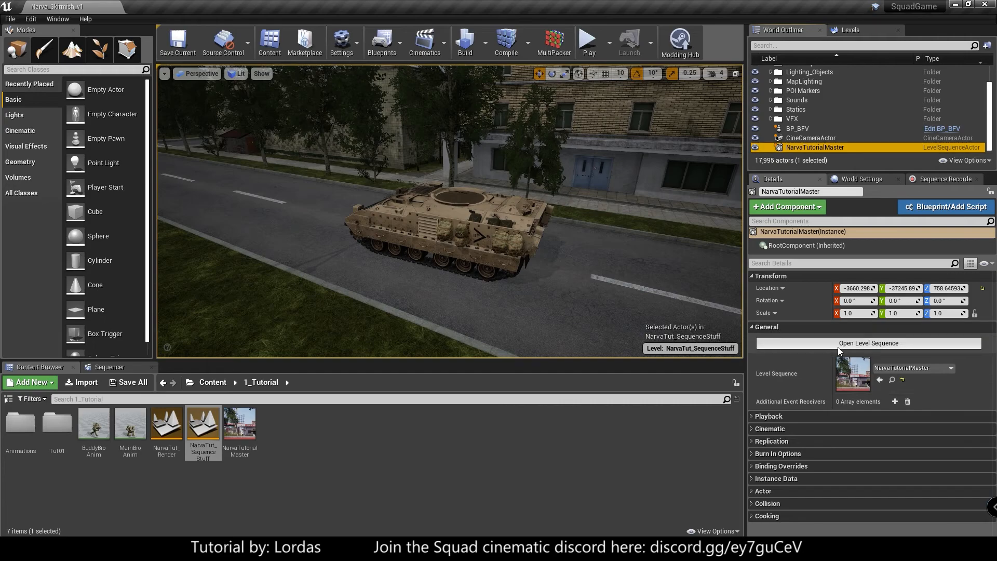
pyautogui.click(864, 344)
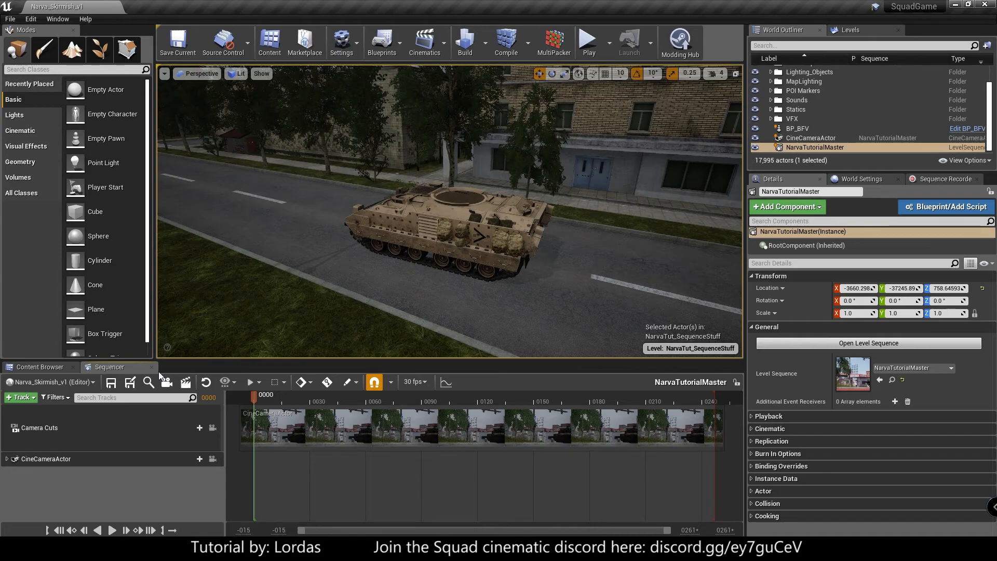
# - Enlarge the viewport by reducing the Sequencer area's height and closing the Modes panel
pyautogui.moveTo(161, 361); pyautogui.dragTo(160, 381)
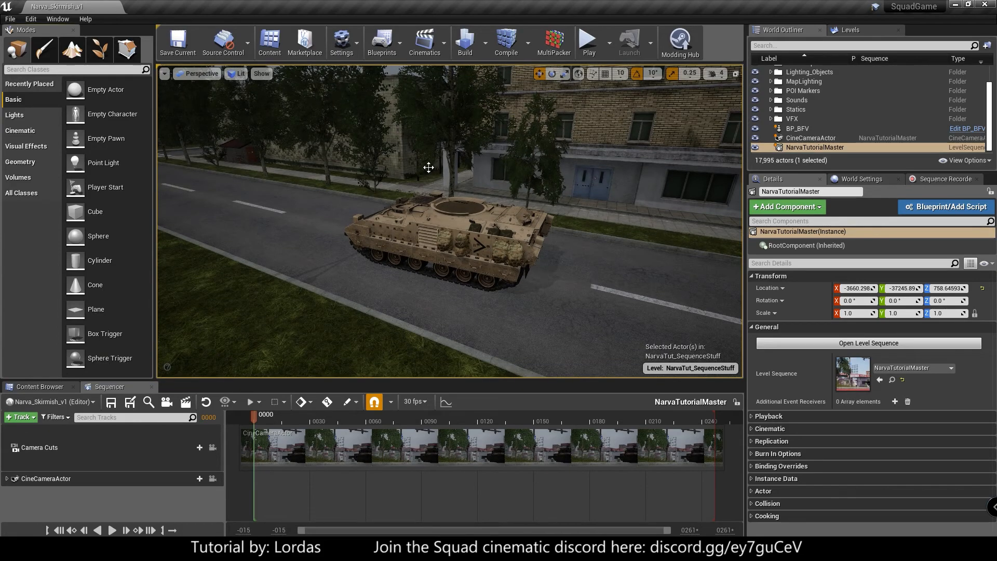
pyautogui.click(73, 31)
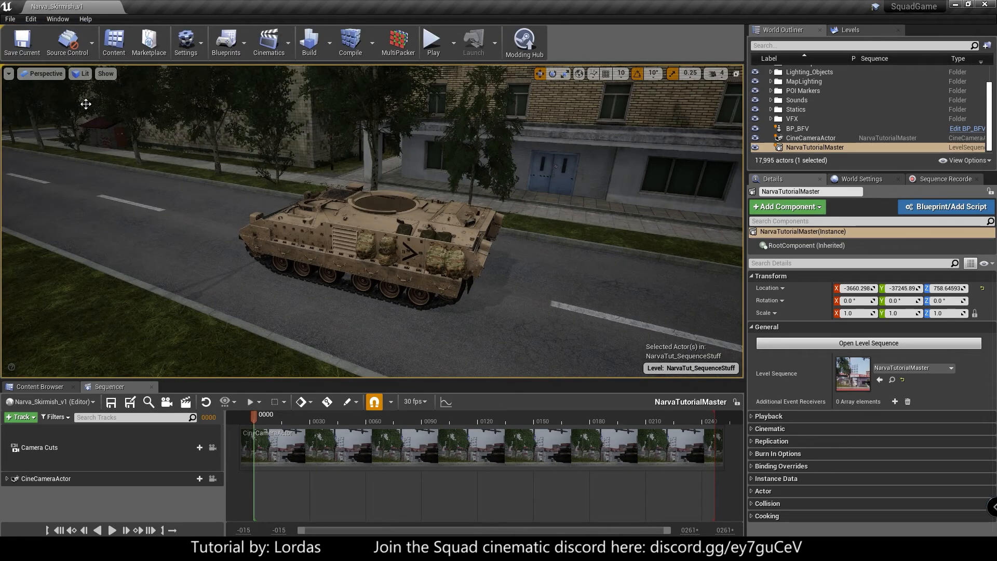
# - Bring the Modes panel back through the editor modes list, and close it again
pyautogui.click(61, 21)
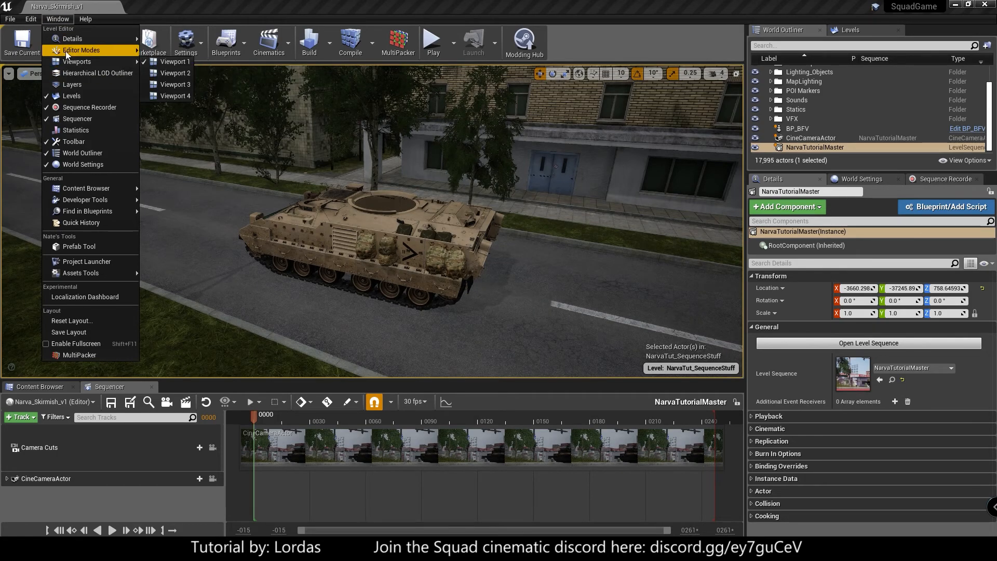
pyautogui.moveTo(65, 51)
pyautogui.click(194, 63)
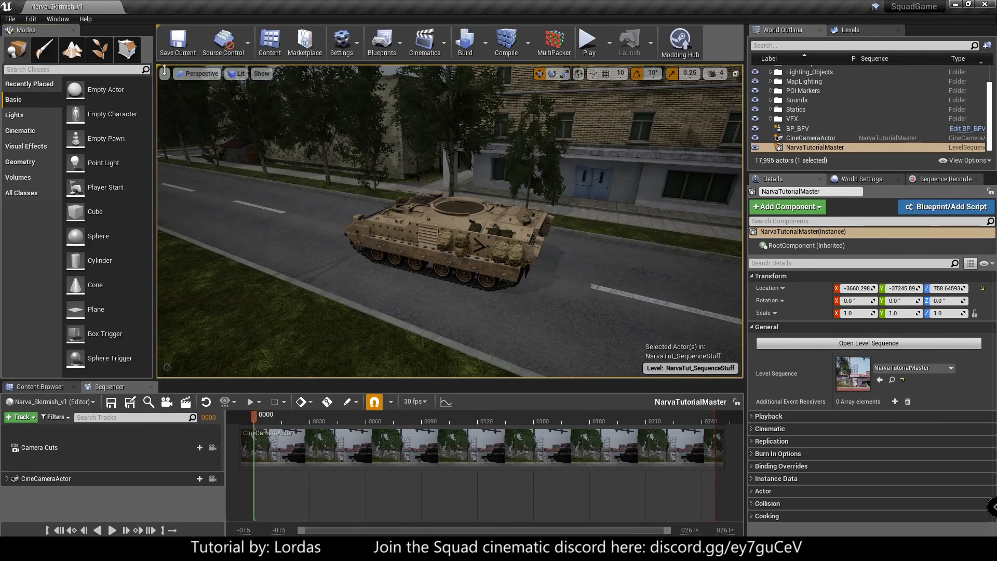
pyautogui.click(73, 30)
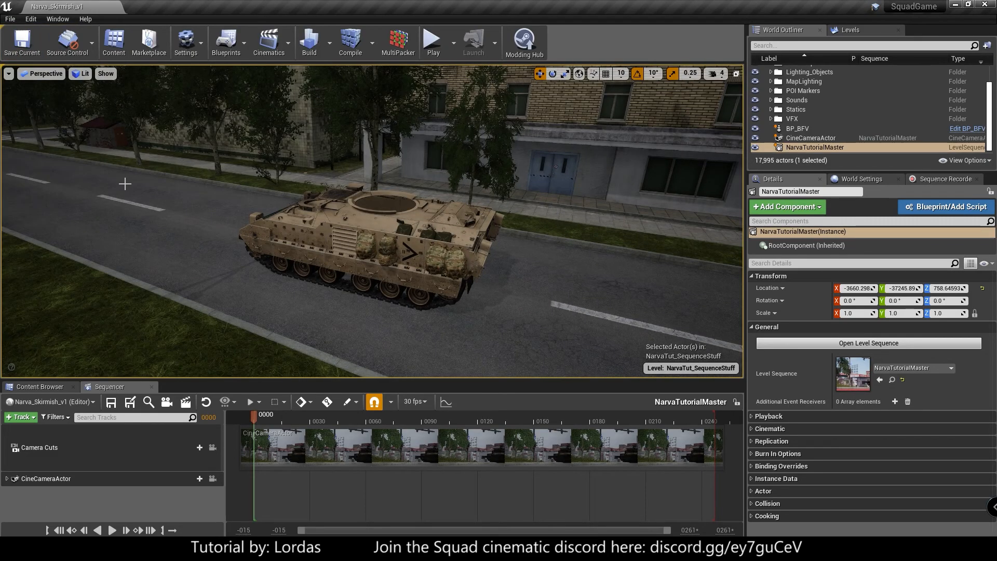
# - In the Sequence Recorder, set the sequence name to MyBradley and the recording base path to /Game/1_Tutorial/Animations
pyautogui.click(924, 179)
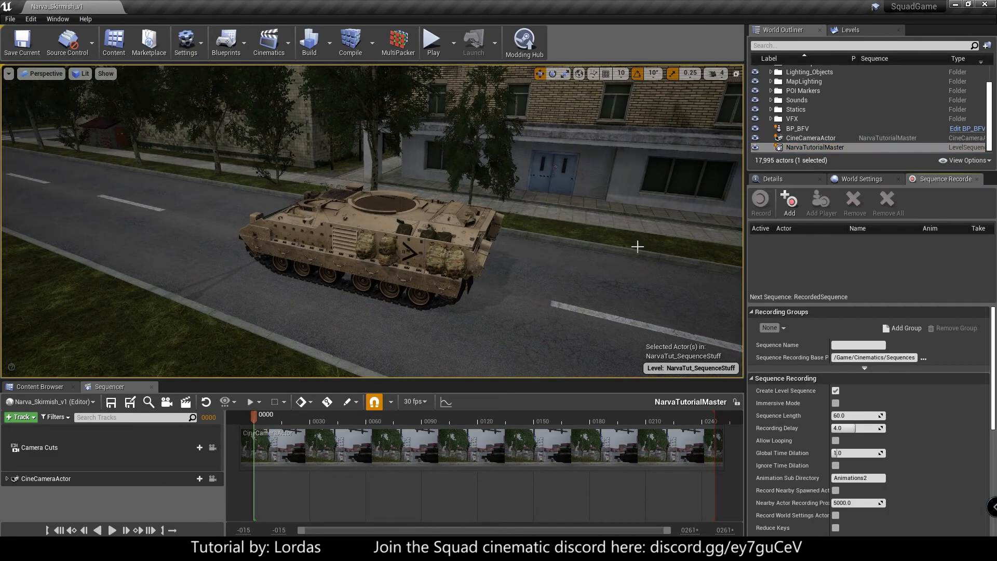
pyautogui.click(857, 346)
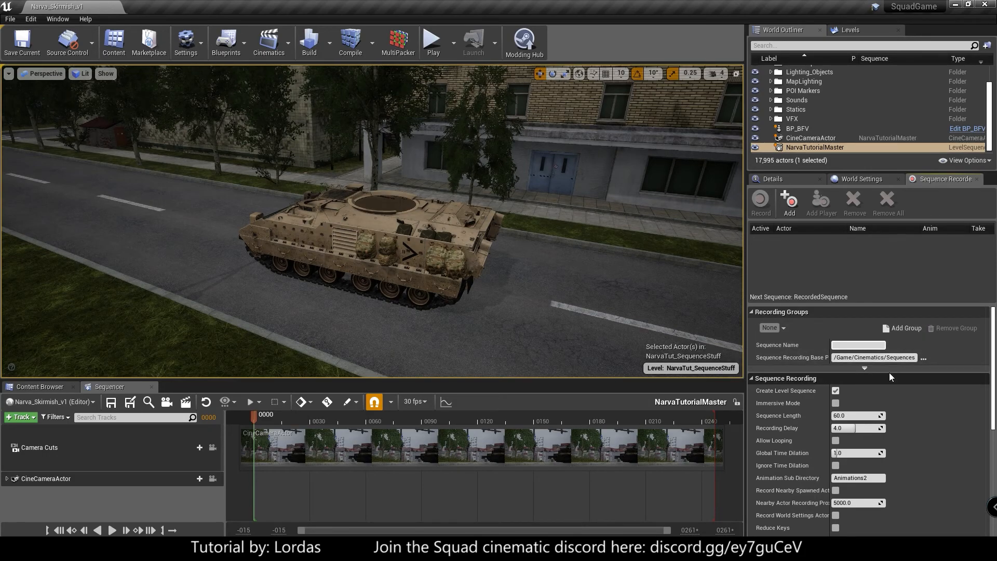
pyautogui.write('MyBradley')
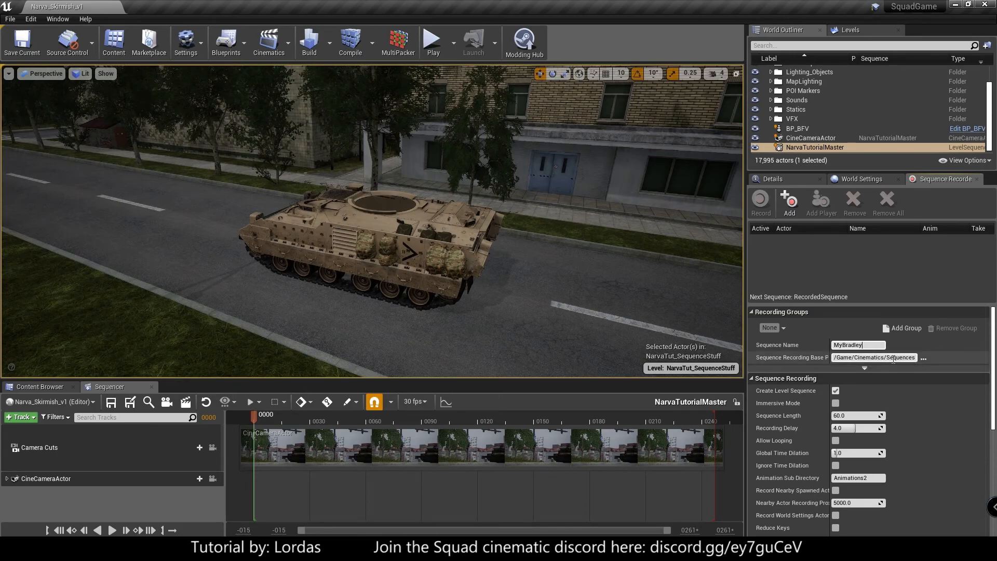
pyautogui.click(922, 360)
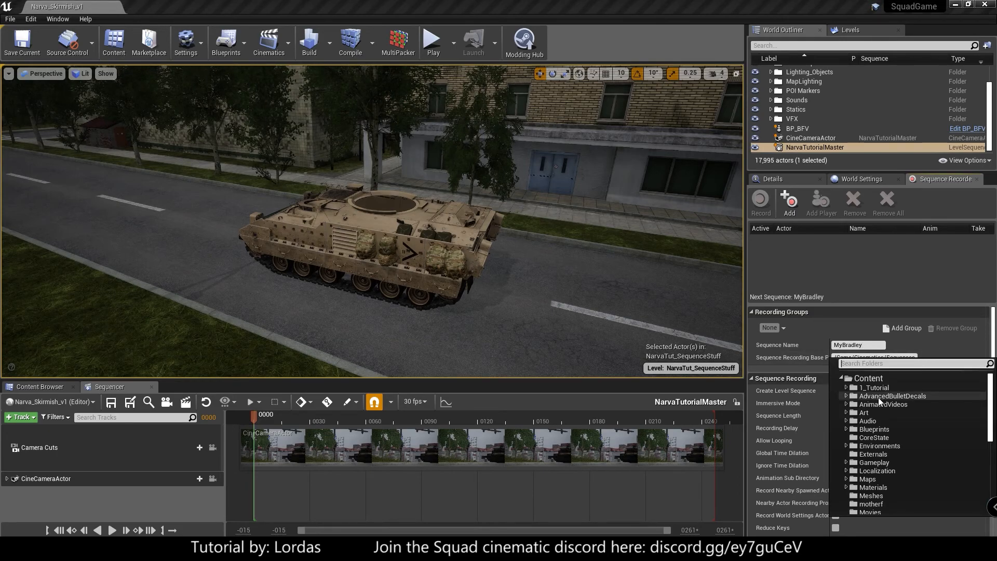
pyautogui.click(848, 387)
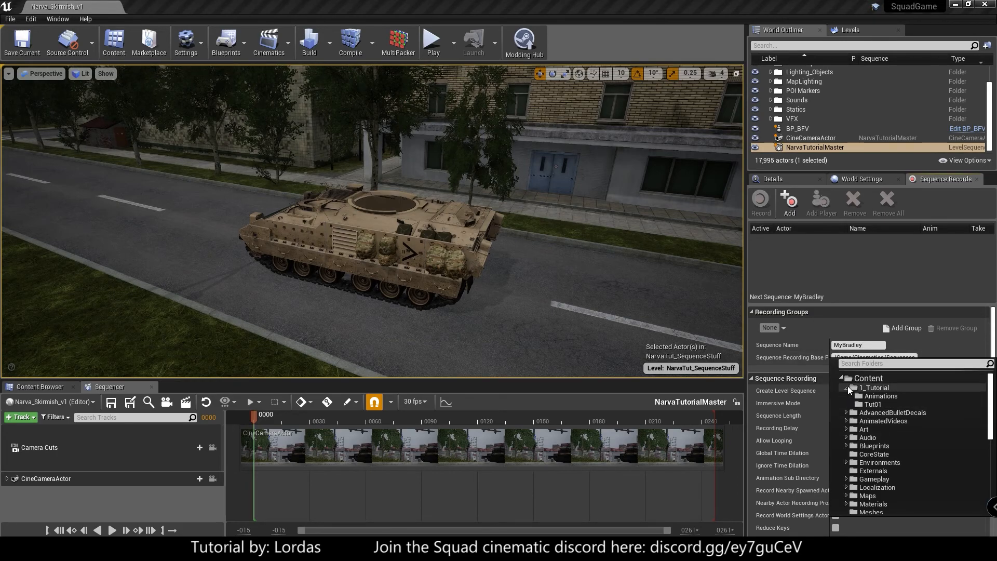
pyautogui.click(886, 396)
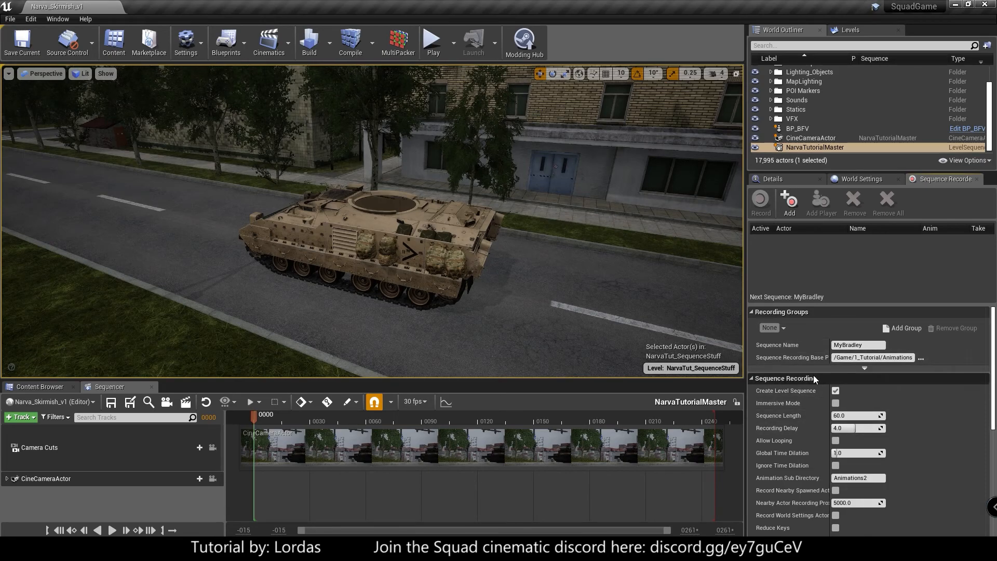
pyautogui.moveTo(882, 357); pyautogui.dragTo(944, 356)
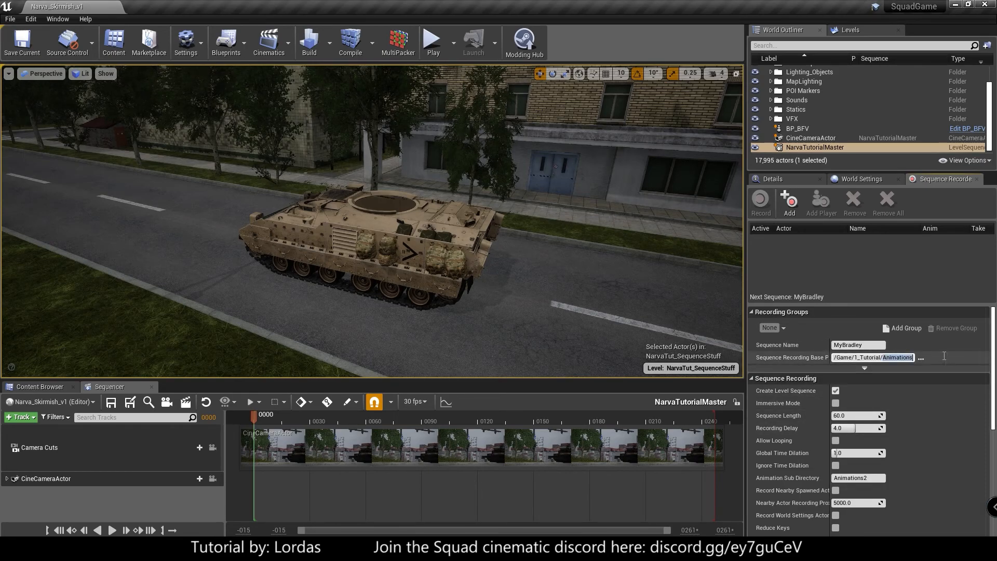
pyautogui.click(941, 399)
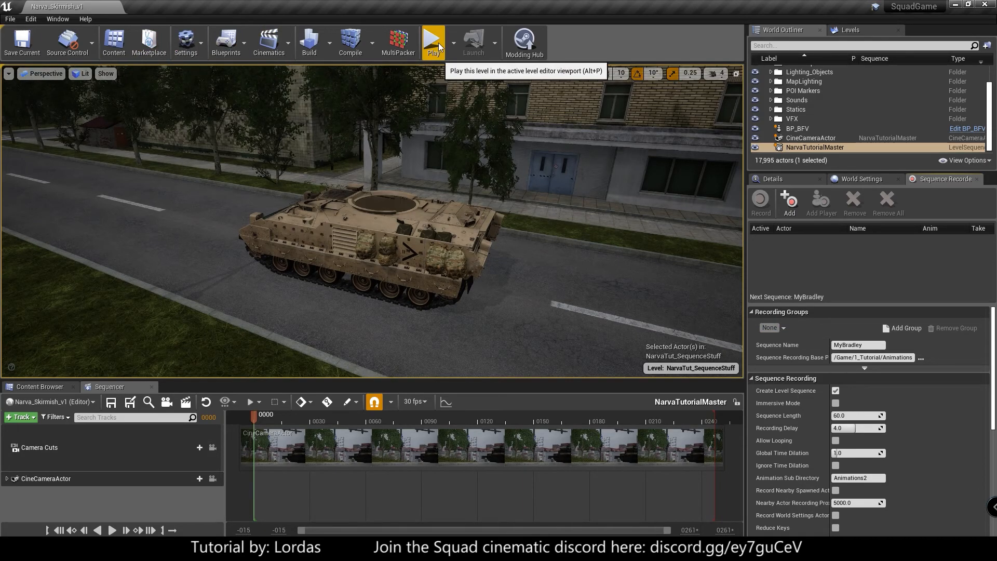
# - Play the level in the viewport and walk the soldier up to the side of the BFV
pyautogui.hotkey('alt', 'p')
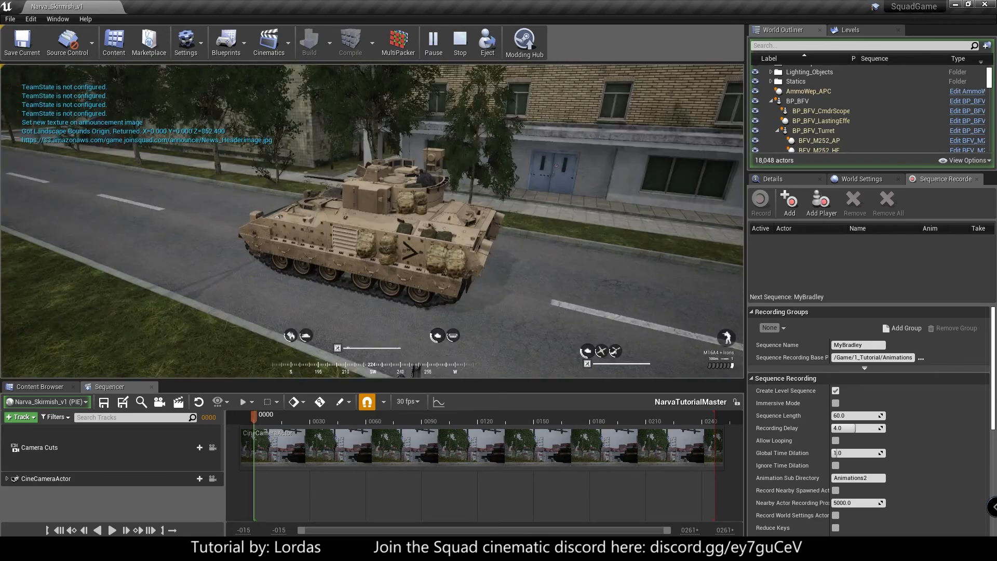
pyautogui.press('w')
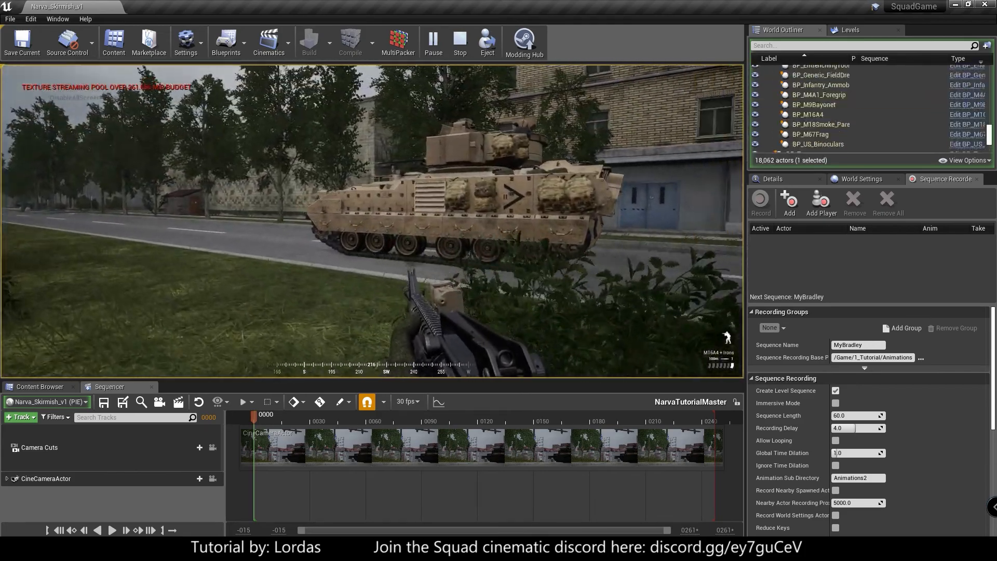
pyautogui.press('w')
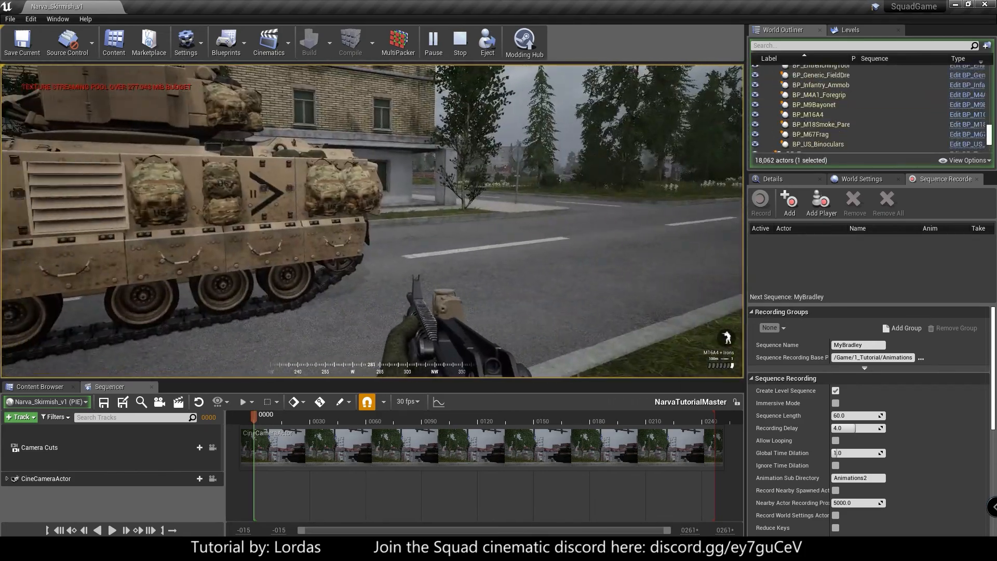
pyautogui.press('w')
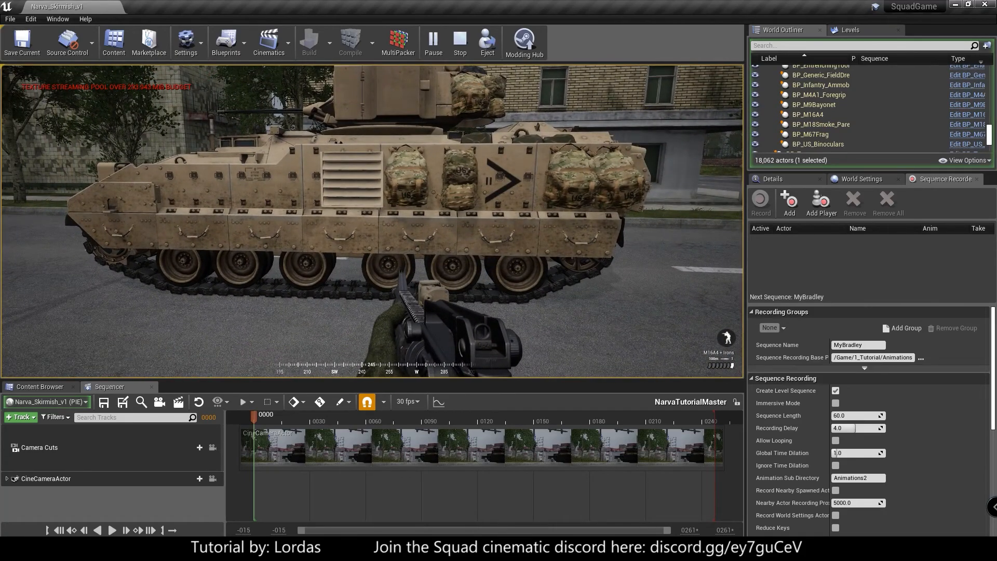
pyautogui.press('w')
pyautogui.press('w')
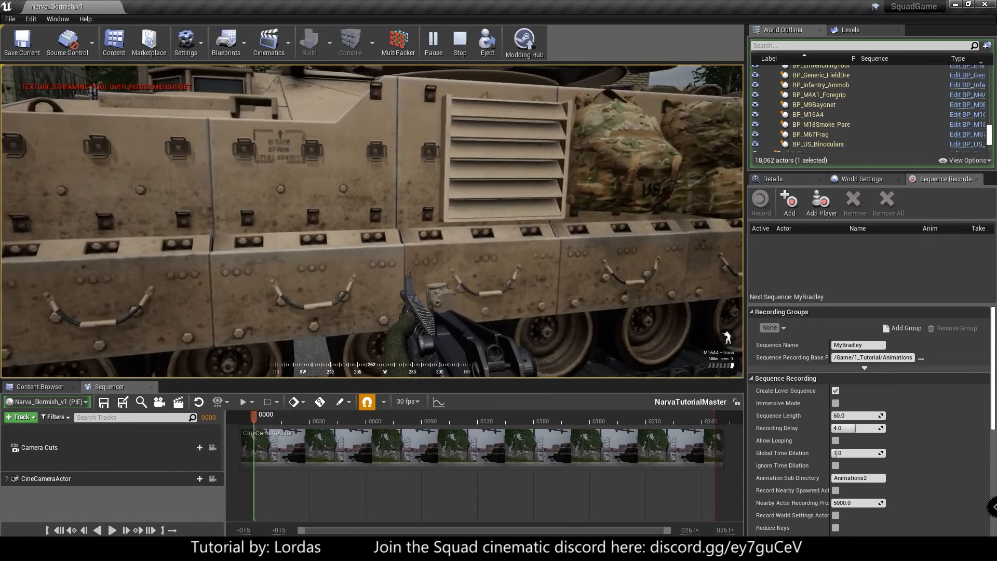
# - Try to enter the BFV as the soldier, and step back from the vehicle
pyautogui.press('f')
pyautogui.press('s')
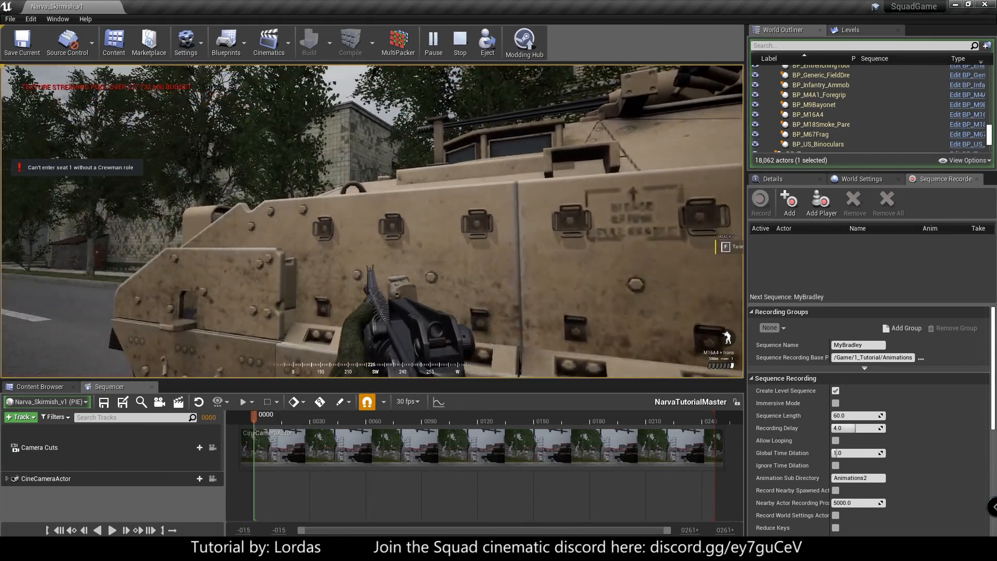
pyautogui.press('s')
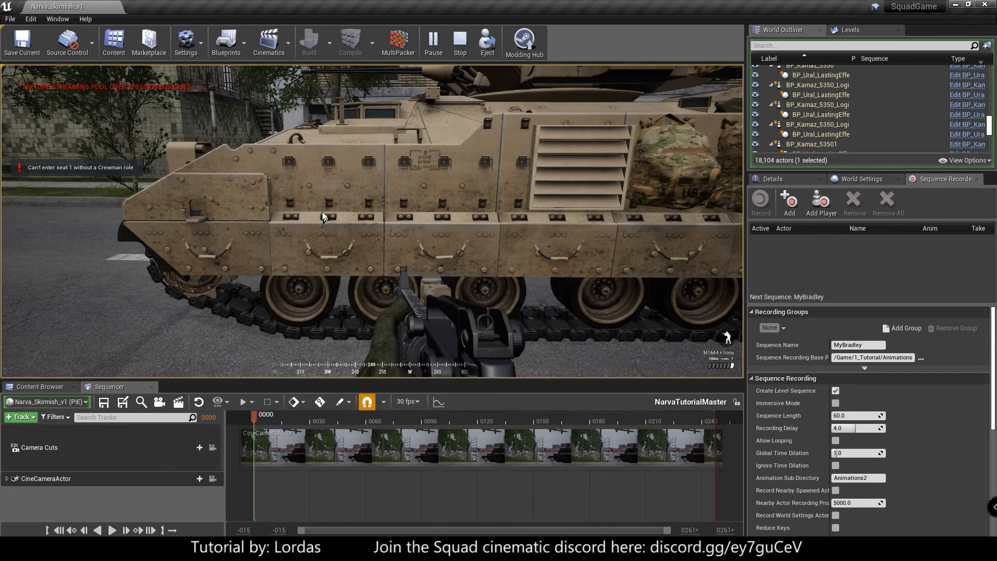
pyautogui.click(430, 241)
pyautogui.press('w')
pyautogui.press('s')
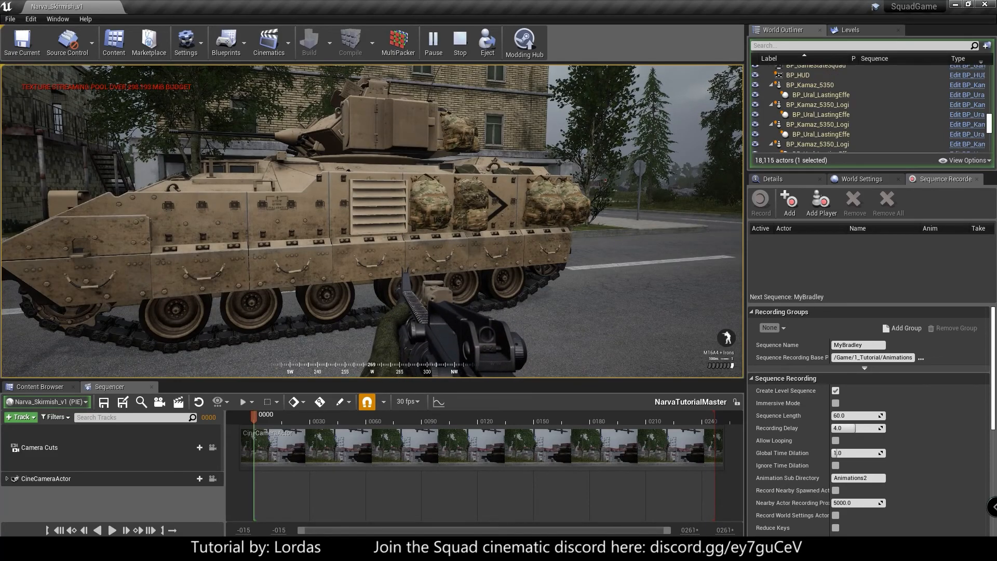
# - Run the console command AdminDisableVehicleKitRequirement 1 to lift the crewman kit requirement for vehicles
pyautogui.press('`')
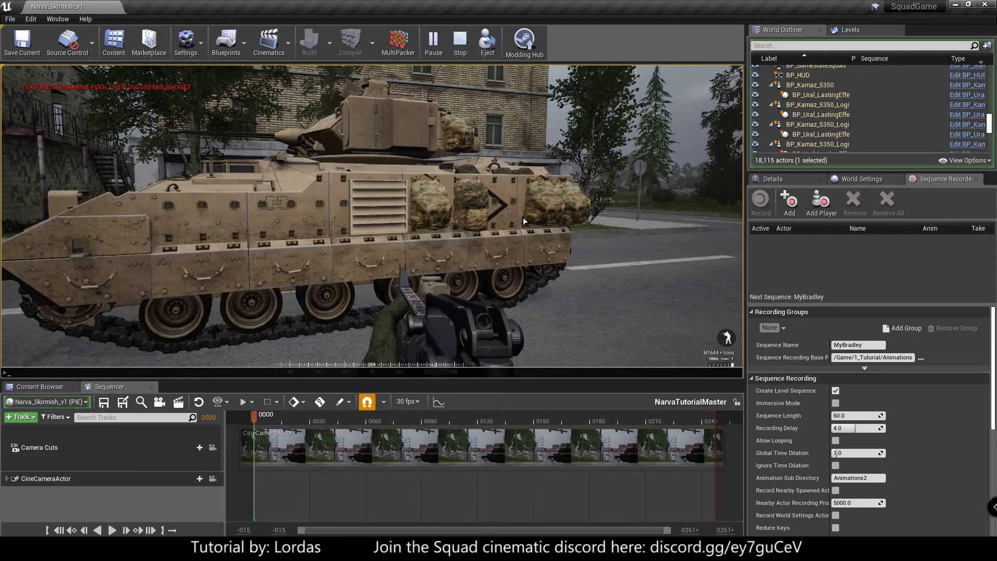
pyautogui.write('admindi')
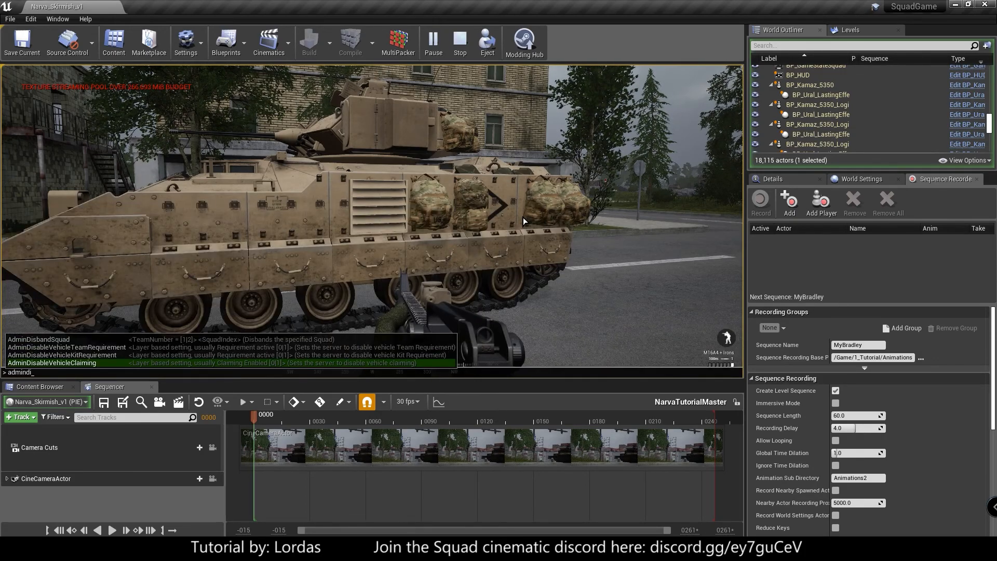
pyautogui.press('Up')
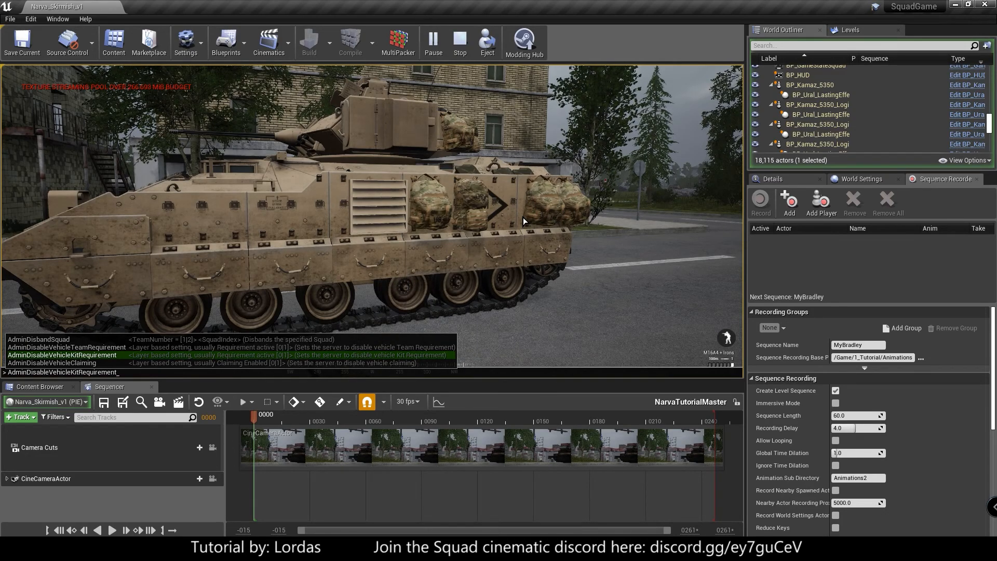
pyautogui.write('1')
pyautogui.press('Return')
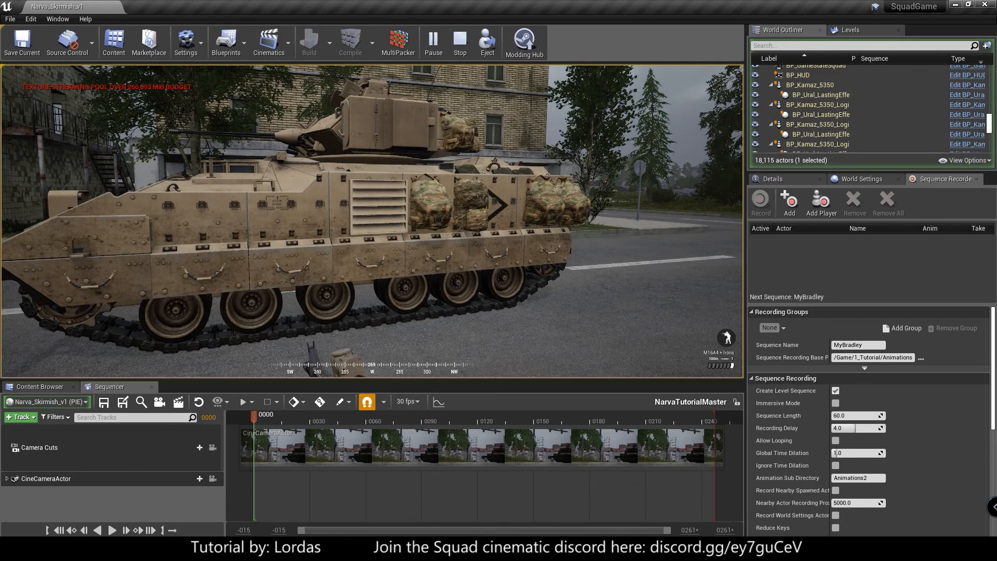
# - Enter the BFV's driver seat and switch to a zoomed-out exterior view of the vehicle
pyautogui.press('w')
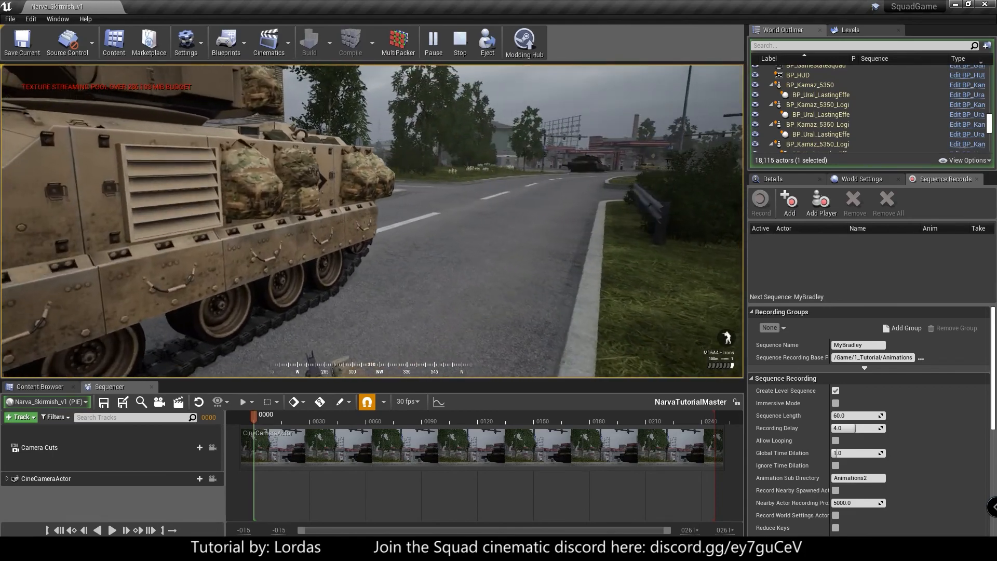
pyautogui.press('f')
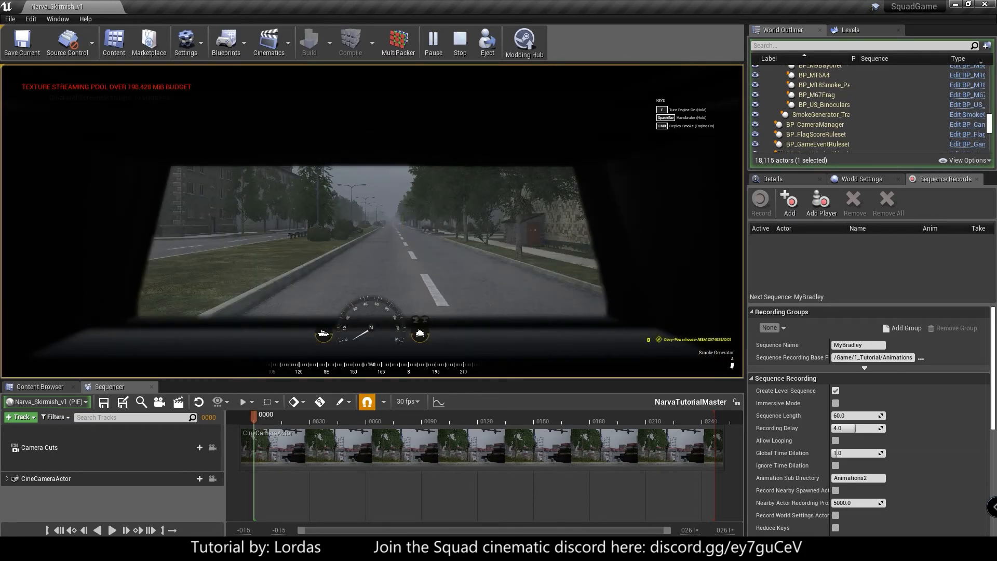
pyautogui.press('x')
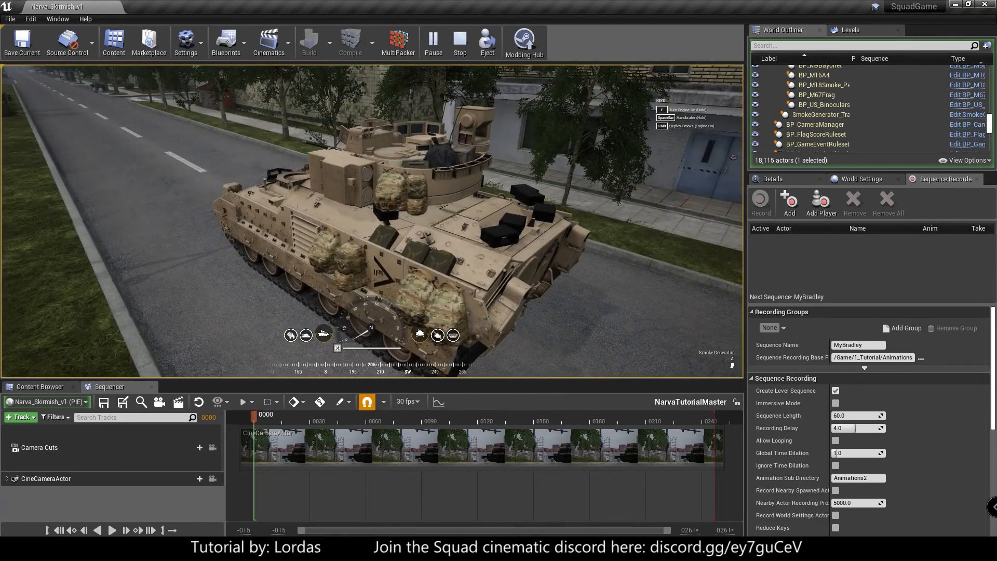
pyautogui.scroll(-3, 371, 222)
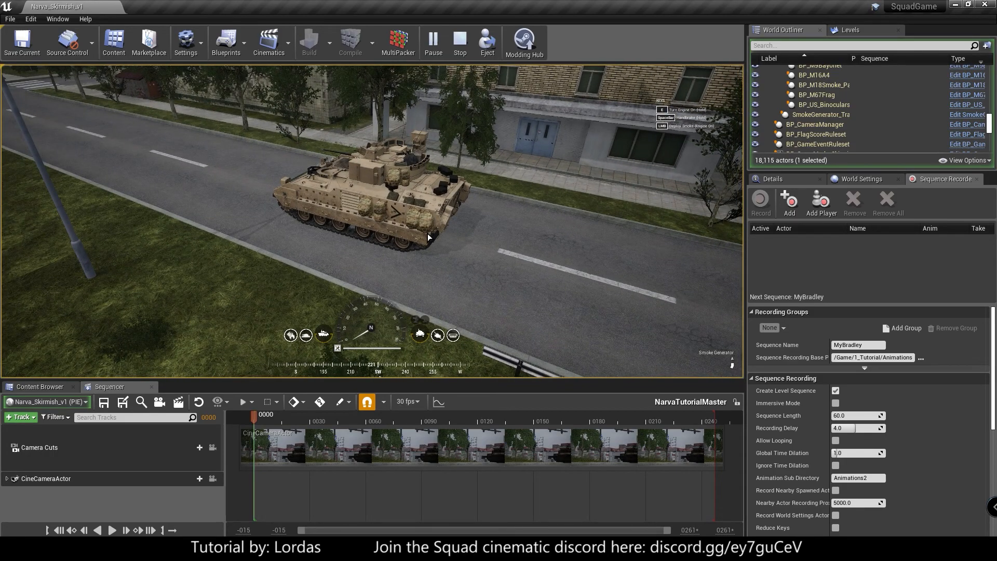
# - Filter the World Outliner by "engin" and add BP_Soldier_MEA_Engineer and its parent BP_BFV to the Sequence Recorder's actor list
pyautogui.click(799, 46)
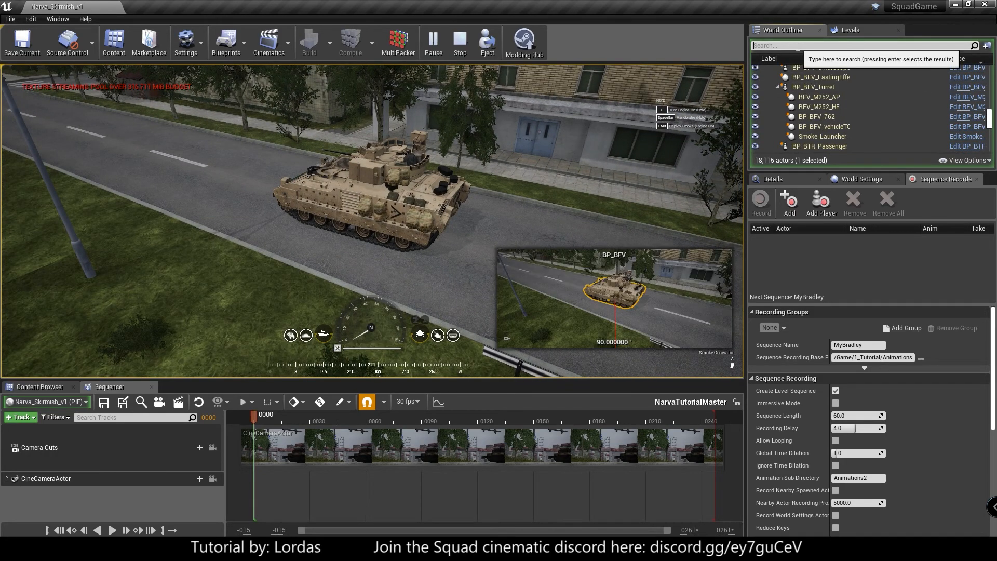
pyautogui.write('engin')
pyautogui.moveTo(804, 98); pyautogui.dragTo(844, 267)
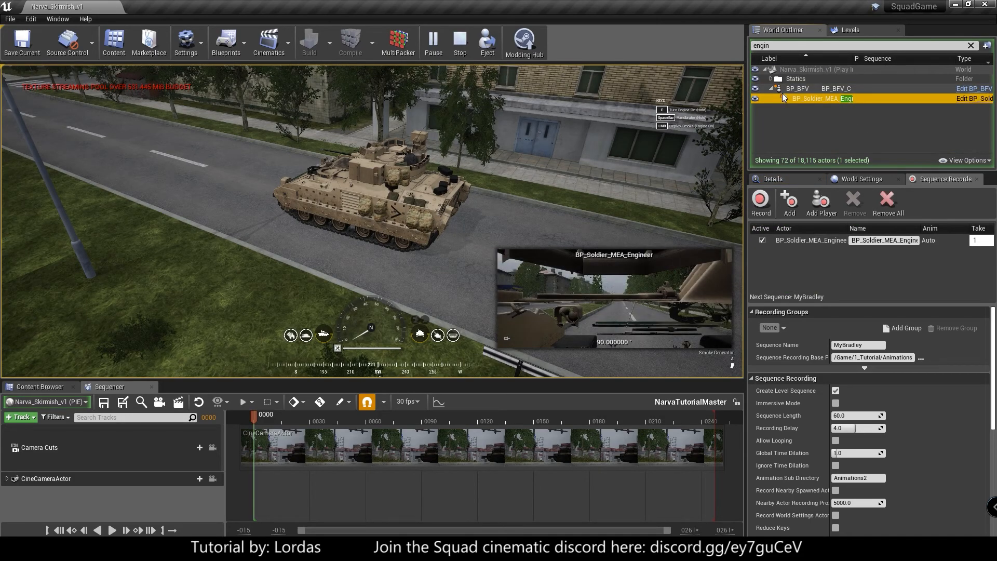
pyautogui.click(790, 89)
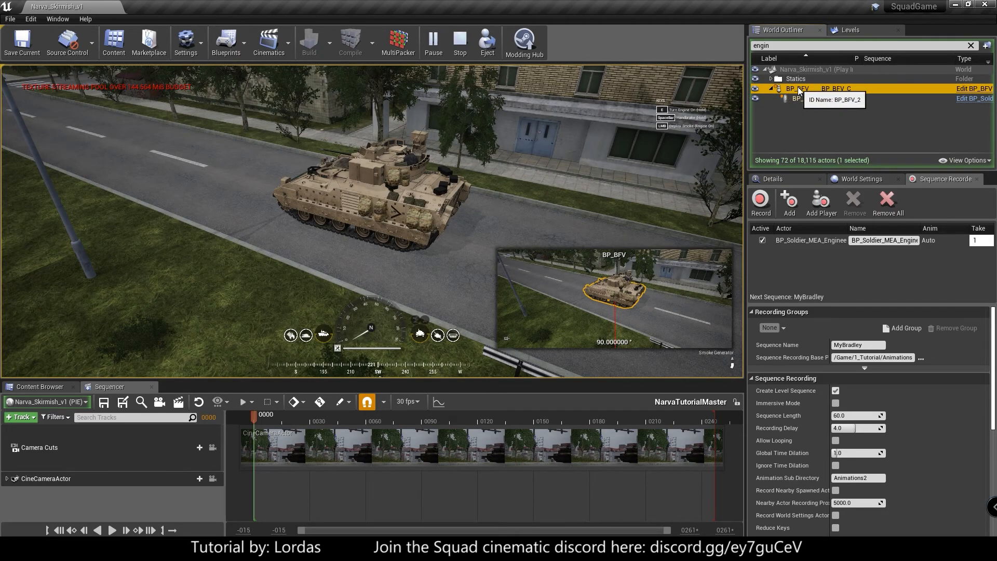
pyautogui.moveTo(817, 89); pyautogui.dragTo(813, 265)
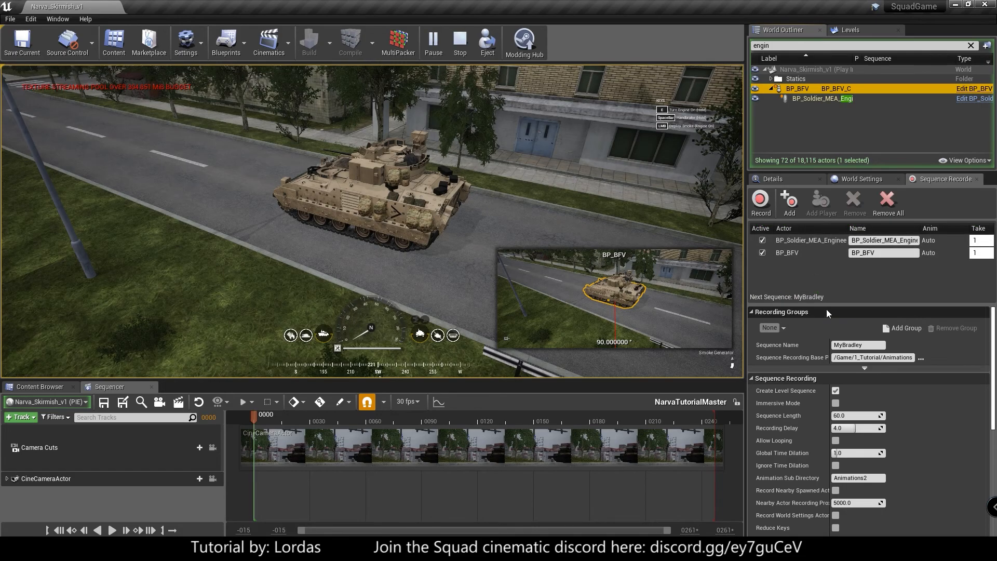
# - Record the MyBradley sequence while driving the BFV across the grass median and along the road, and stop the recording once the vehicle is parked
pyautogui.click(760, 201)
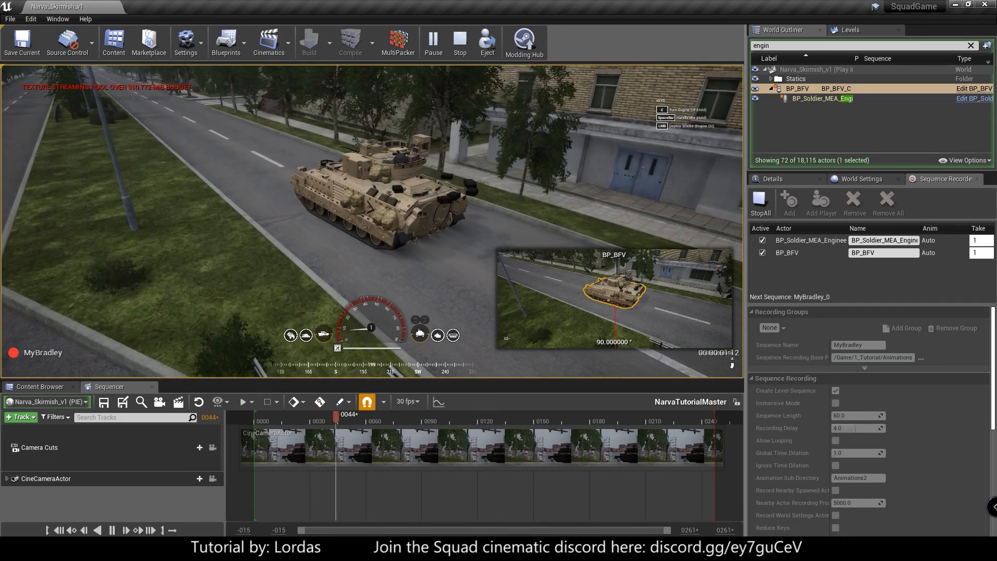
pyautogui.press('w')
pyautogui.press('a')
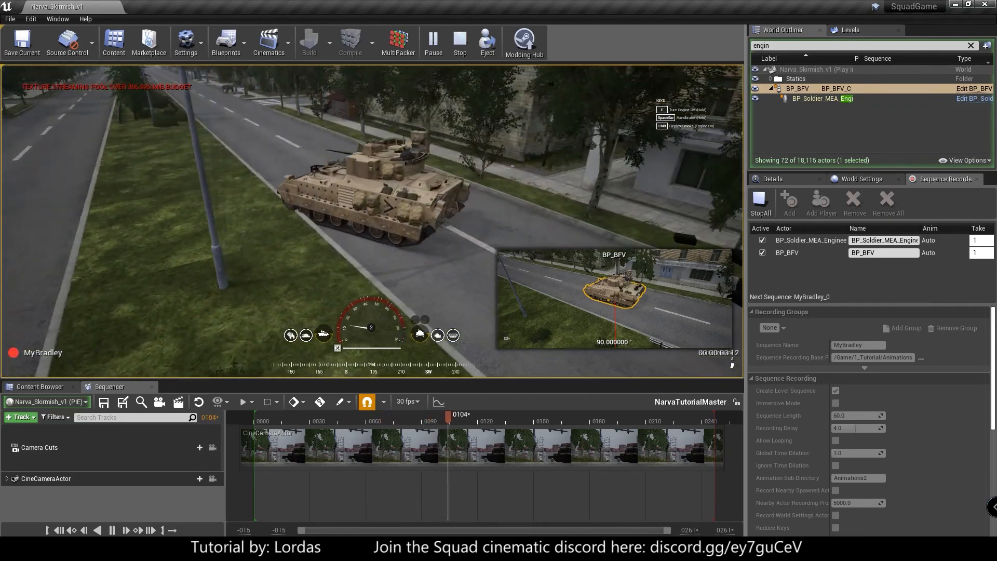
pyautogui.press('w')
pyautogui.press('a')
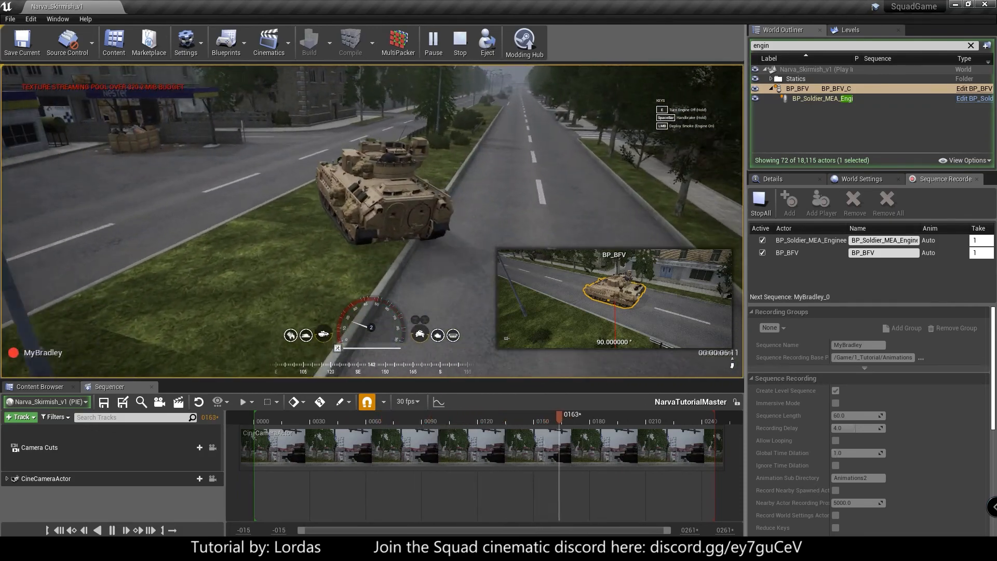
pyautogui.press('w')
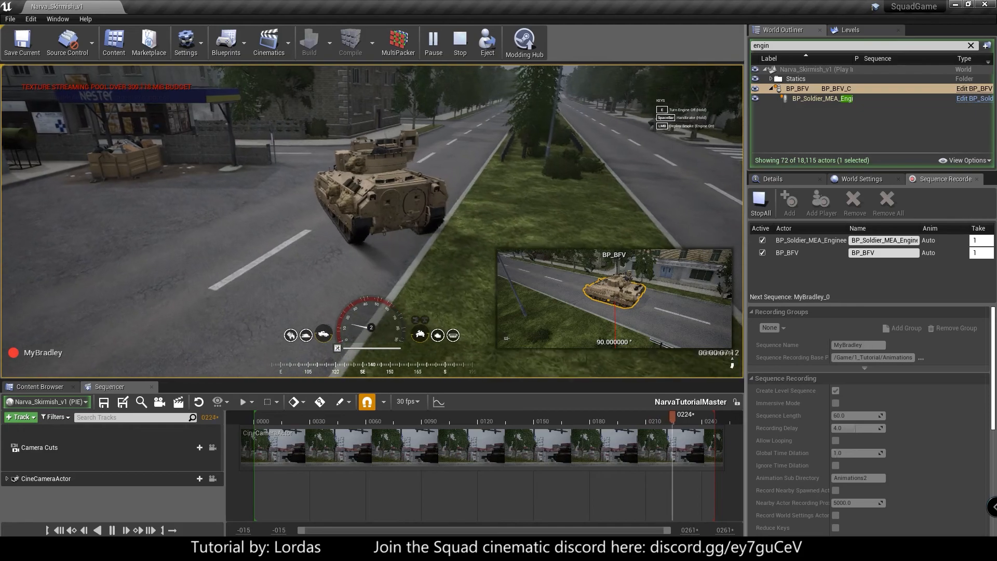
pyautogui.press('w')
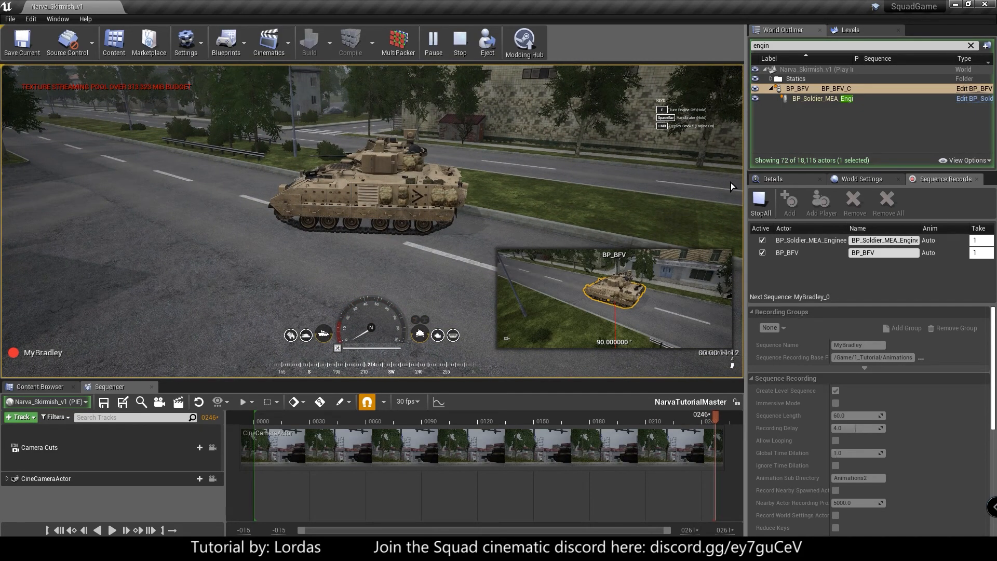
pyautogui.click(768, 205)
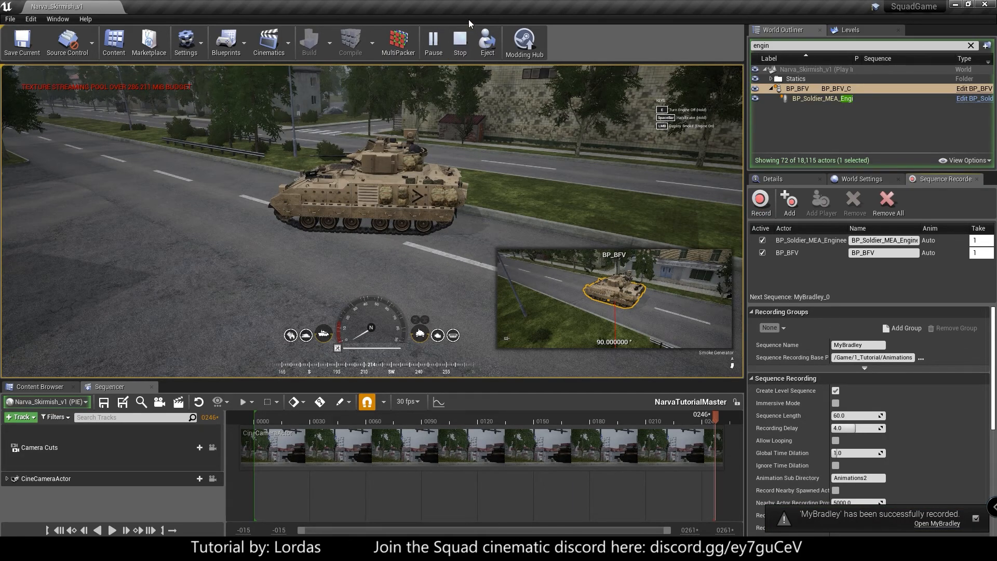
# - End the play session and remove all actors from the Sequence Recorder's list
pyautogui.click(460, 42)
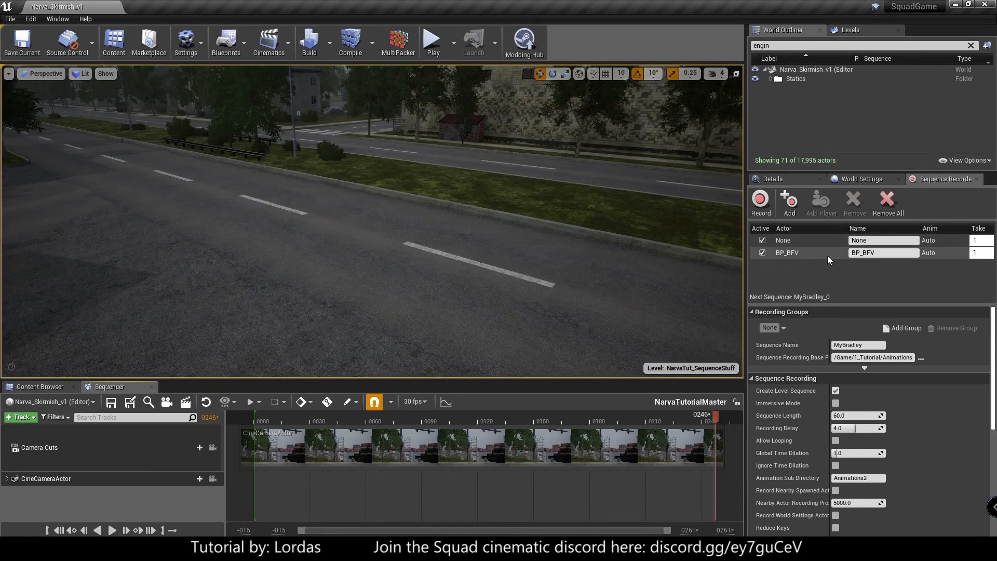
pyautogui.click(896, 204)
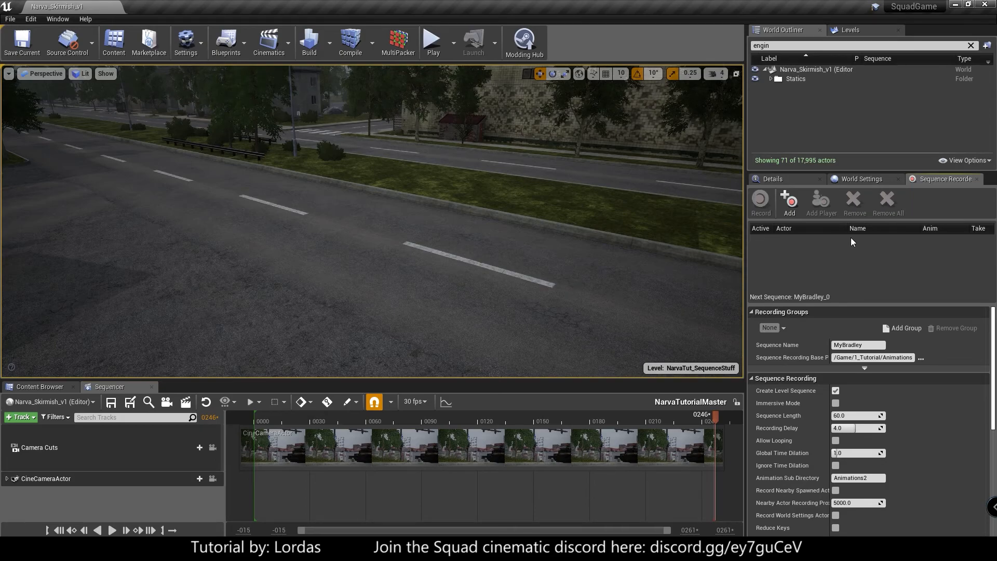
# - Check the Sequence Recorder's base path and open the MyBradley folder in 1_Tutorial/Animations to examine the recorded level sequence
pyautogui.click(894, 358)
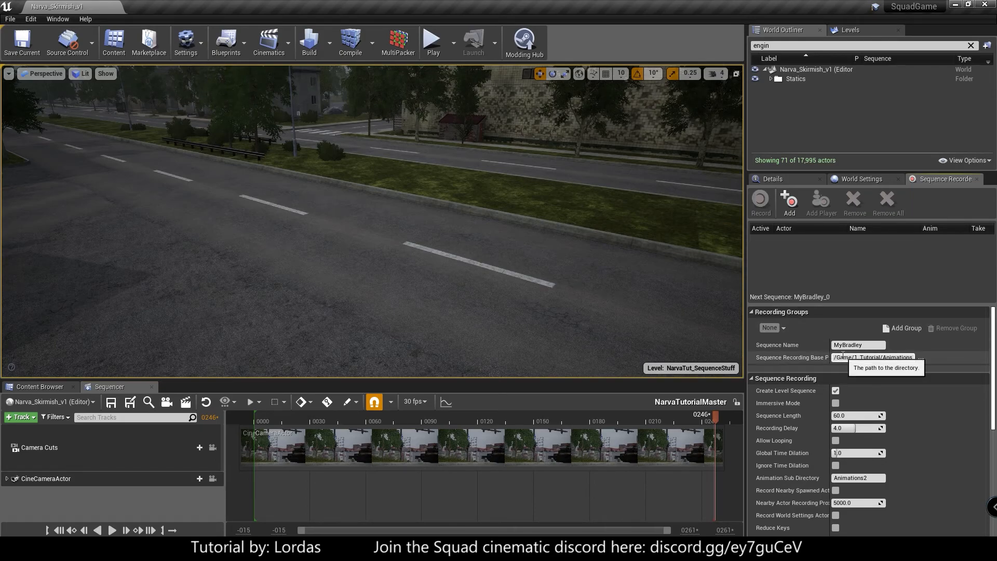
pyautogui.moveTo(894, 358); pyautogui.dragTo(911, 358)
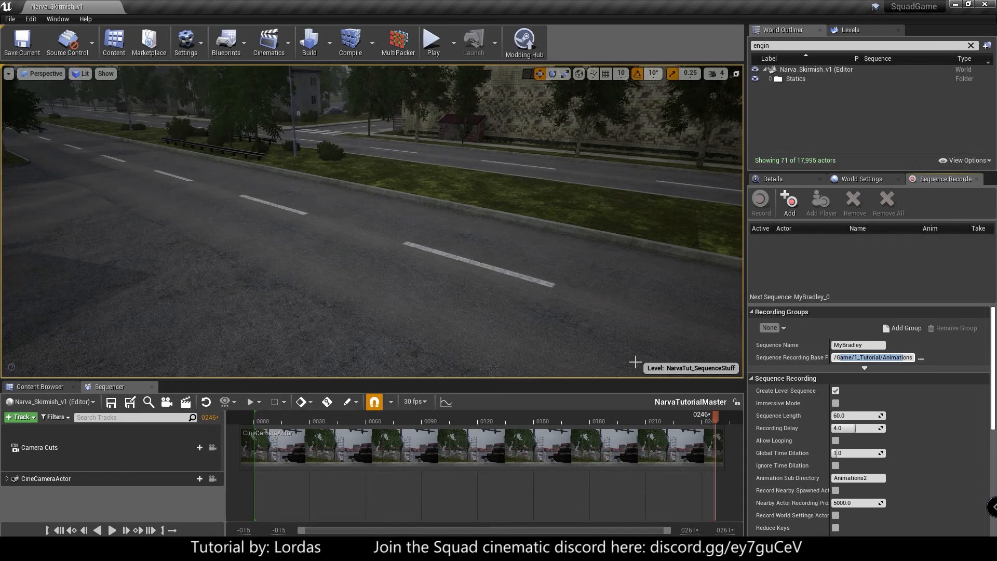
pyautogui.click(8, 388)
pyautogui.click(25, 440)
pyautogui.doubleClick(25, 440)
pyautogui.doubleClick(20, 444)
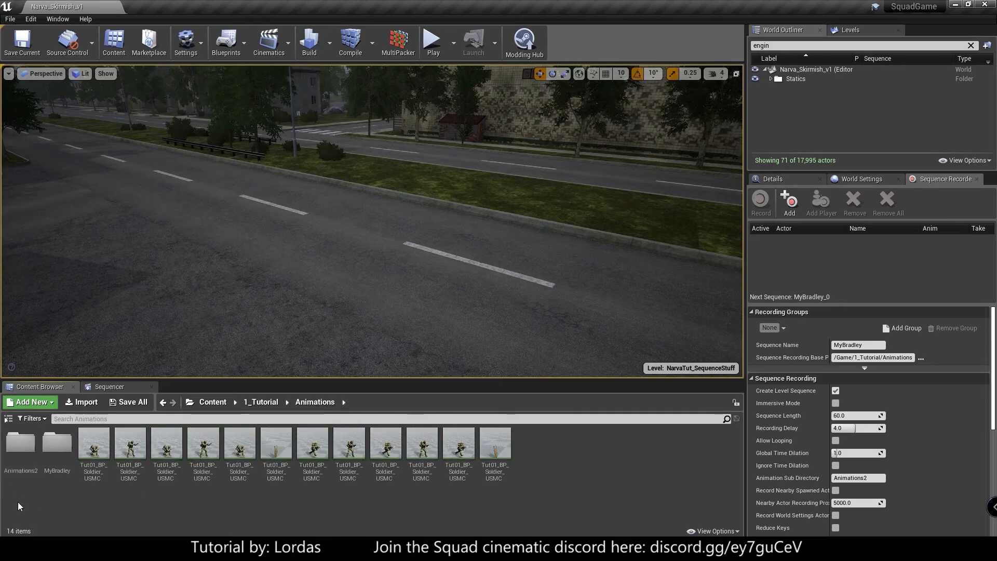
pyautogui.click(54, 454)
pyautogui.doubleClick(54, 454)
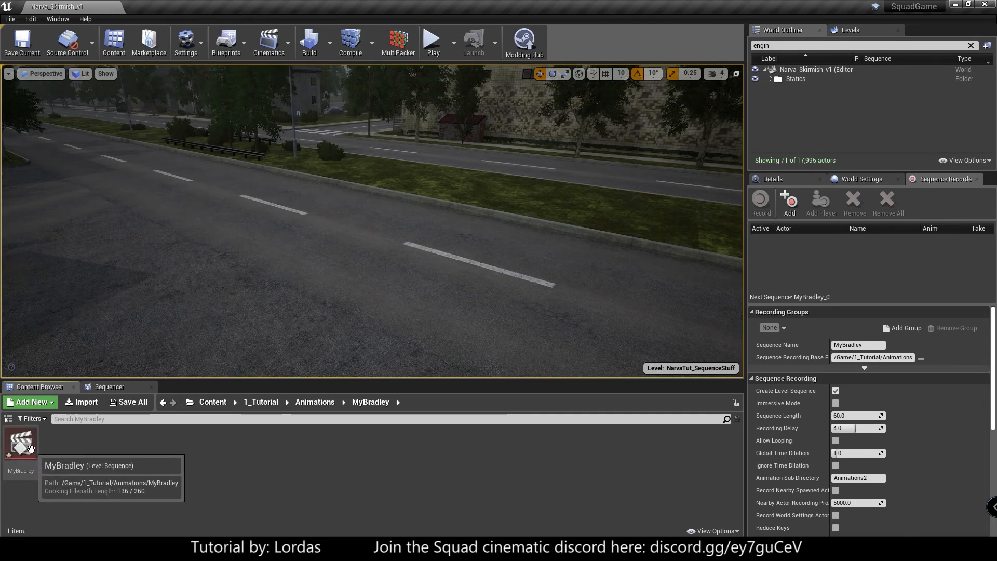
# - Copy the MyBradley_BP_BFV and MyBradley_BP_Soldier_MEA_Engineer animations from Animations2 into the 1_Tutorial folder
pyautogui.click(327, 400)
pyautogui.click(32, 449)
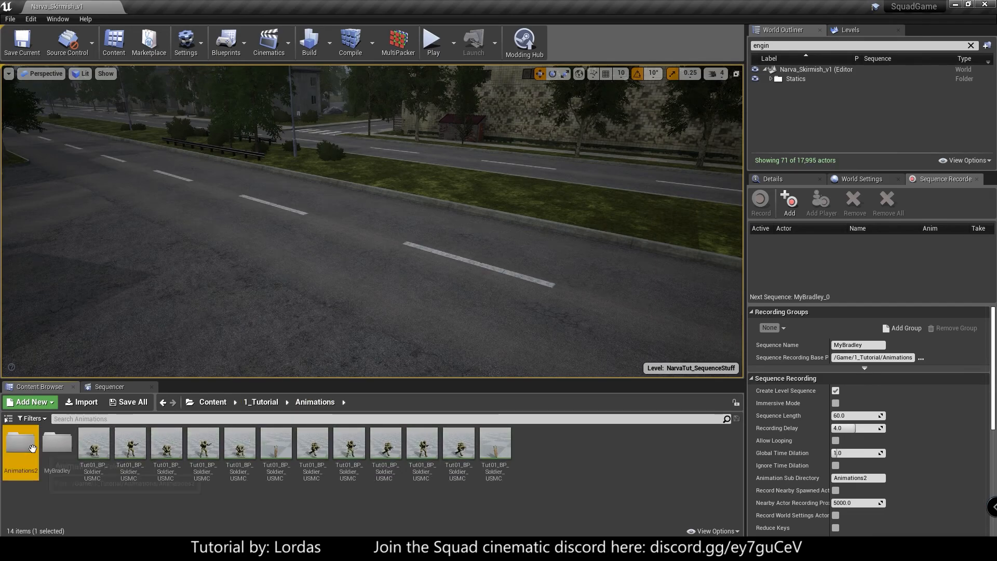
pyautogui.doubleClick(32, 449)
pyautogui.click(132, 446)
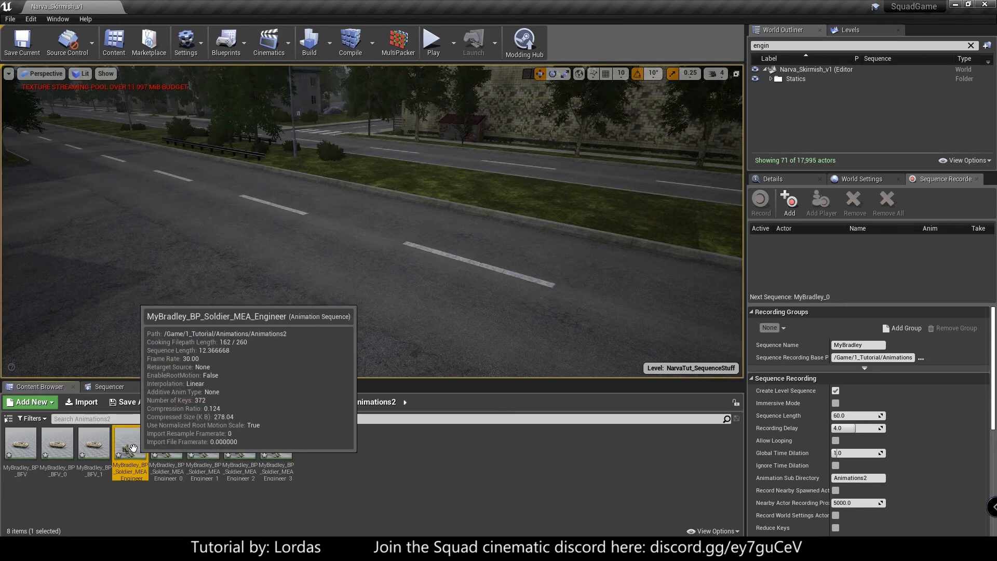
pyautogui.click(111, 490)
pyautogui.click(20, 447)
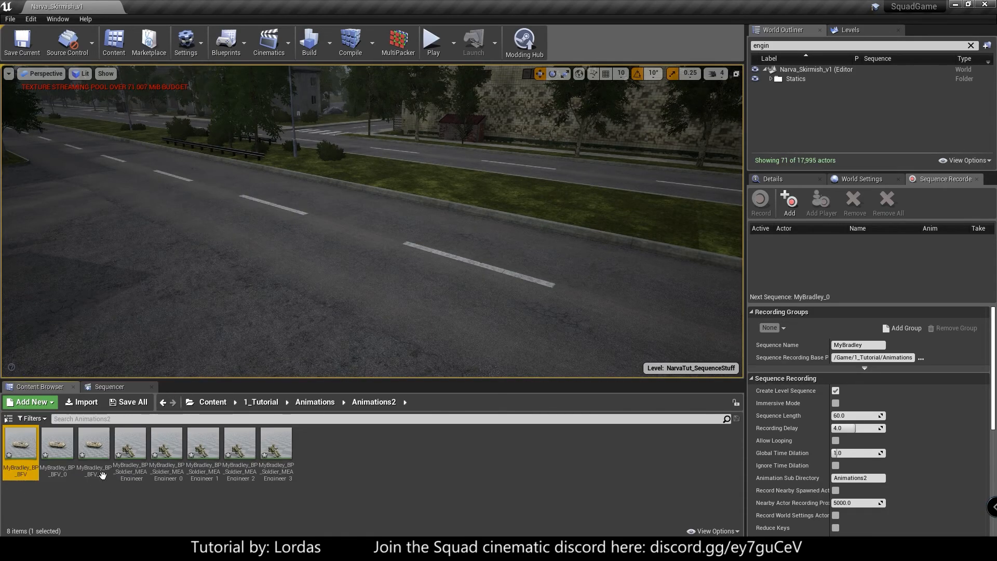
pyautogui.keyDown('ctrl'); pyautogui.click(132, 445); pyautogui.keyUp('ctrl')
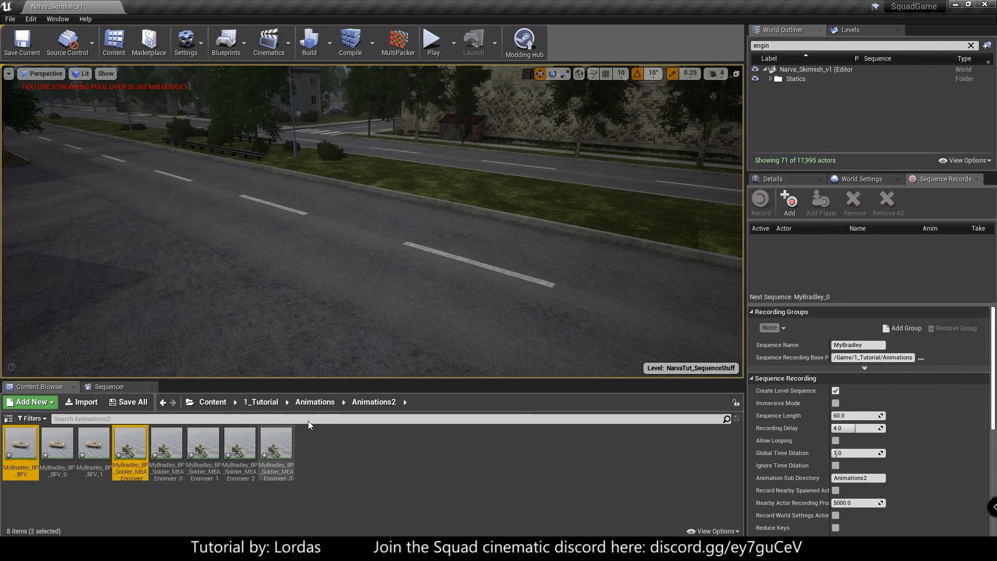
pyautogui.click(315, 402)
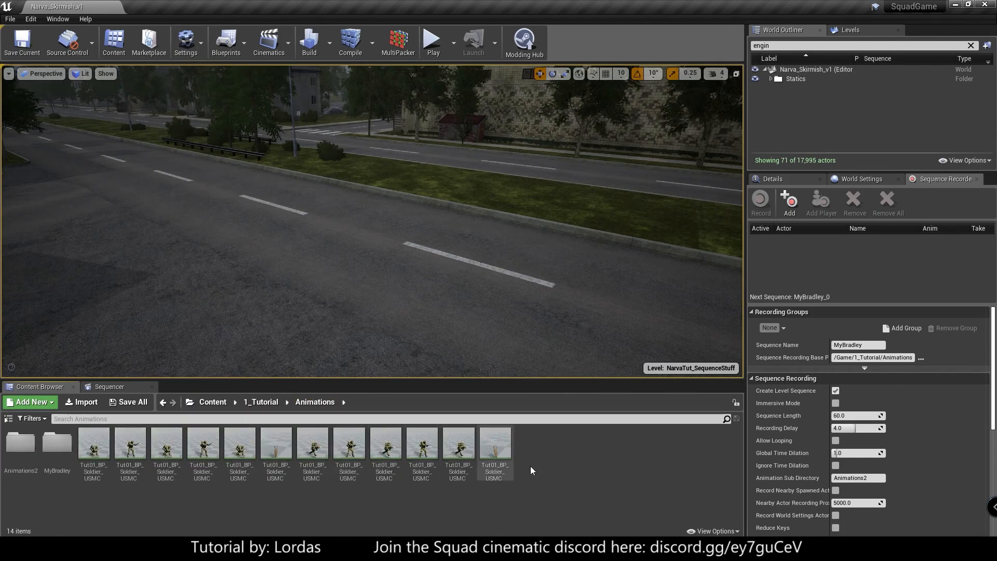
pyautogui.click(261, 402)
pyautogui.hotkey('ctrl', 'v')
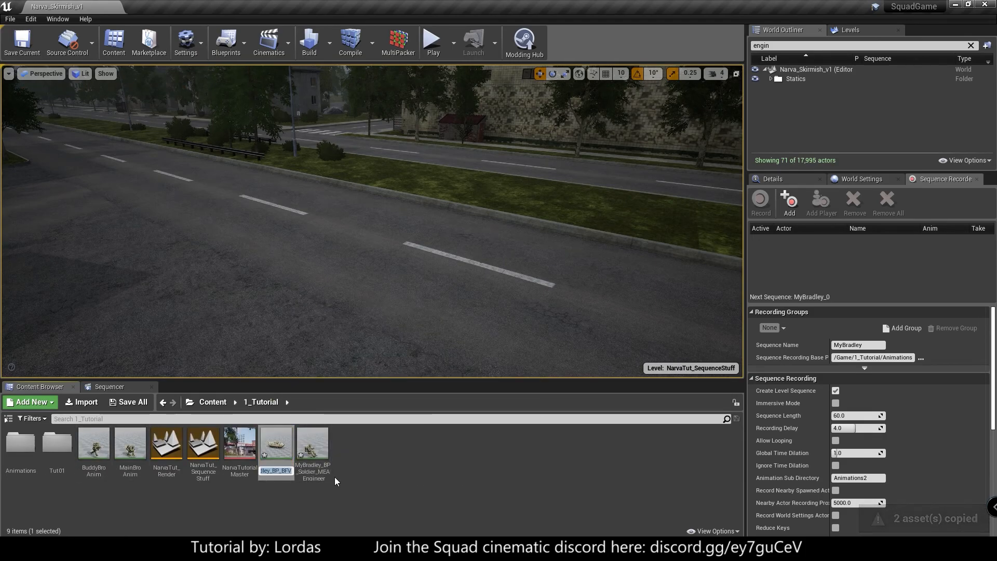
# - Rename the copied BFV animation as Tut_BradleyAnim
pyautogui.write('B')
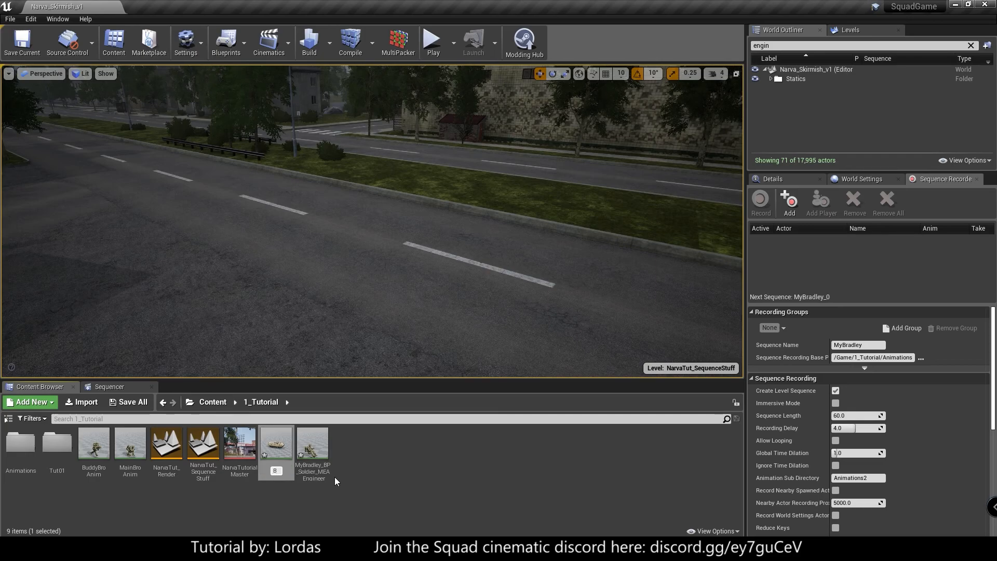
pyautogui.write('T')
pyautogui.press('BackSpace')
pyautogui.press('BackSpace')
pyautogui.write('Tut)')
pyautogui.press('BackSpace')
pyautogui.write('_BradleyAnim')
pyautogui.press('Return')
# - Rename the copied soldier animation as Tut_BradleyDriverDude
pyautogui.click(176, 450)
pyautogui.press('F2')
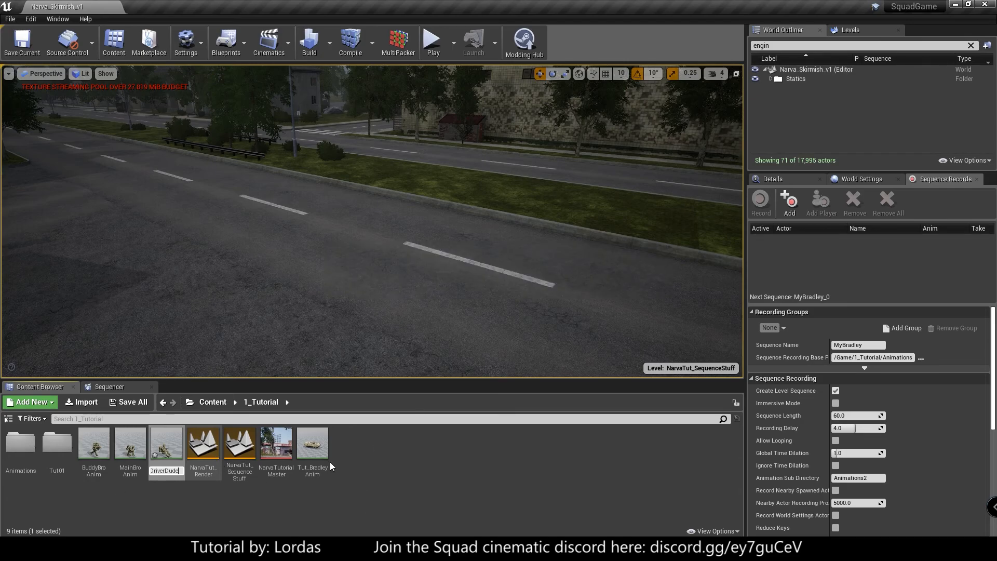
pyautogui.press('Return')
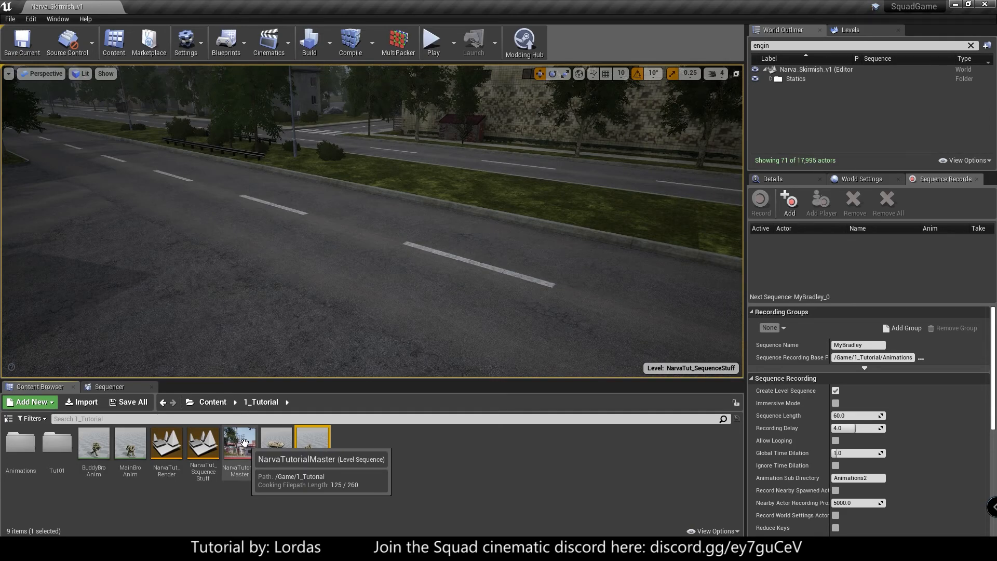
# - Bring up the NarvaTutorialMaster sequence and the placement mode, and place an Empty Actor on the road, accepting placement outside the level bounds
pyautogui.click(244, 442)
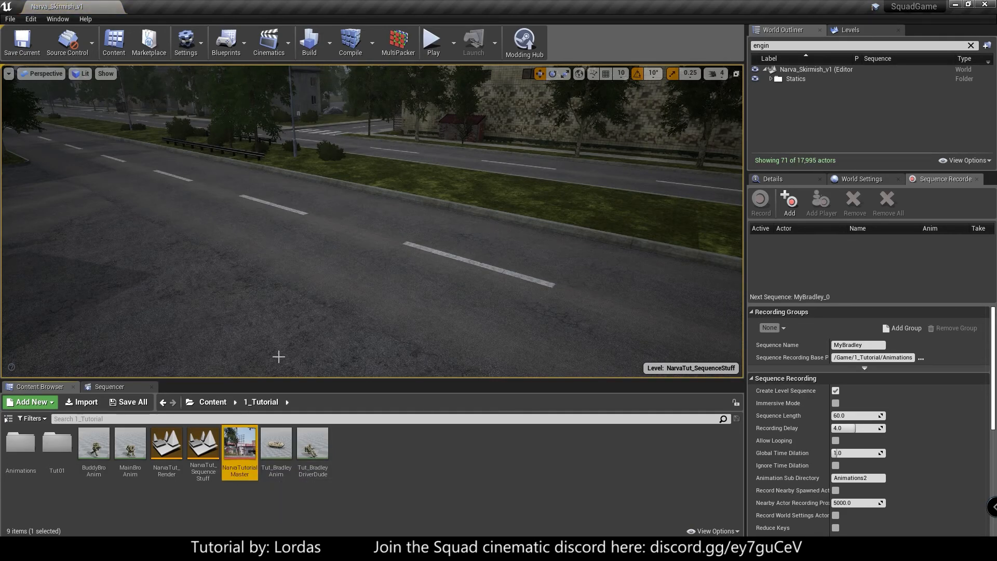
pyautogui.click(135, 387)
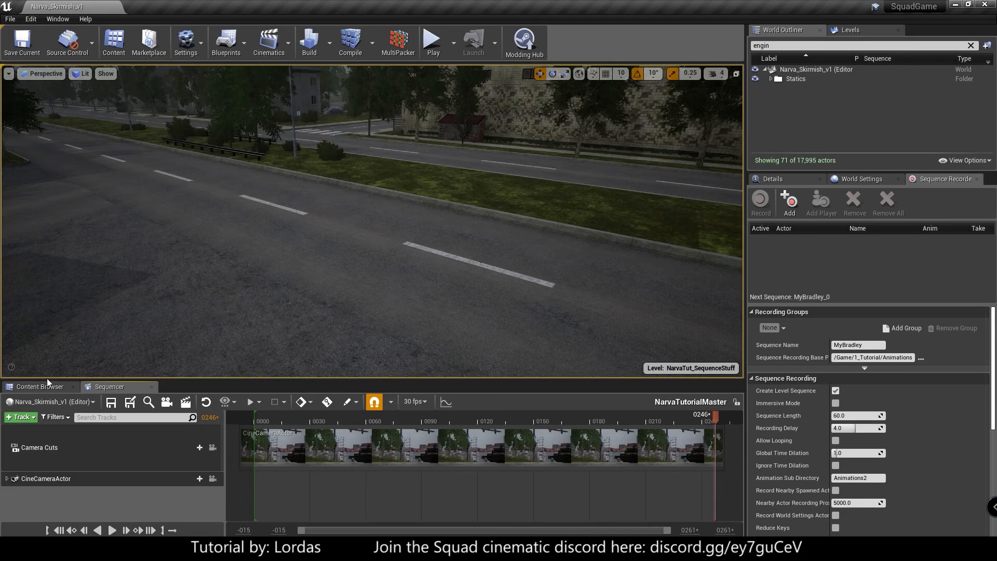
pyautogui.click(52, 22)
pyautogui.moveTo(69, 51)
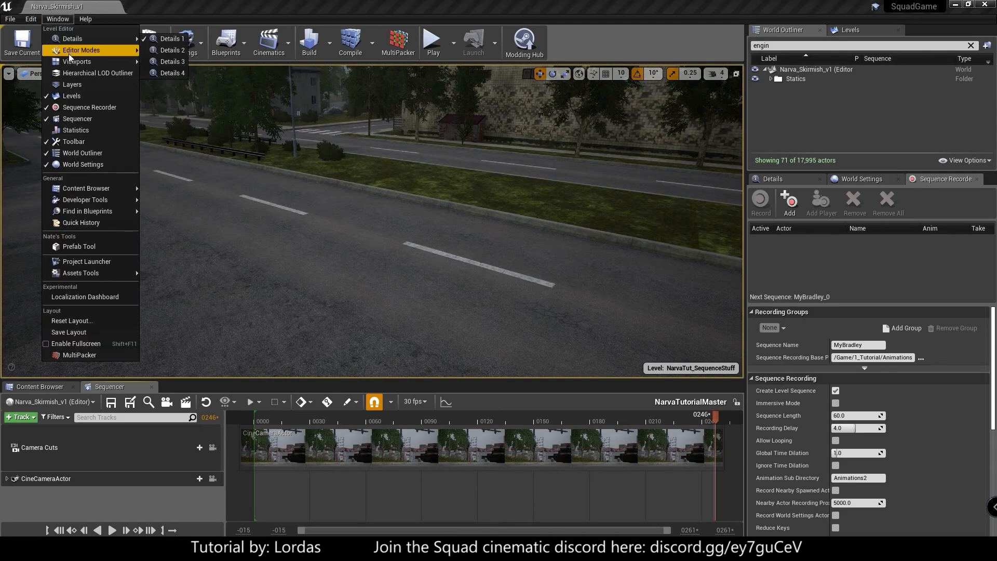
pyautogui.click(195, 58)
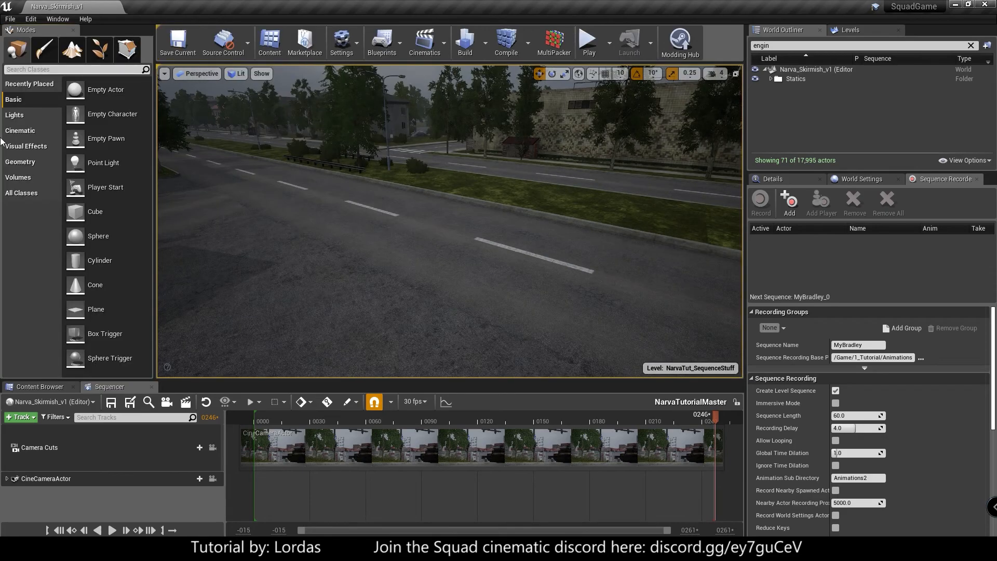
pyautogui.moveTo(470, 253); pyautogui.dragTo(480, 256)
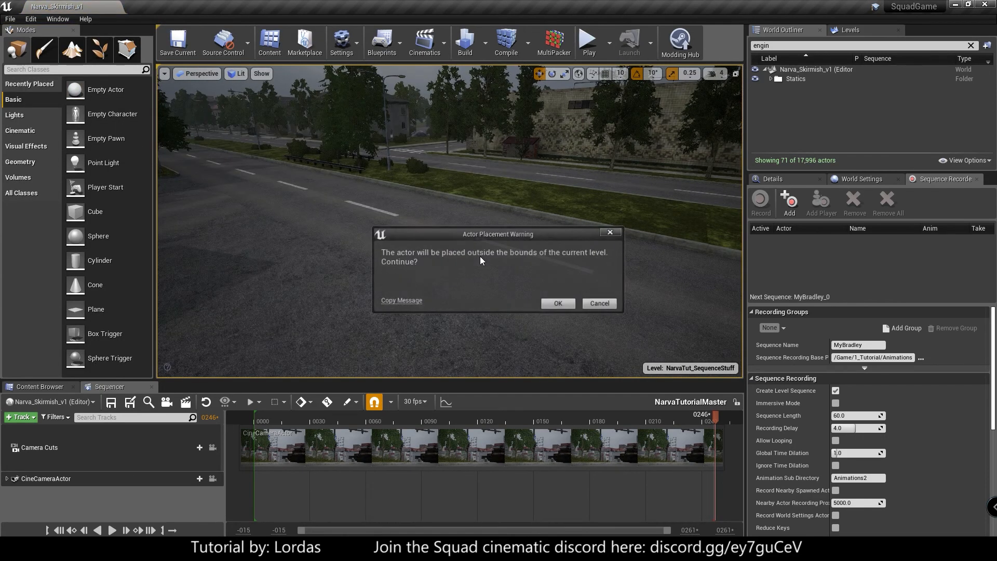
pyautogui.click(571, 305)
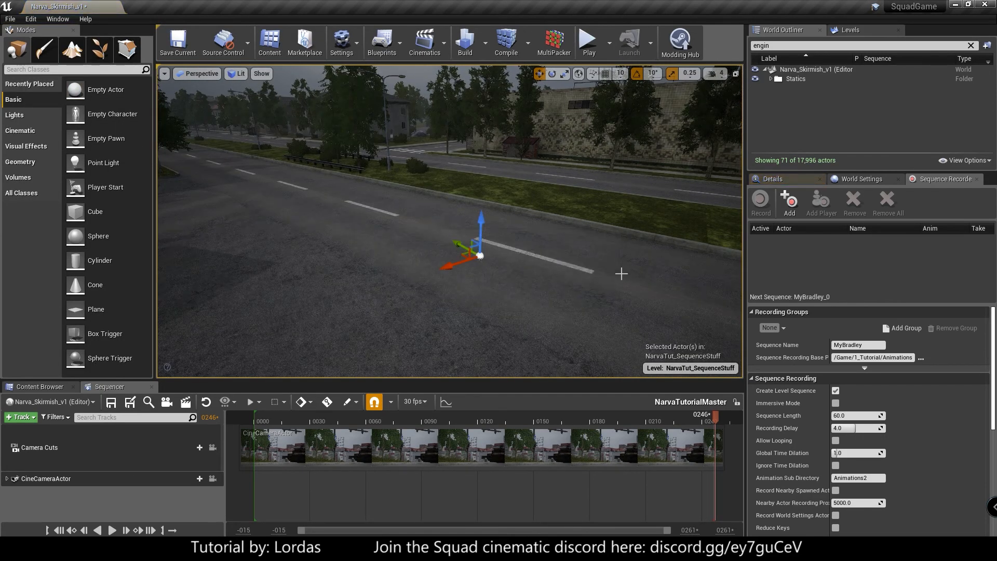
# - Clear the World Outliner filter and show its Level column to check that the new Actor is in the current sublevel
pyautogui.click(848, 31)
pyautogui.click(800, 27)
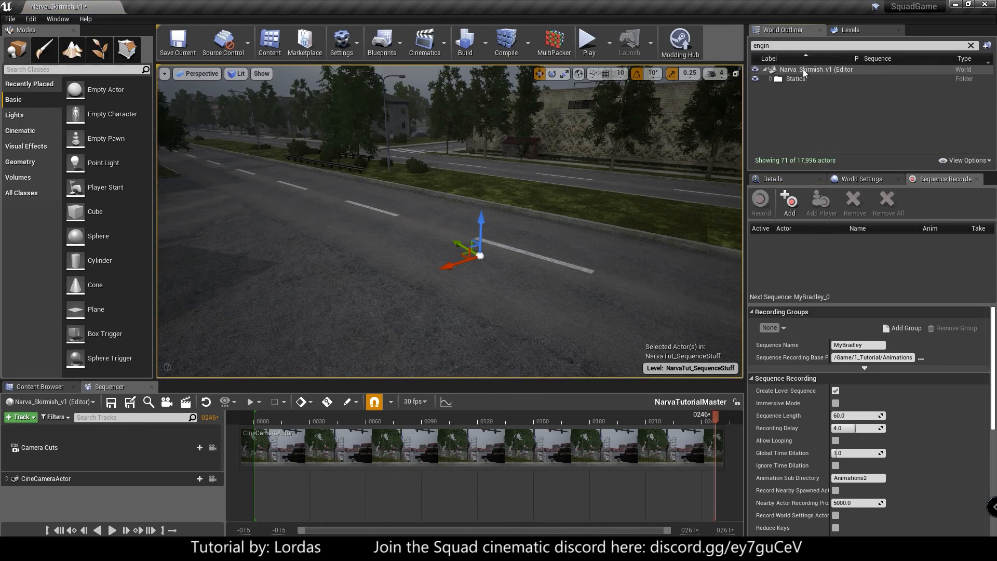
pyautogui.click(971, 45)
pyautogui.click(783, 120)
pyautogui.click(961, 58)
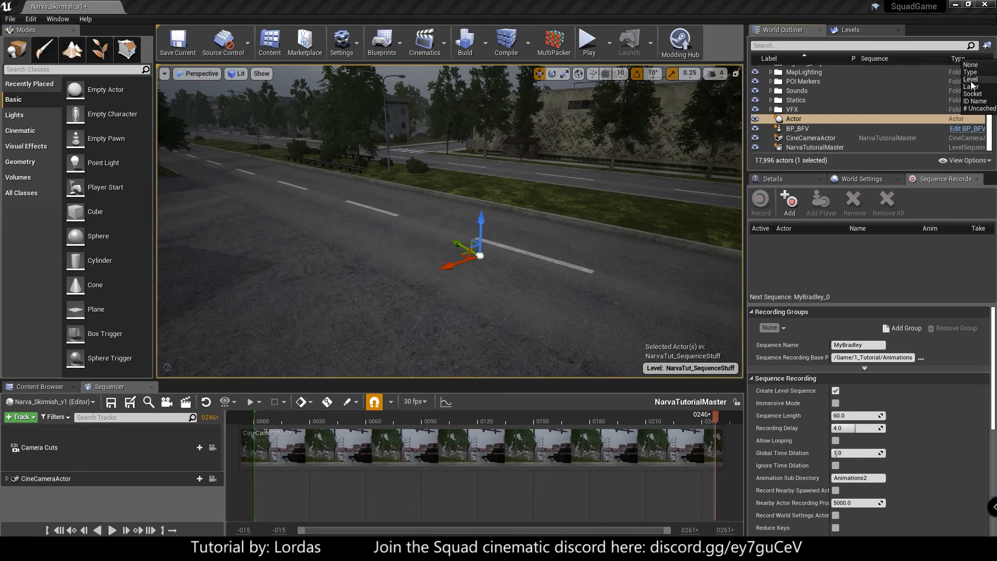
pyautogui.click(944, 83)
pyautogui.moveTo(949, 59); pyautogui.dragTo(896, 59)
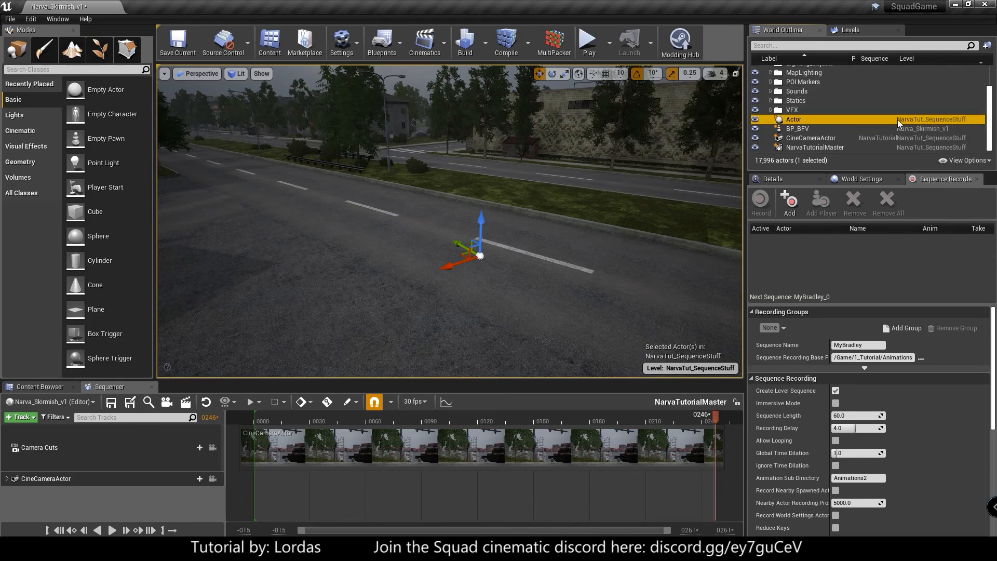
pyautogui.click(852, 30)
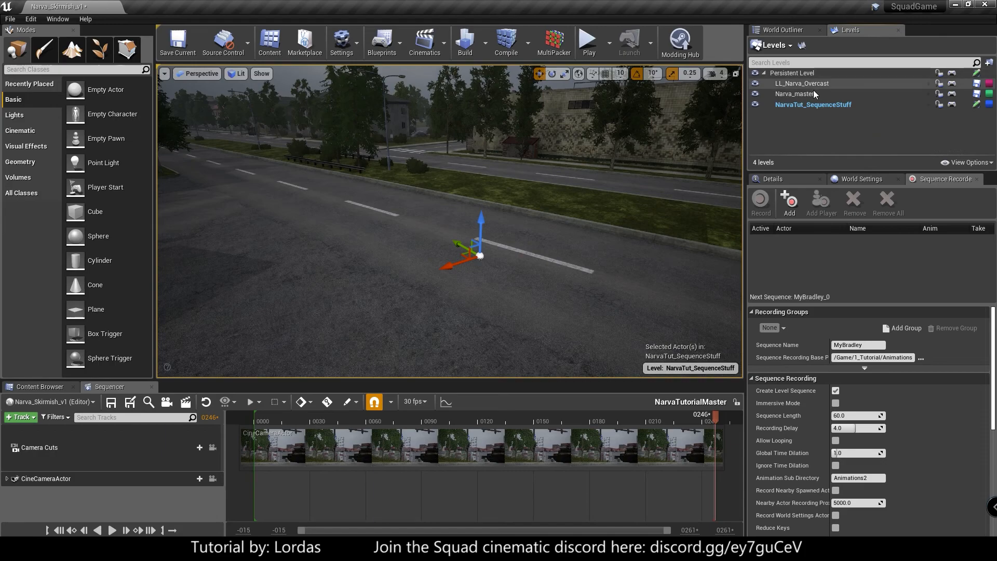
pyautogui.click(800, 33)
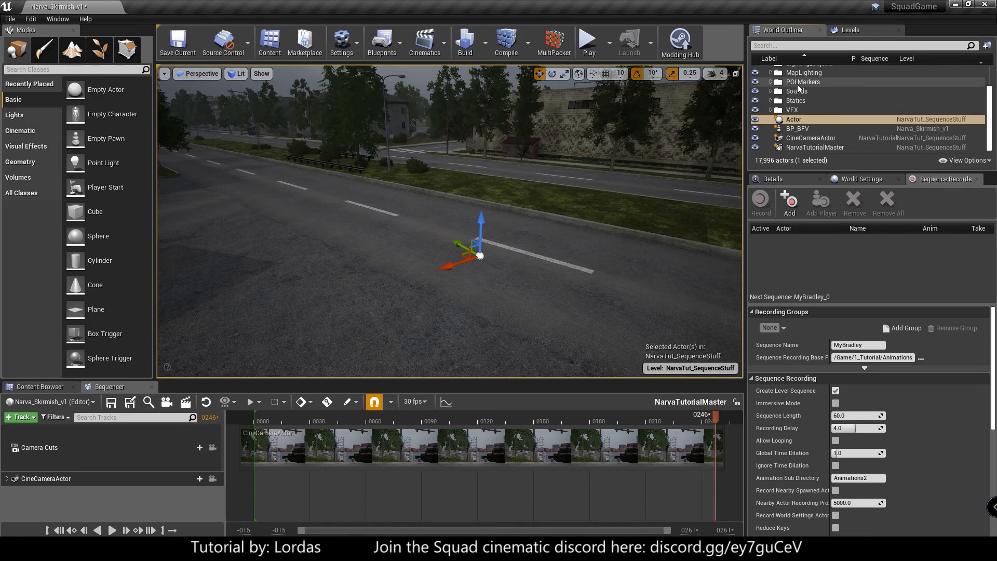
# - Add the new Actor to the NarvaTutorialMaster sequence and rename its track Bradley
pyautogui.moveTo(799, 120); pyautogui.dragTo(335, 370)
pyautogui.moveTo(120, 499); pyautogui.dragTo(120, 499)
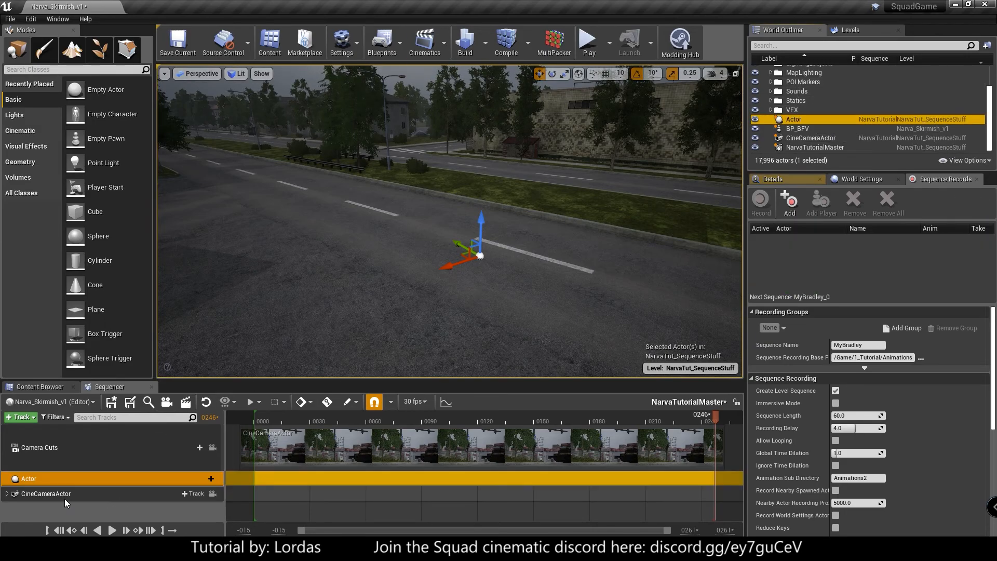
pyautogui.doubleClick(76, 478)
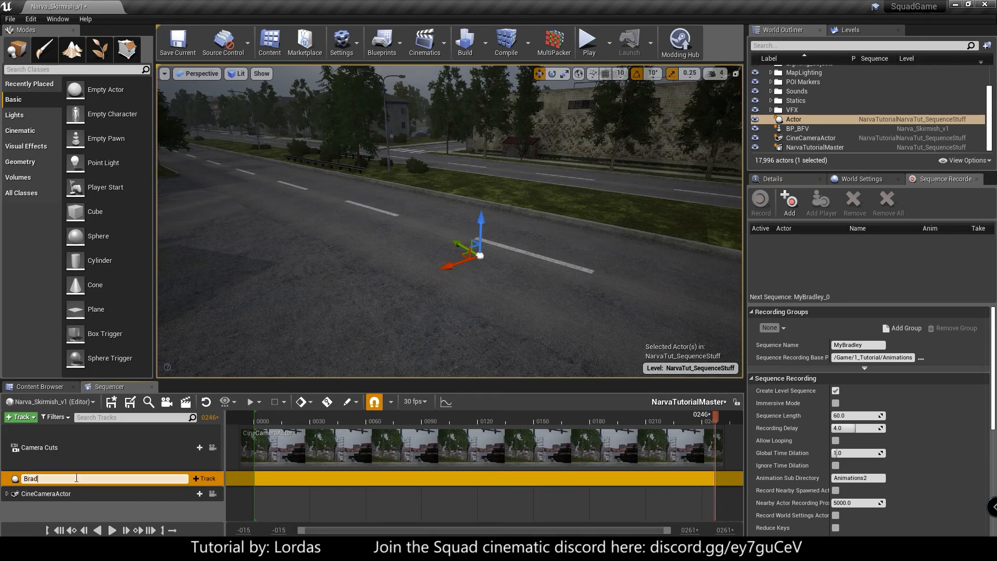
pyautogui.write('Bradley')
pyautogui.press('Return')
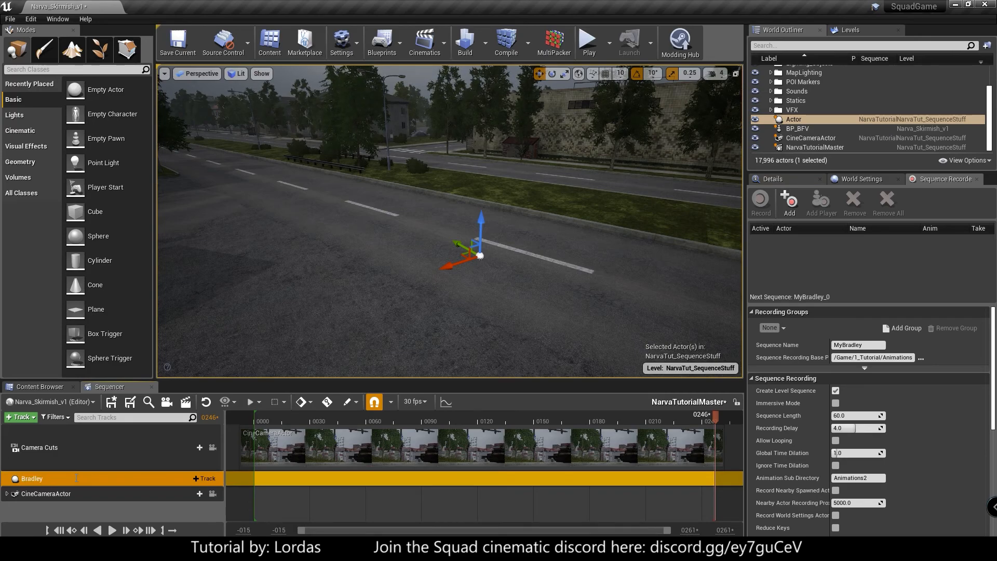
# - Open the recorded MyBradley sequence from the 1_Tutorial/Animations/MyBradley folder
pyautogui.click(42, 387)
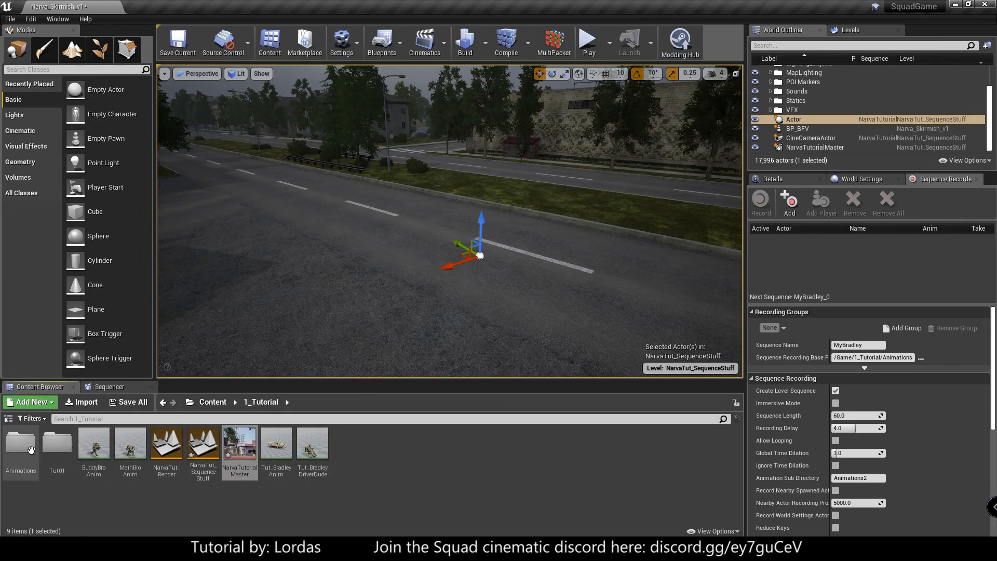
pyautogui.doubleClick(21, 444)
pyautogui.doubleClick(57, 445)
pyautogui.doubleClick(21, 445)
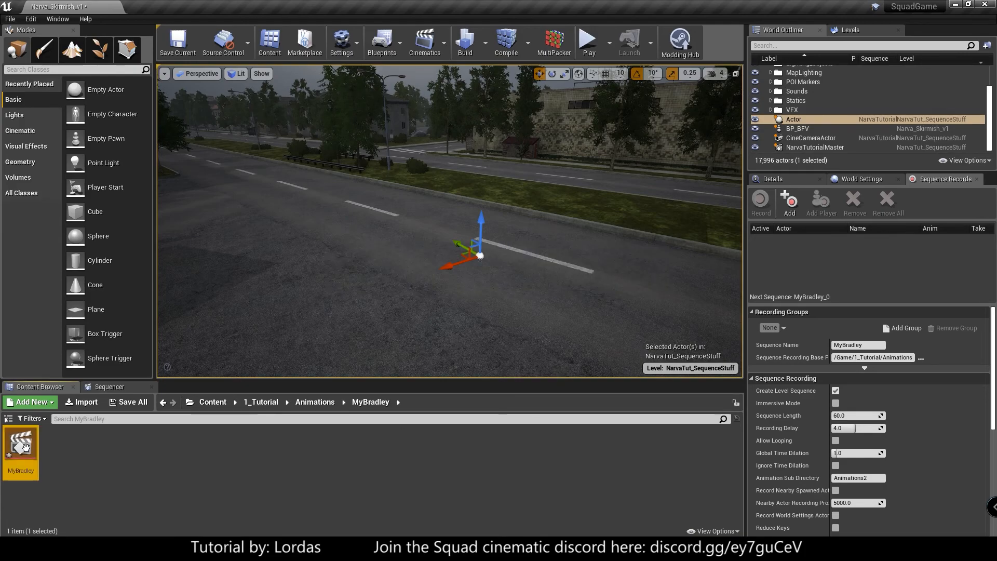
# - Collapse the soldier's tracks, expand the Misc folder and copy the main Transform track of the recorded BP_BFV
pyautogui.click(7, 432)
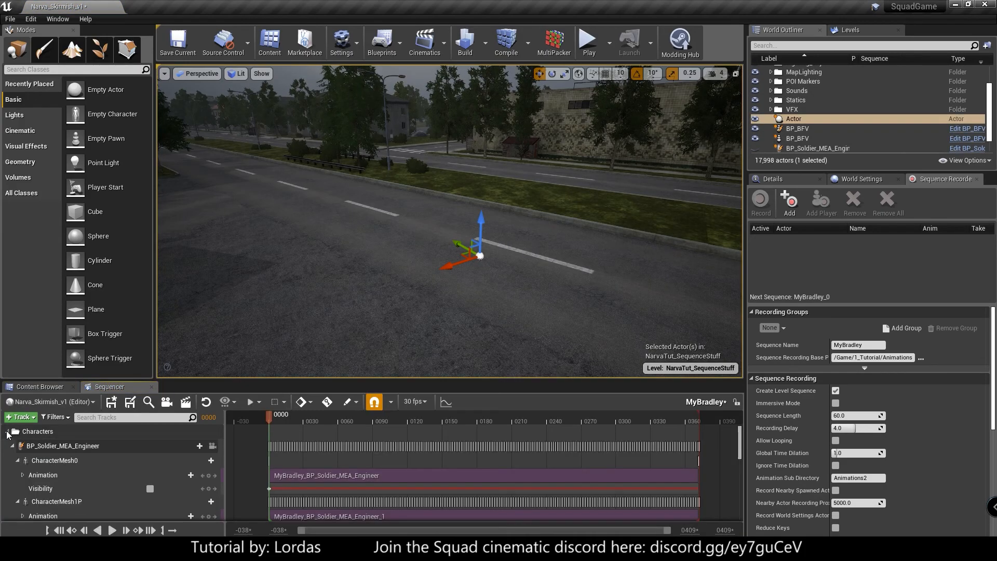
pyautogui.click(12, 446)
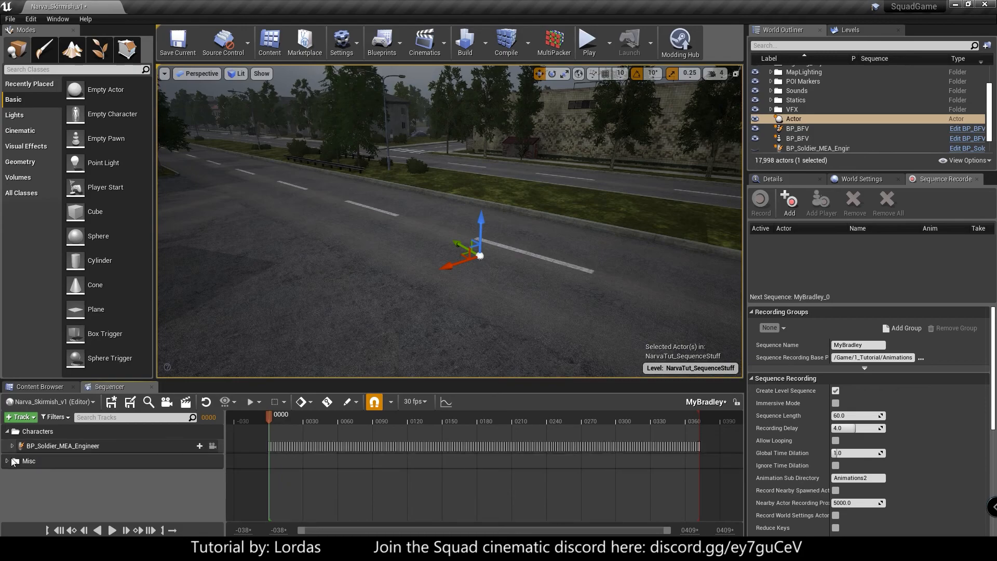
pyautogui.click(9, 461)
pyautogui.click(9, 463)
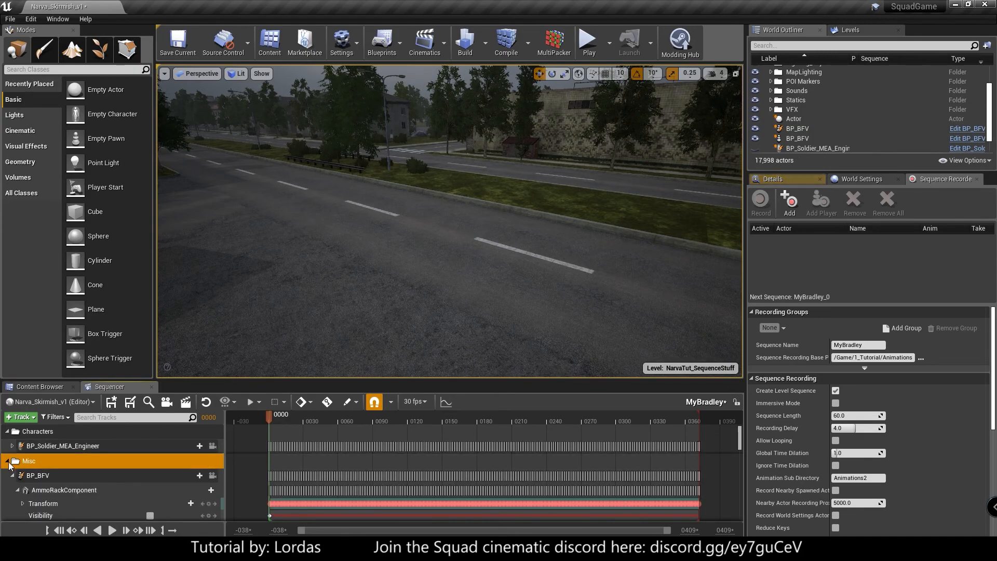
pyautogui.scroll(-5, 83, 466)
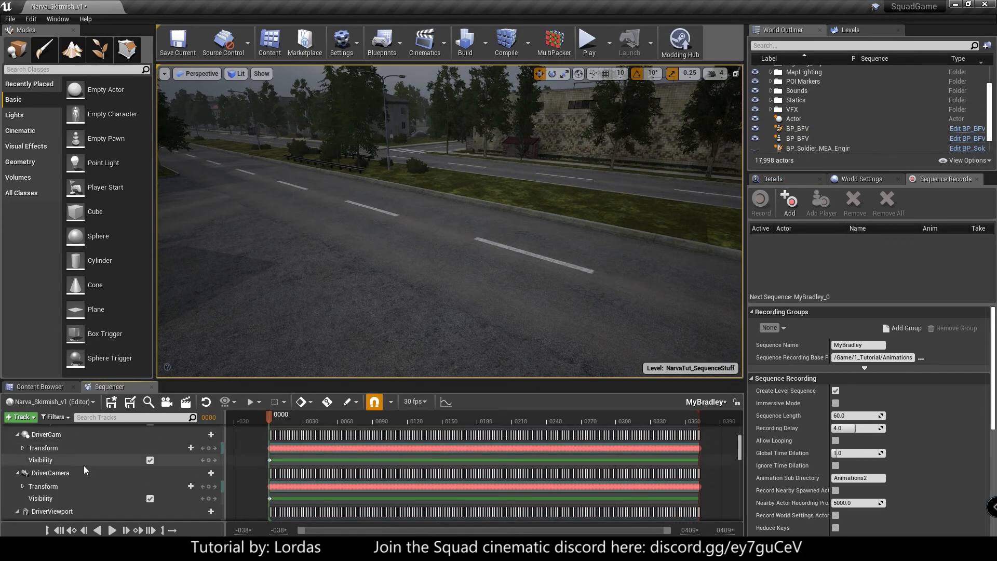
pyautogui.scroll(-8, 83, 463)
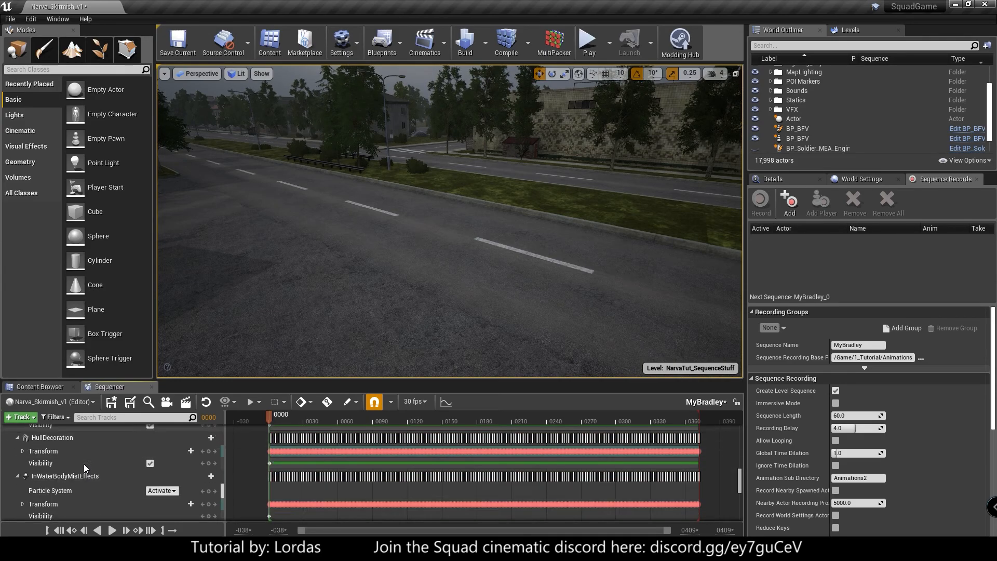
pyautogui.scroll(-2, 82, 463)
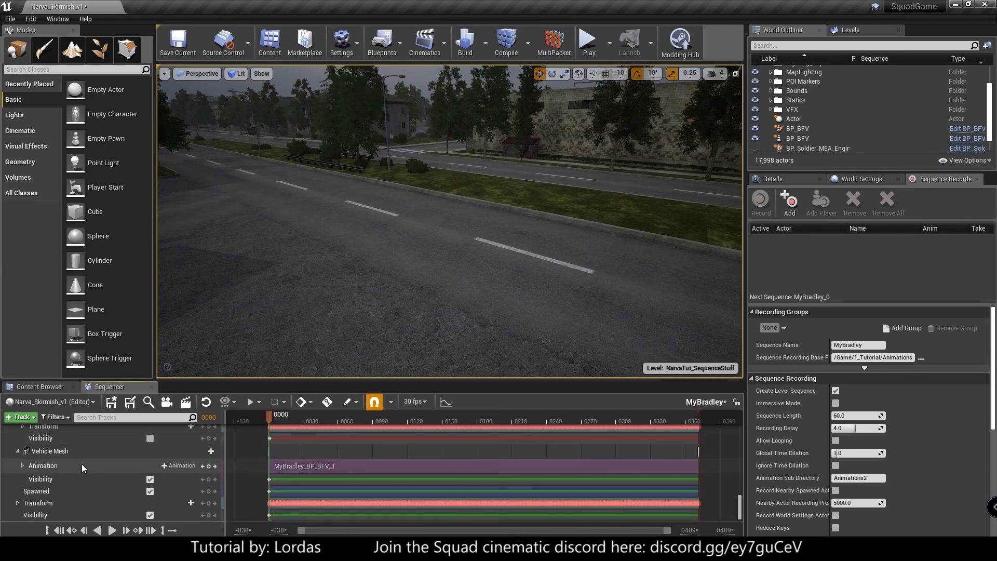
pyautogui.click(36, 502)
pyautogui.rightClick(57, 503)
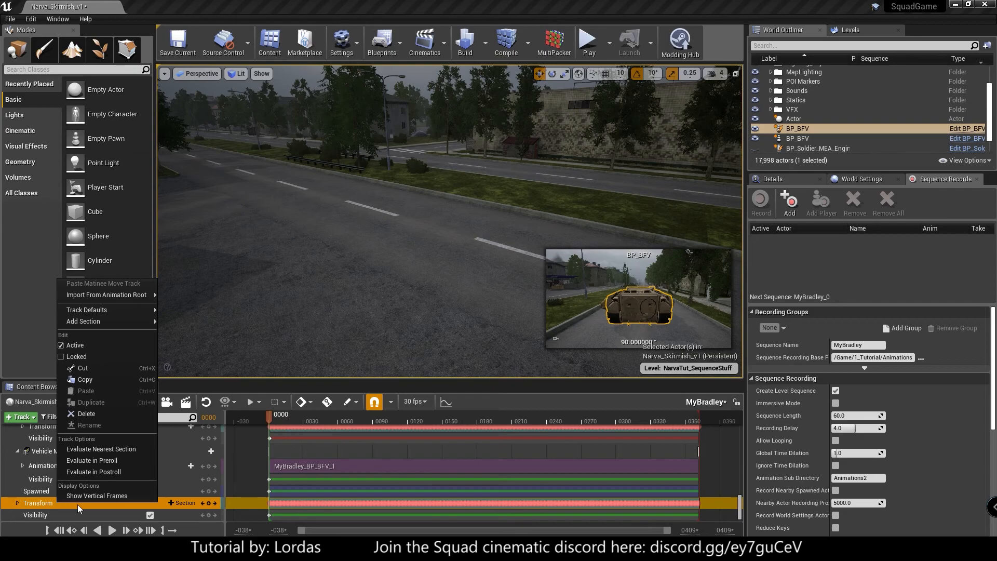
pyautogui.click(85, 380)
# - Reopen the NarvaTutorialMaster sequence from 1_Tutorial and paste the copied Transform track onto the Bradley track
pyautogui.click(39, 386)
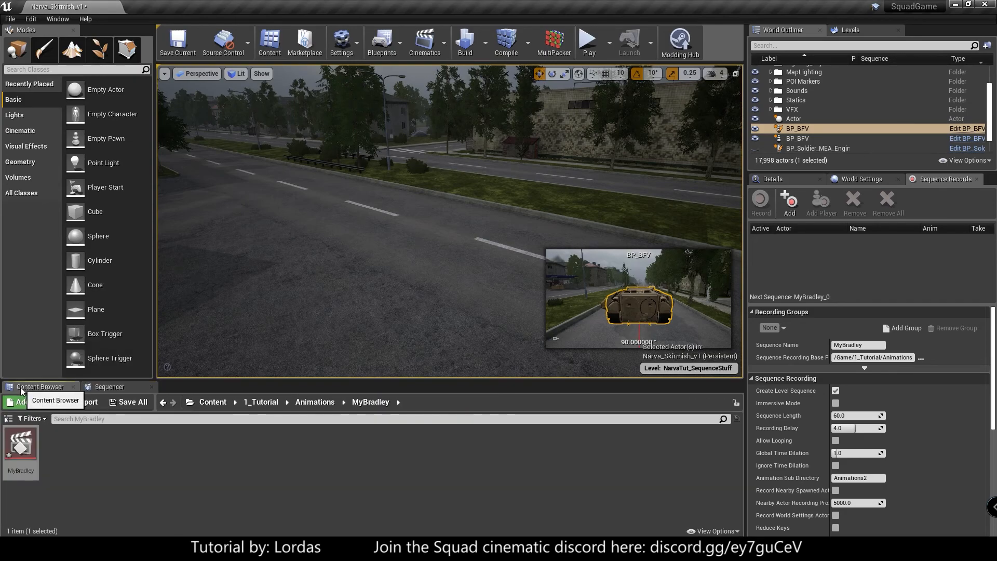
pyautogui.click(304, 403)
pyautogui.click(268, 404)
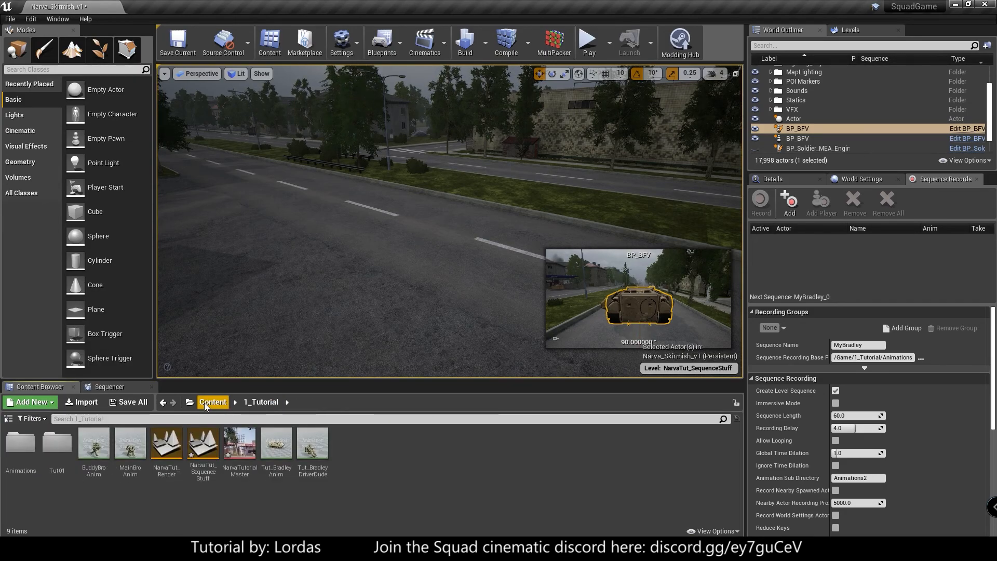
pyautogui.doubleClick(226, 459)
pyautogui.click(44, 475)
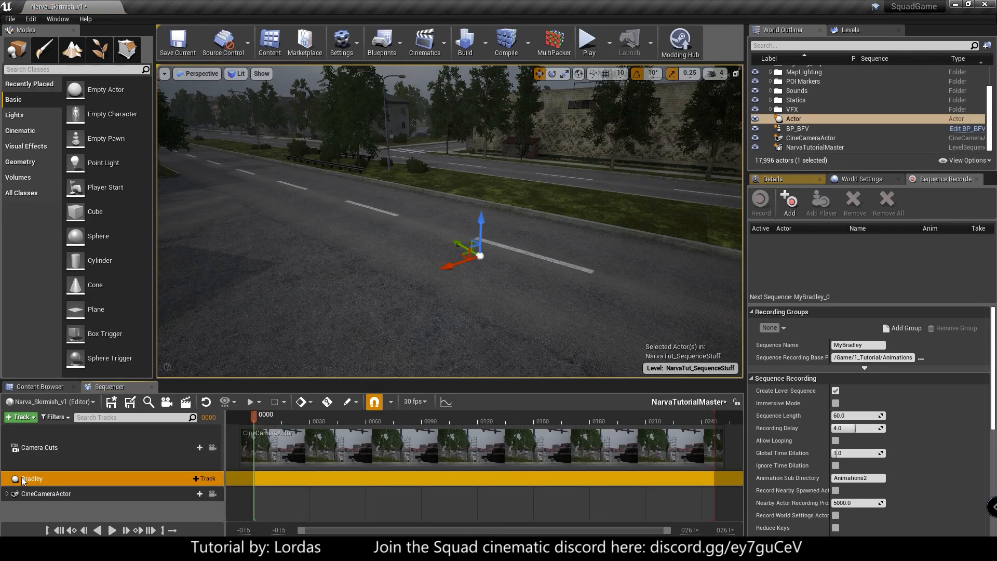
pyautogui.rightClick(94, 478)
pyautogui.click(141, 413)
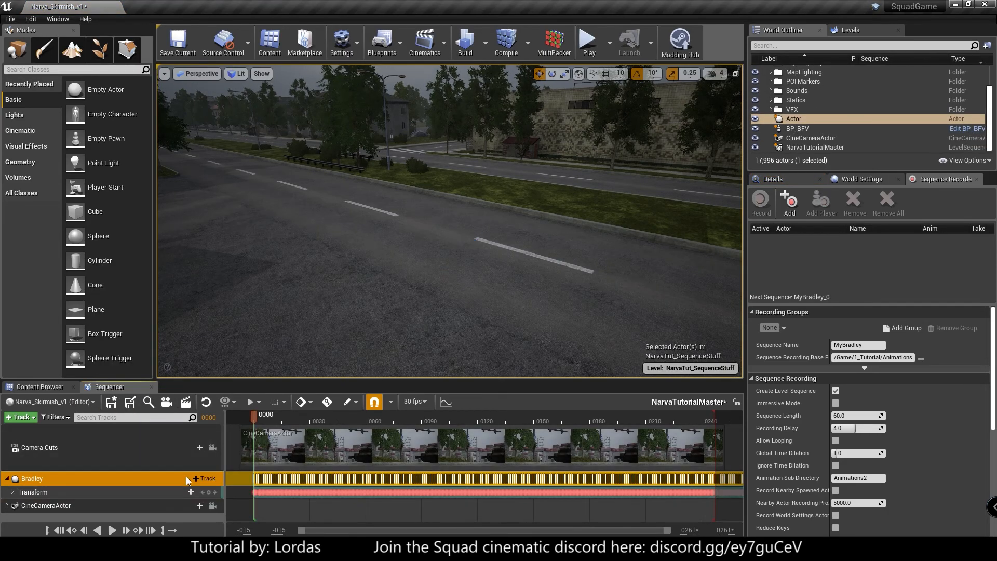
# - Scrub to frame 128 to check the Bradley Actor's motion path against the BP_BFV vehicle, with the viewport in game view
pyautogui.moveTo(209, 302); pyautogui.dragTo(172, 293, button='right')
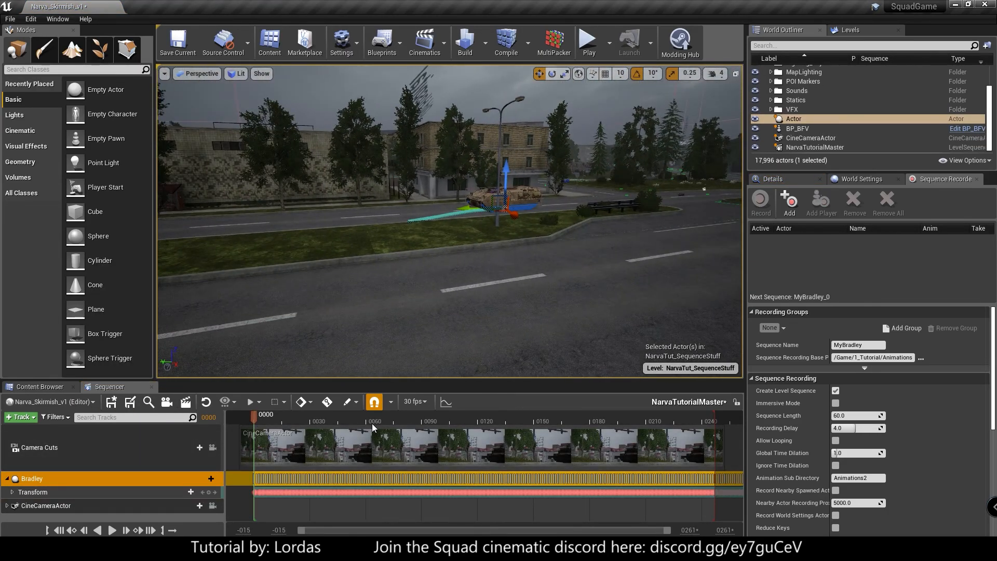
pyautogui.moveTo(282, 414); pyautogui.dragTo(492, 418)
pyautogui.moveTo(477, 301)
pyautogui.mouseDown(button='right')
pyautogui.moveTo(449, 298)
pyautogui.moveTo(492, 296)
pyautogui.mouseUp(button='right')
pyautogui.press('g')
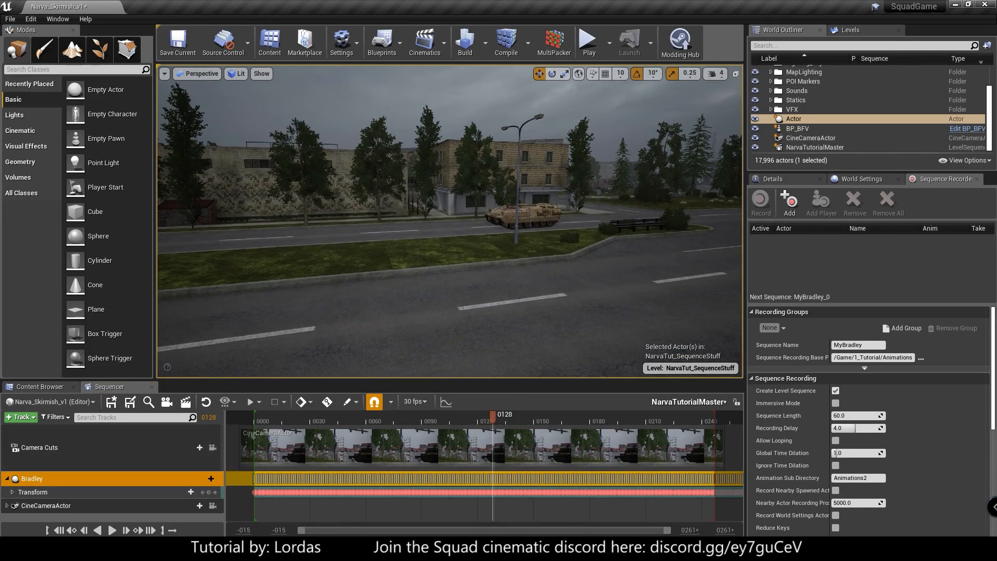
pyautogui.click(522, 217)
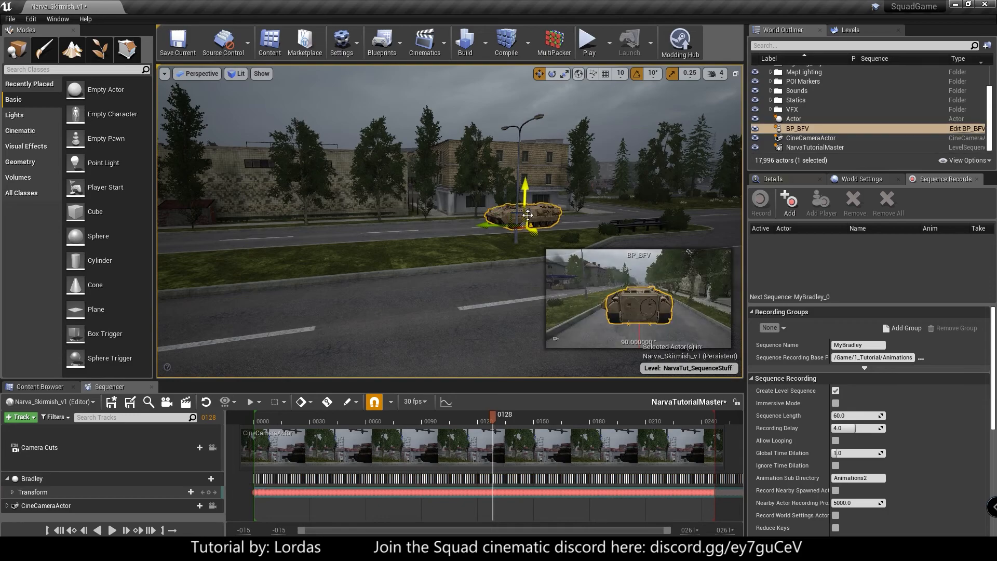
pyautogui.click(403, 241)
# - Place the BFV skeletal mesh from Vehicles/BFV/Meshes on the road, accepting placement outside the level bounds
pyautogui.click(37, 385)
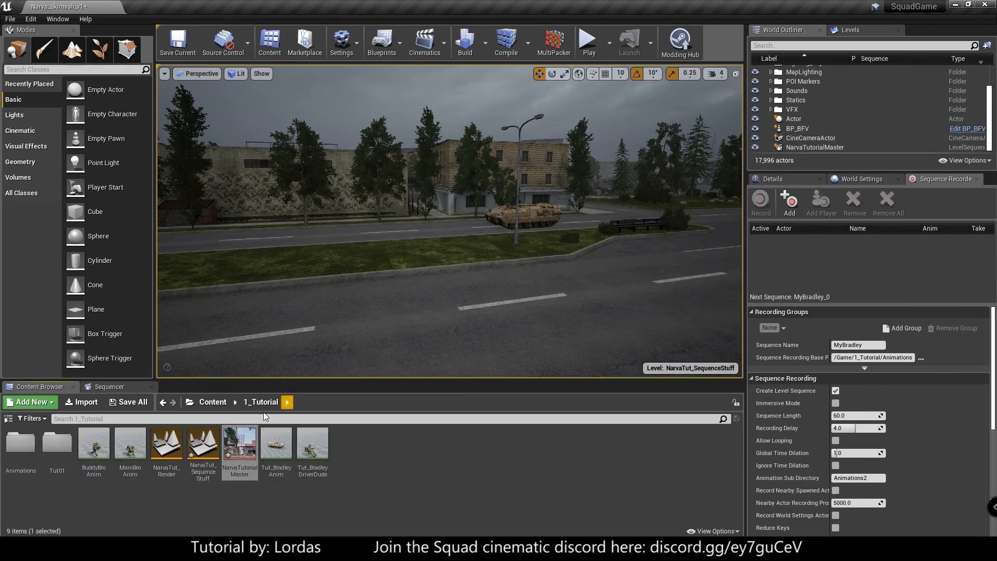
pyautogui.click(210, 402)
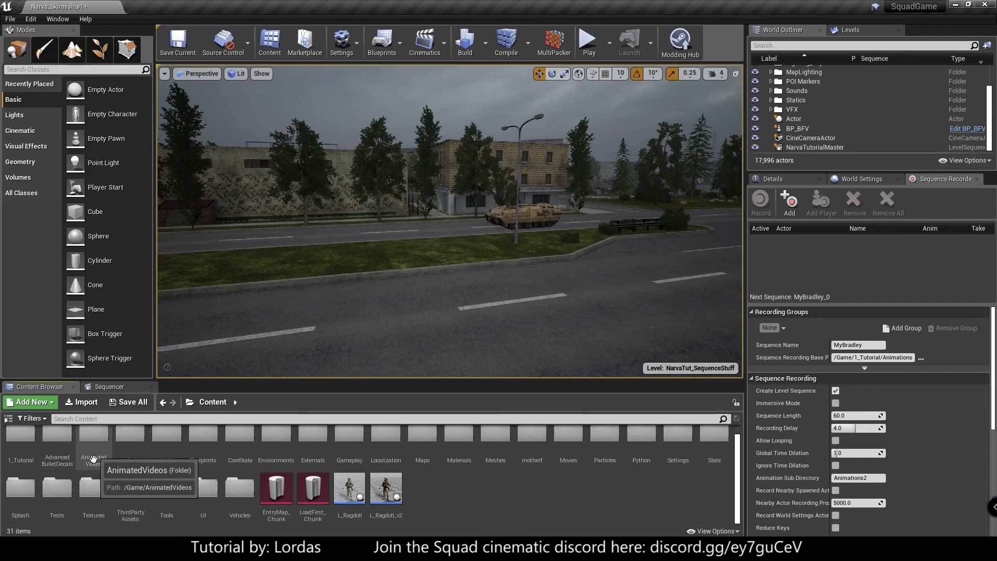
pyautogui.doubleClick(239, 487)
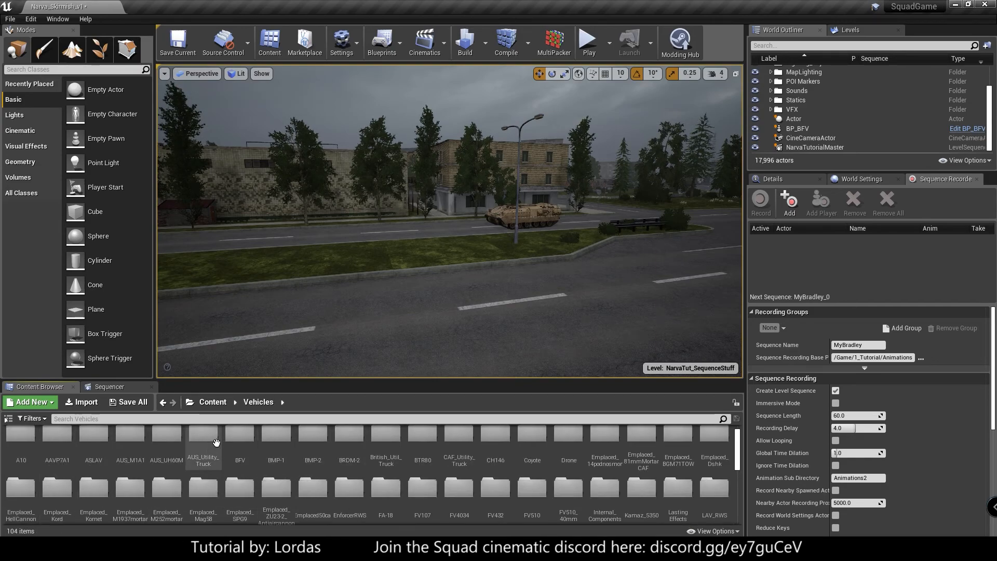
pyautogui.click(235, 442)
pyautogui.doubleClick(235, 442)
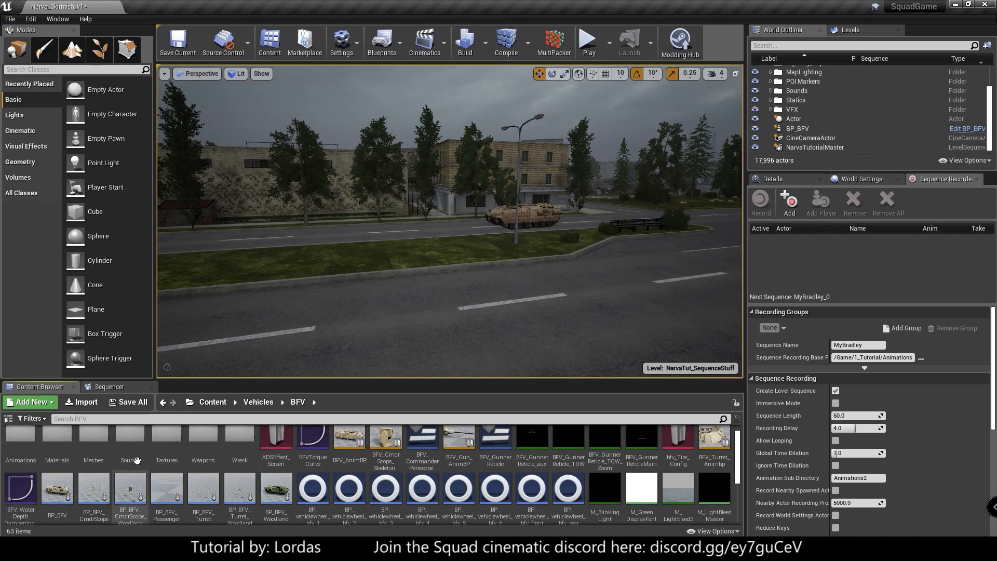
pyautogui.doubleClick(91, 442)
pyautogui.scroll(1, 60, 488)
pyautogui.moveTo(22, 450); pyautogui.dragTo(414, 379)
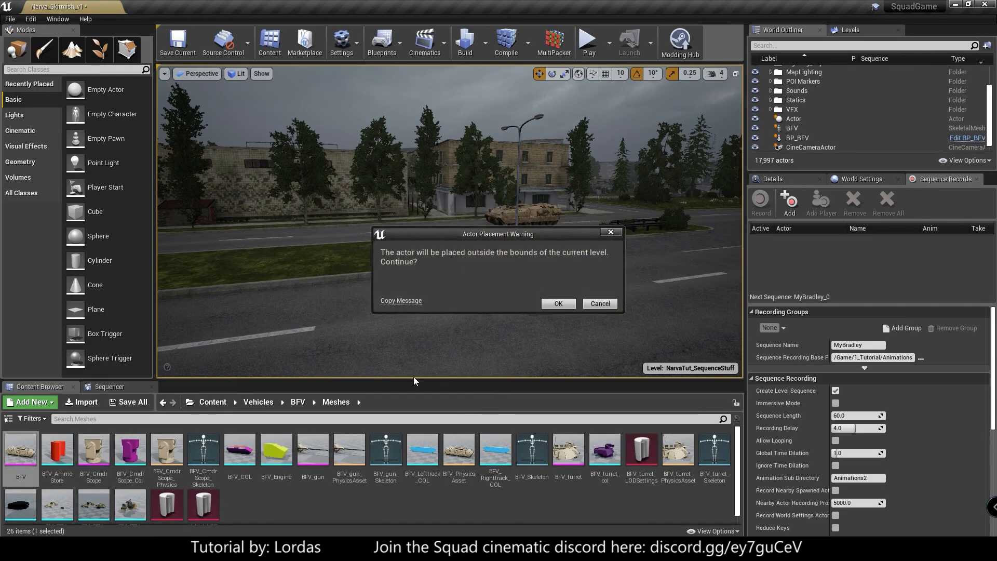
pyautogui.click(558, 304)
# - Attach the BFV mesh to the Actor and reset its location and rotation to default
pyautogui.moveTo(799, 129); pyautogui.dragTo(800, 120)
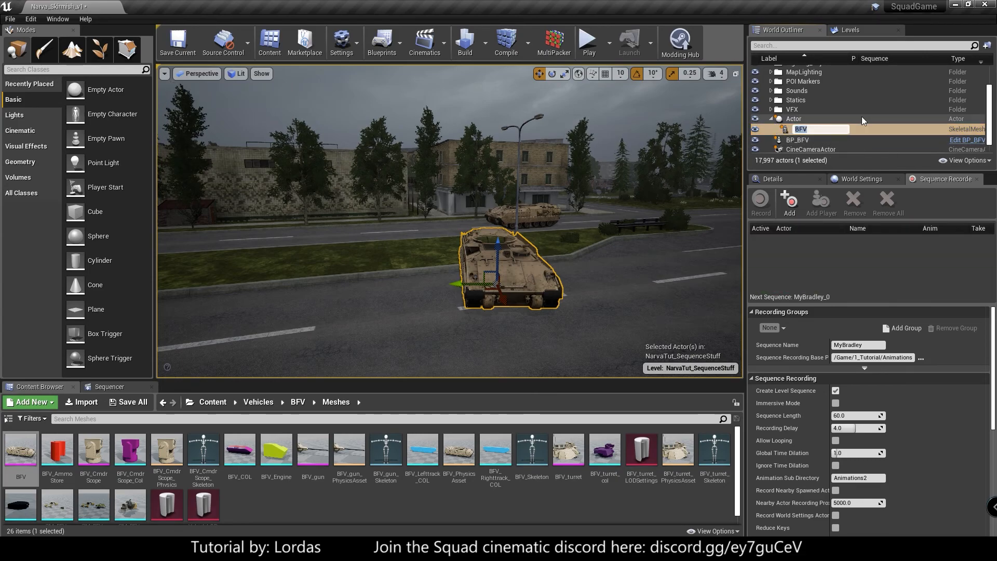
pyautogui.click(803, 120)
pyautogui.click(805, 126)
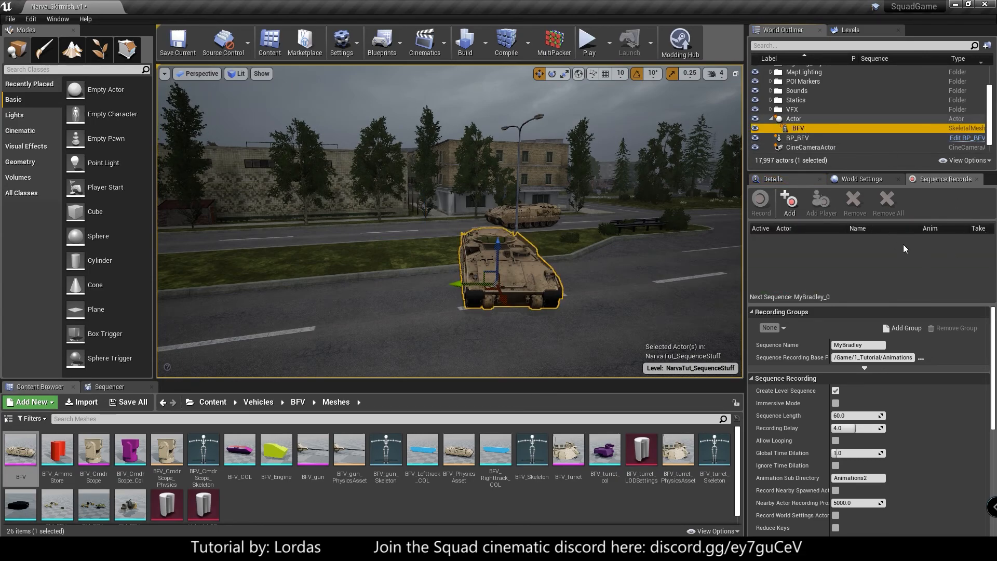
pyautogui.click(772, 179)
pyautogui.click(981, 288)
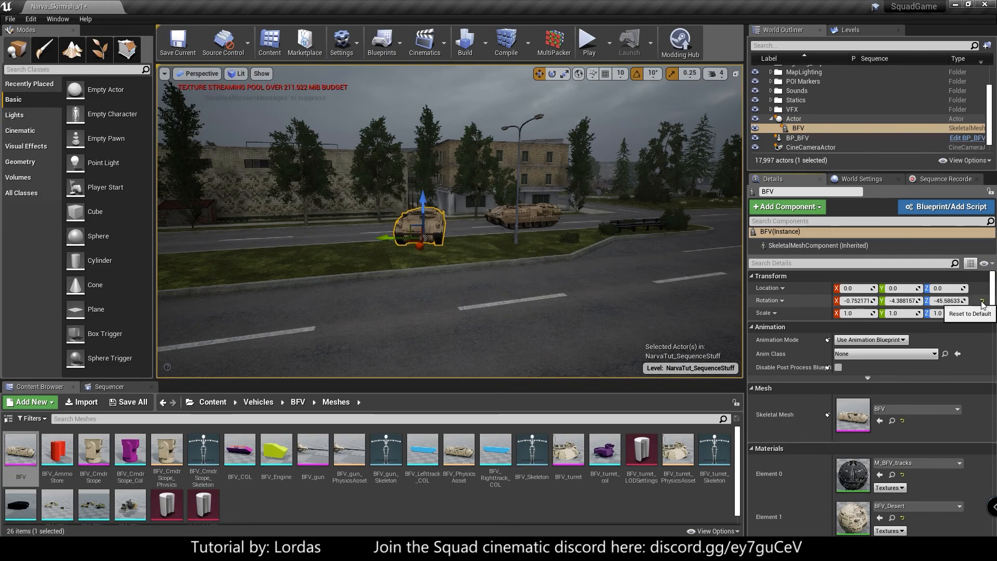
pyautogui.click(981, 301)
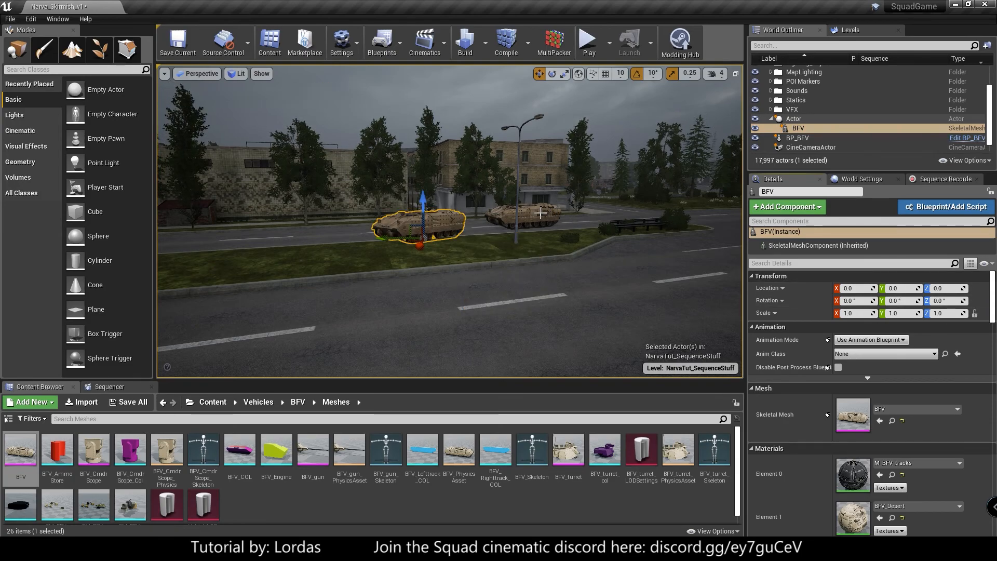
# - Delete the original BP_BFV vehicle from the level, accepting the broken references
pyautogui.click(797, 137)
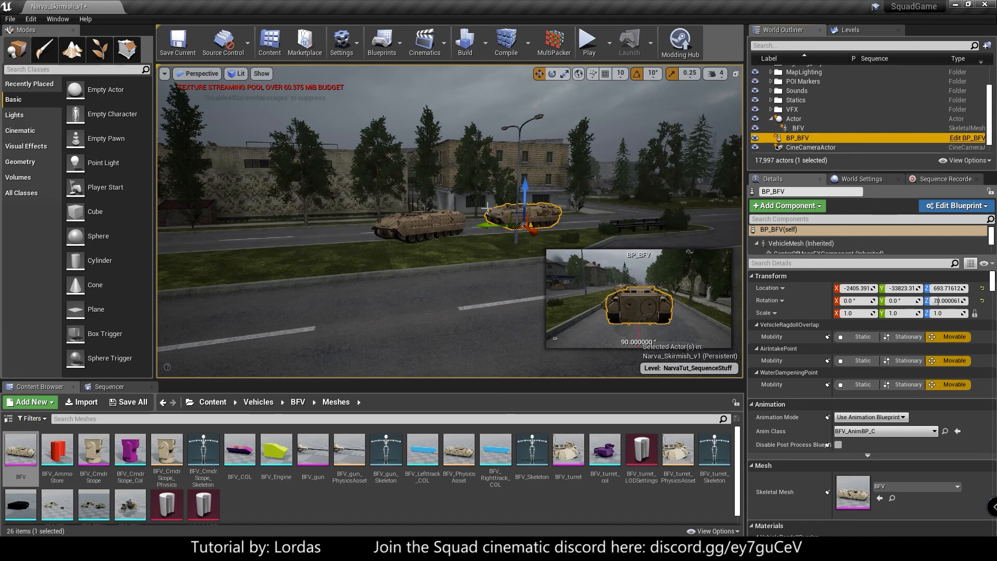
pyautogui.press('Delete')
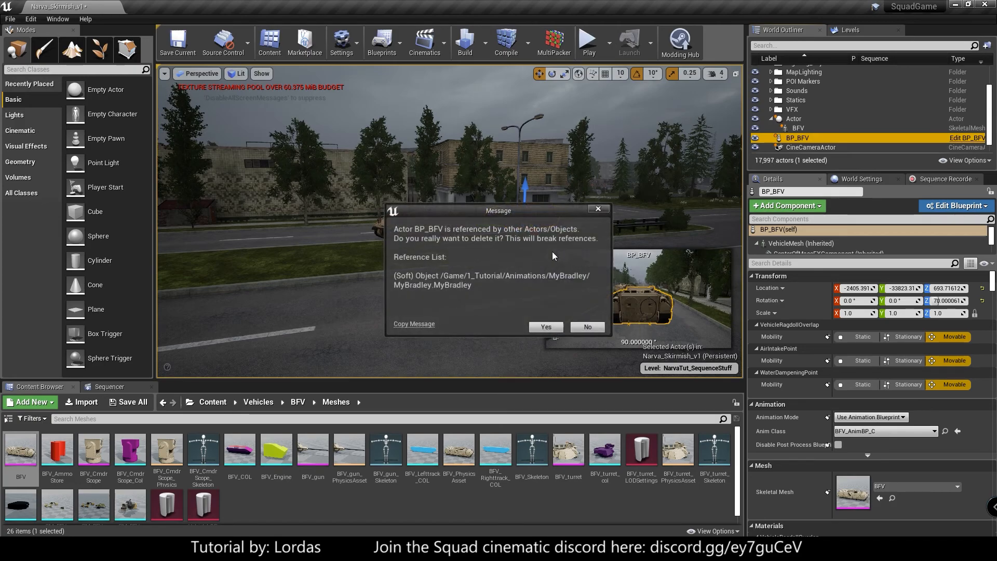
pyautogui.click(539, 328)
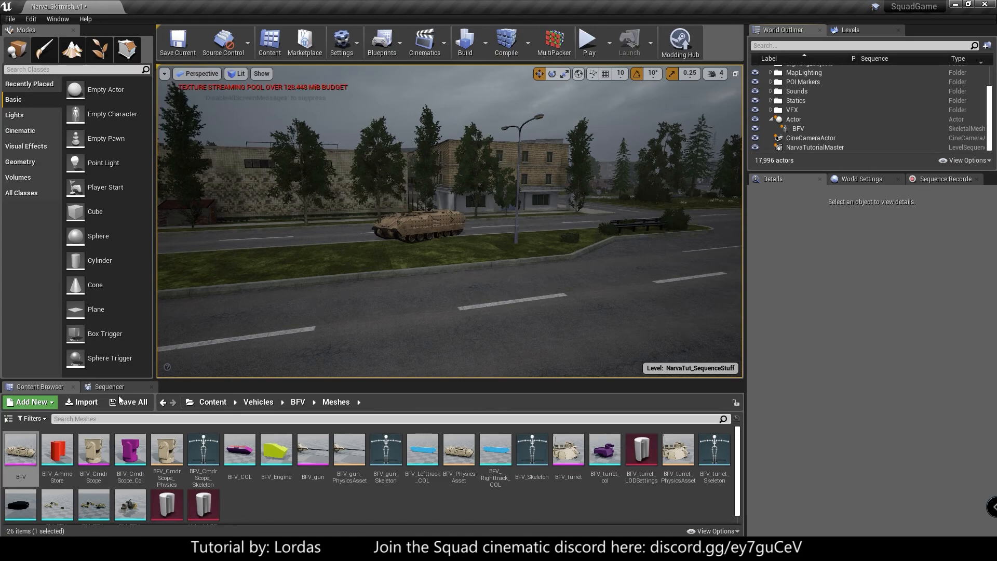
# - Lower the viewport camera speed to 2 and scrub the sequence around frame 117 to inspect the moving BFV mesh up close
pyautogui.click(96, 390)
pyautogui.moveTo(484, 414)
pyautogui.mouseDown()
pyautogui.moveTo(359, 415)
pyautogui.moveTo(592, 425)
pyautogui.moveTo(467, 430)
pyautogui.moveTo(483, 422)
pyautogui.mouseUp()
pyautogui.moveTo(483, 259); pyautogui.dragTo(572, 233, button='right')
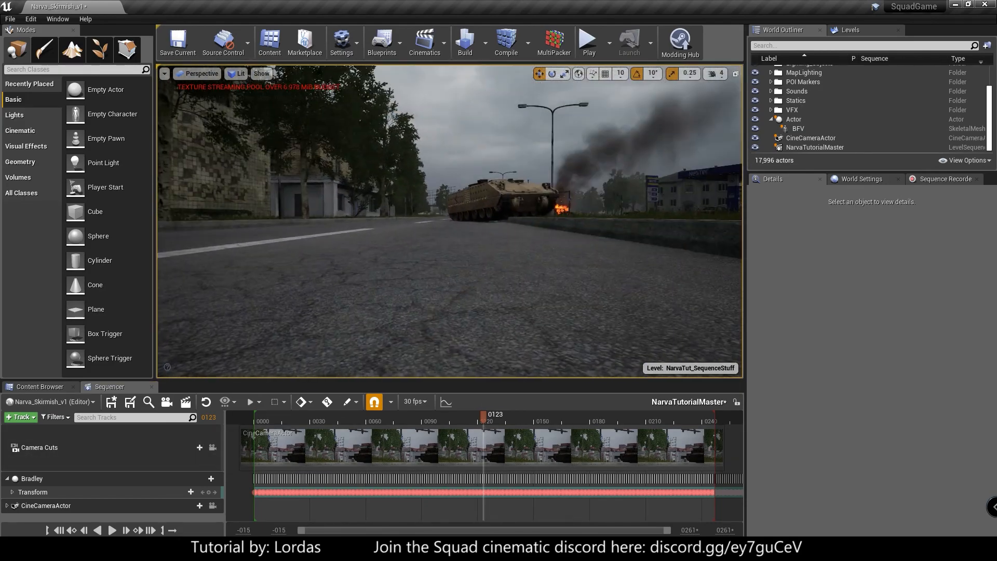
pyautogui.click(715, 73)
pyautogui.moveTo(612, 171); pyautogui.dragTo(498, 182, button='right')
pyautogui.moveTo(457, 285); pyautogui.dragTo(452, 291, button='right')
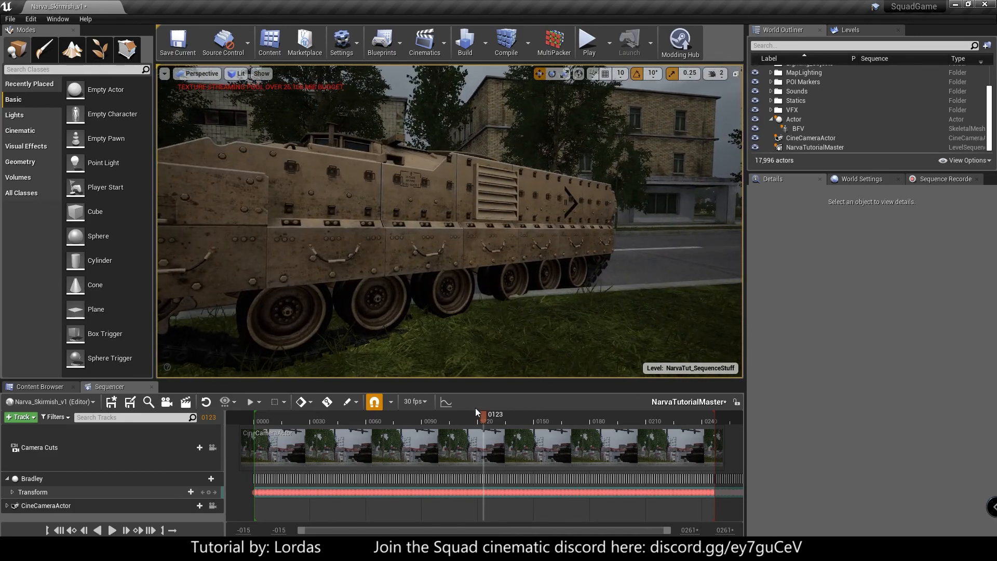
pyautogui.moveTo(483, 415); pyautogui.dragTo(472, 414)
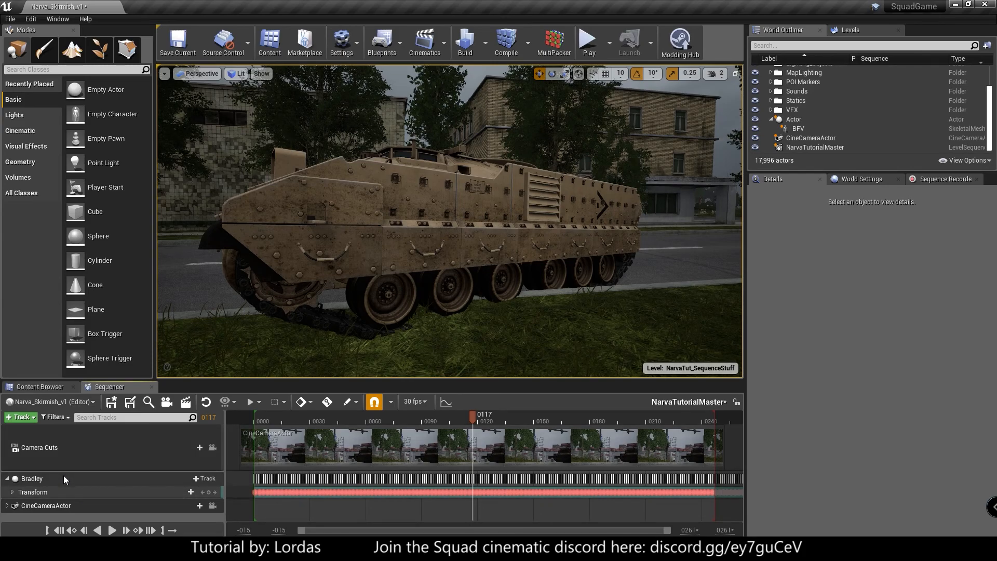
# - Add the BFV mesh to the sequence and give it the Tut_BradleyAnim animation starting at frame 0
pyautogui.moveTo(797, 129); pyautogui.dragTo(46, 479)
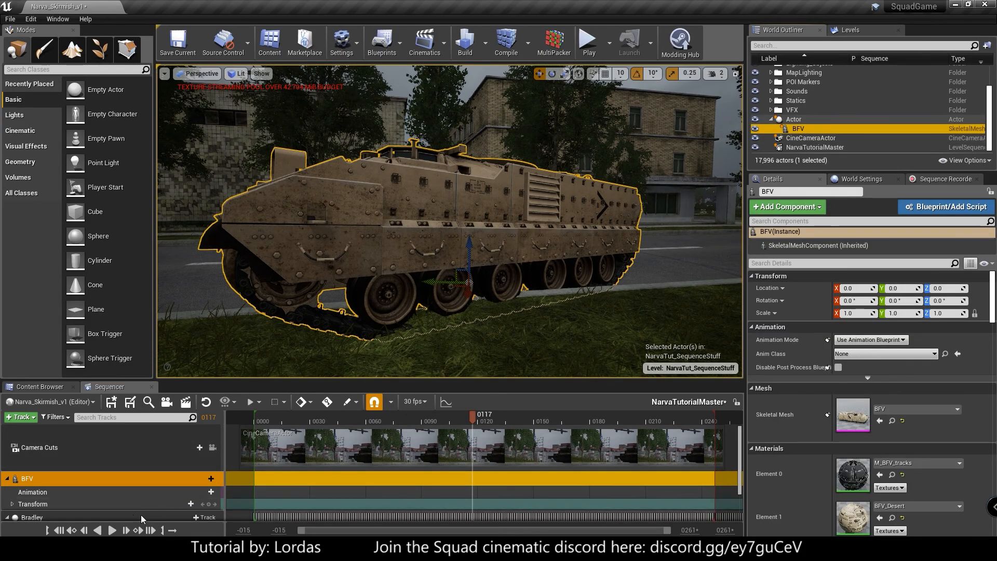
pyautogui.click(60, 530)
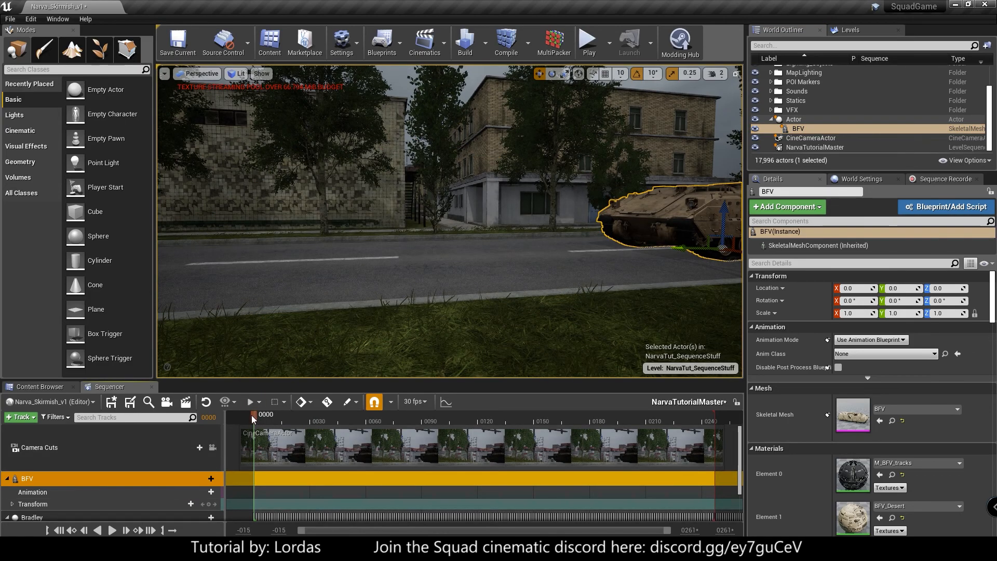
pyautogui.click(200, 479)
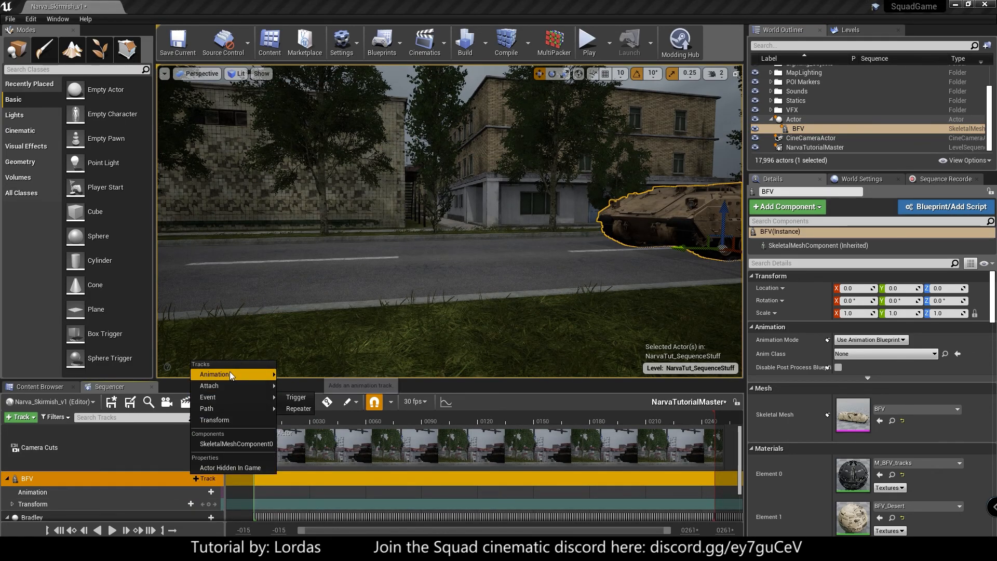
pyautogui.moveTo(229, 374)
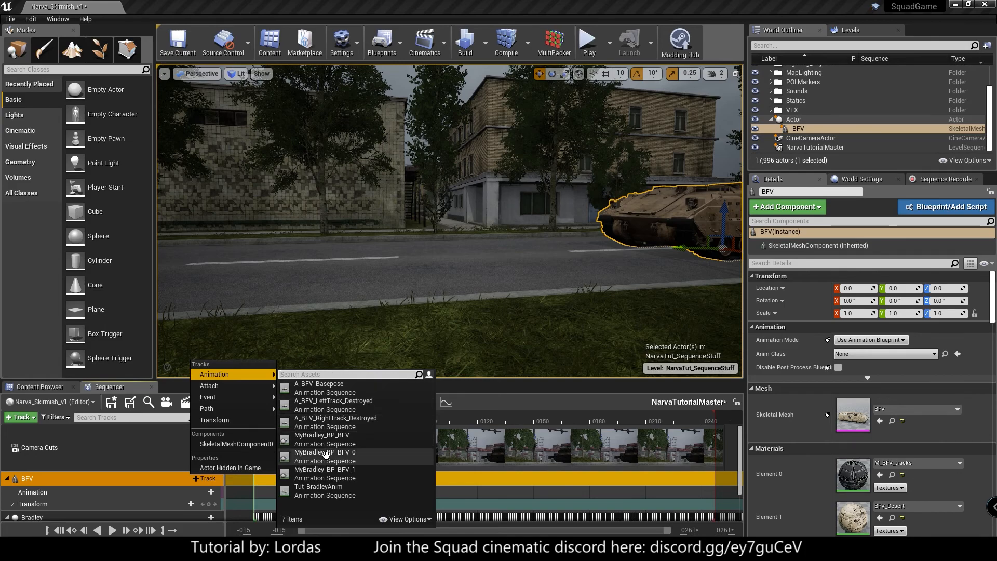
pyautogui.click(329, 490)
# - Scrub the sequence to frame 117 and inspect the animated BFV's wheels and tracks up close
pyautogui.click(313, 417)
pyautogui.moveTo(315, 418); pyautogui.dragTo(473, 456)
pyautogui.moveTo(450, 221); pyautogui.dragTo(226, 221, button='right')
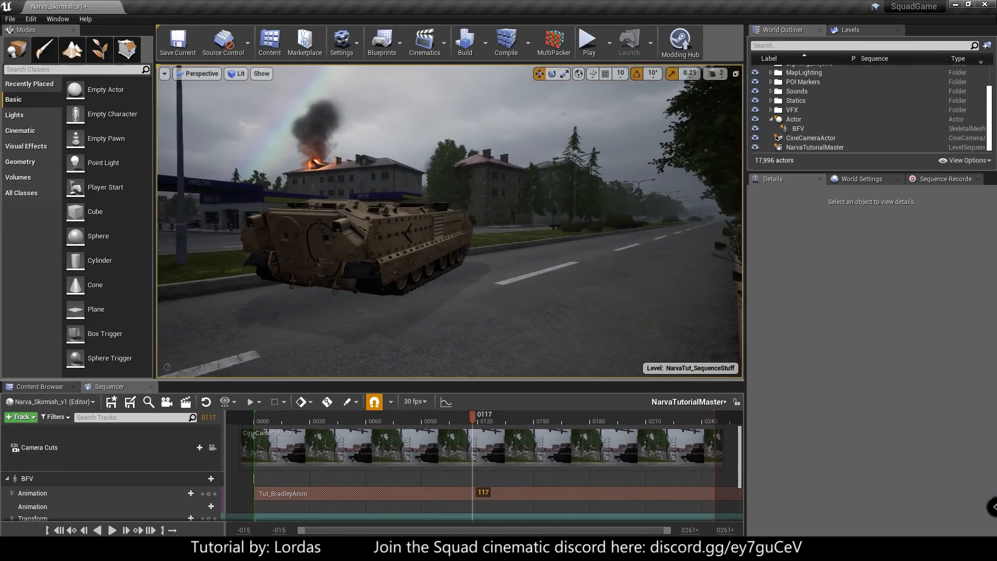
pyautogui.moveTo(329, 229); pyautogui.dragTo(478, 291, button='right')
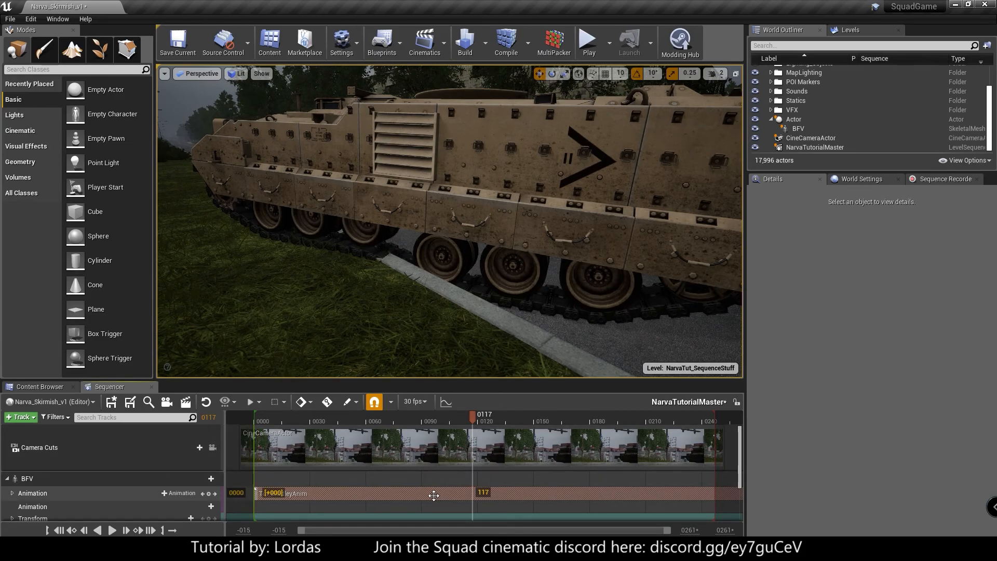
# - Shift the Tut_BradleyAnim clip about 8 frames earlier and check the BFV's motion around frame 103
pyautogui.moveTo(431, 496); pyautogui.dragTo(416, 495)
pyautogui.moveTo(495, 416); pyautogui.dragTo(447, 434)
pyautogui.moveTo(450, 220); pyautogui.dragTo(524, 234, button='right')
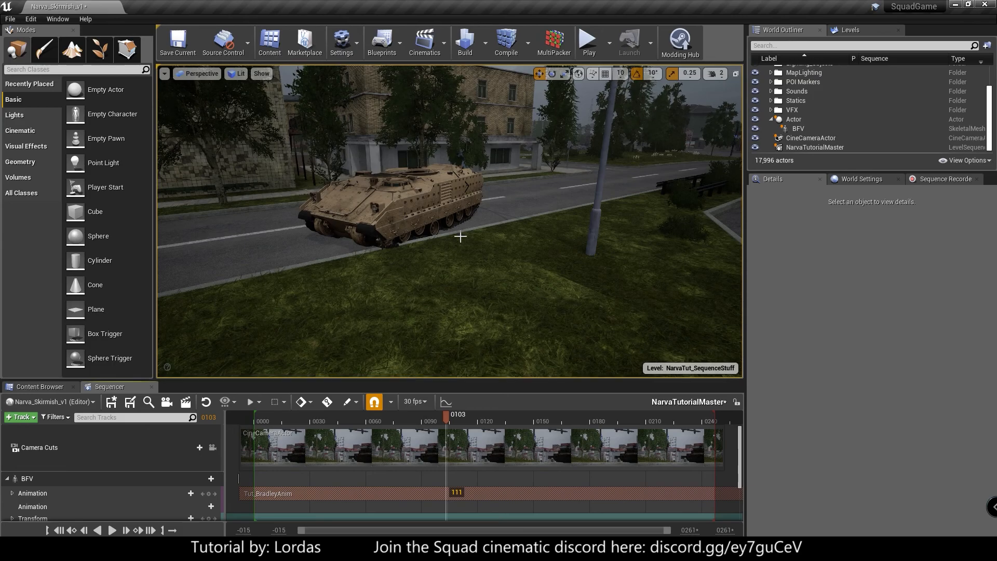
pyautogui.press('w')
pyautogui.moveTo(450, 221)
pyautogui.mouseDown(button='right')
pyautogui.moveTo(448, 206)
pyautogui.moveTo(441, 212)
pyautogui.mouseUp(button='right')
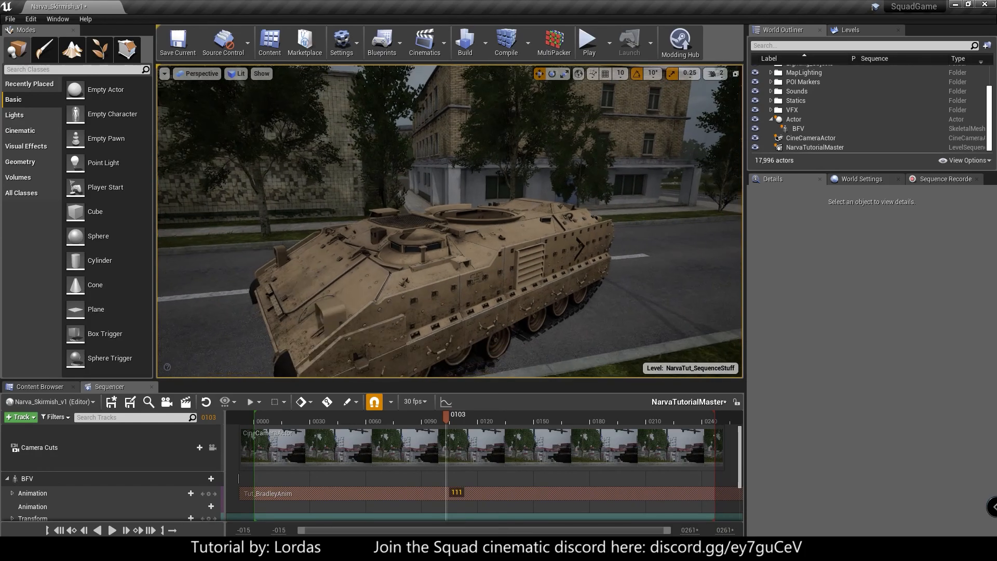
pyautogui.press('s')
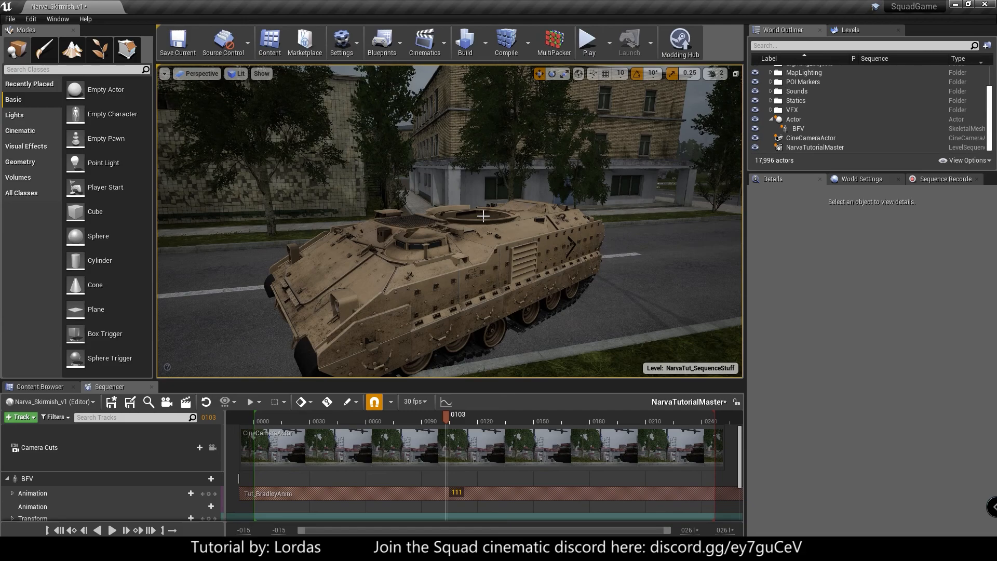
# - Save all modified content, including the recorded animations, the NarvaTutorialMaster sequence and the levels
pyautogui.click(460, 273)
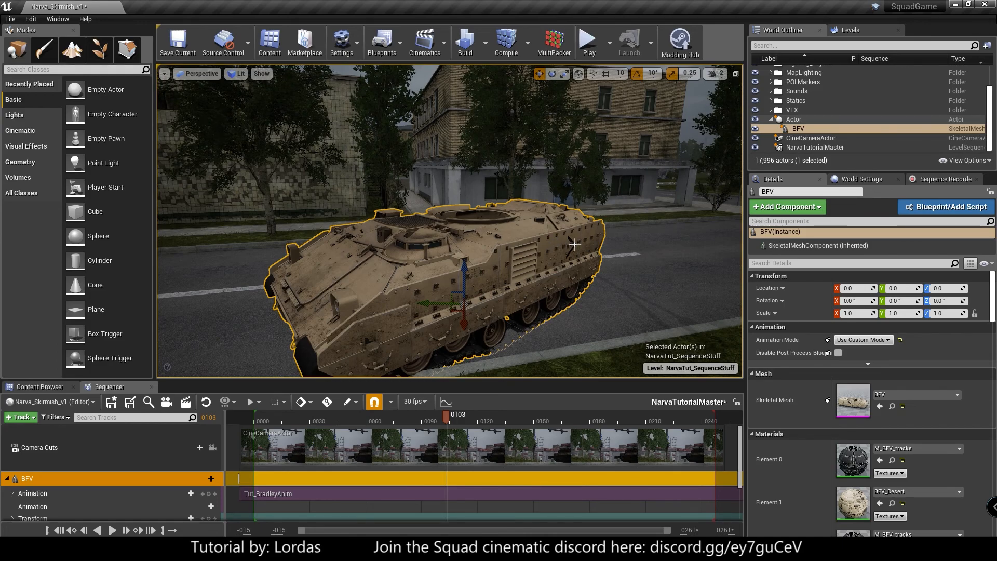
pyautogui.click(57, 389)
pyautogui.click(129, 402)
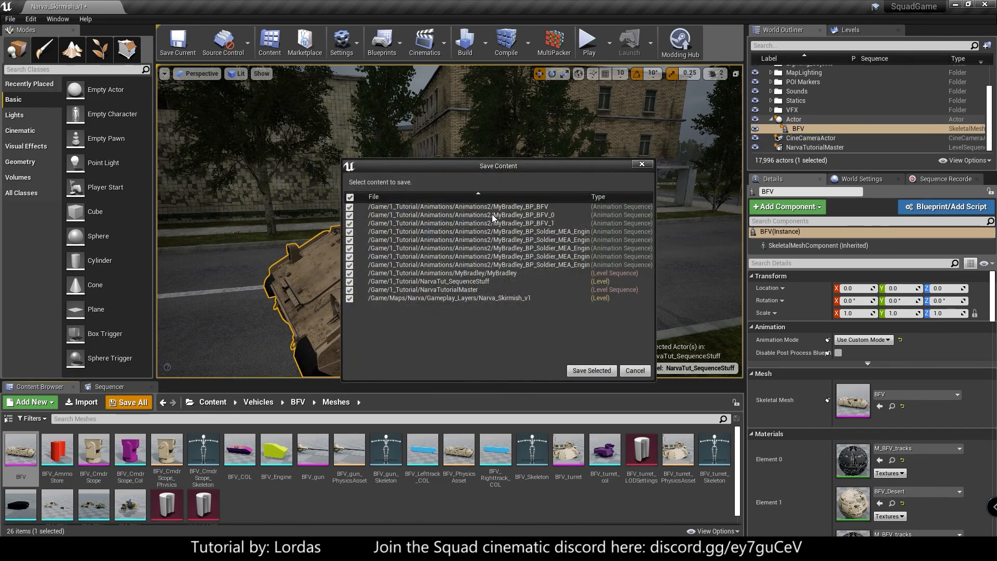
pyautogui.click(590, 369)
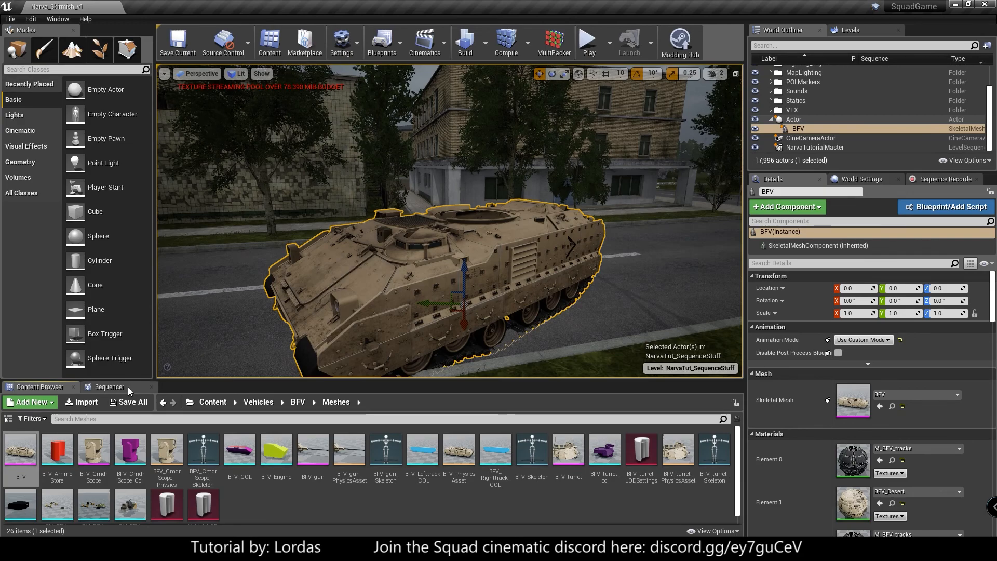
# - Open the NarvaTut_Render level from the 1_Tutorial content folder
pyautogui.click(213, 406)
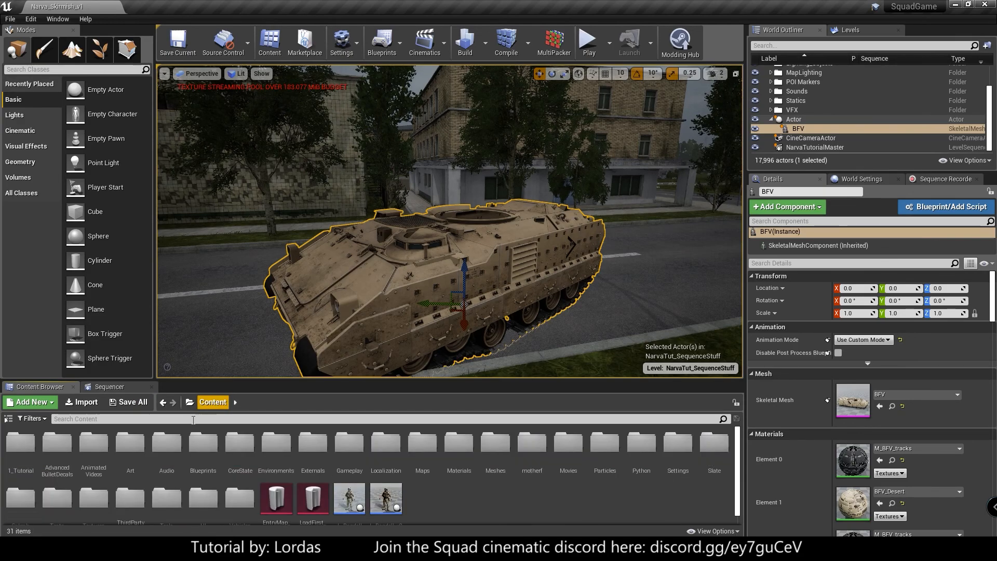
pyautogui.click(34, 447)
pyautogui.doubleClick(34, 447)
pyautogui.click(166, 445)
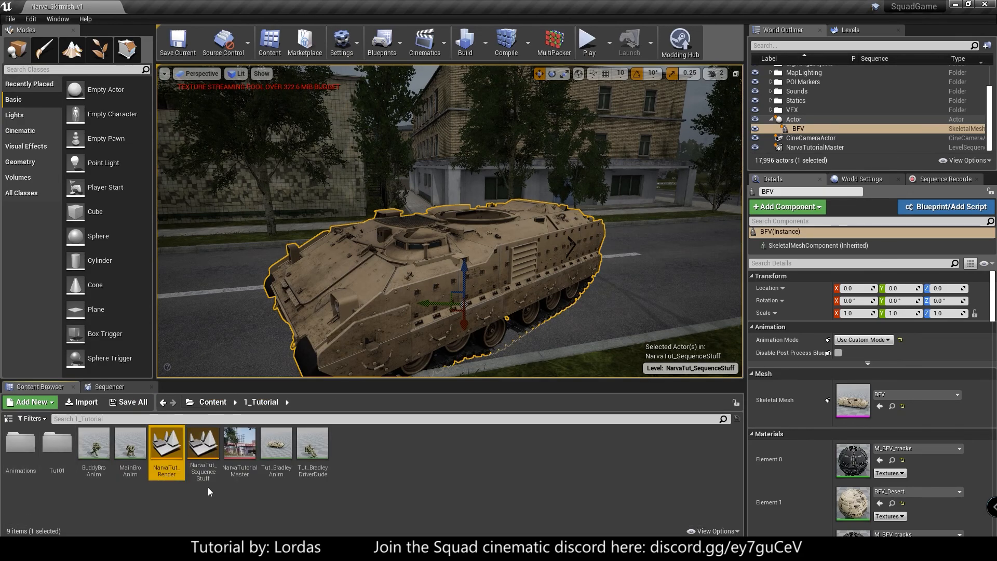
pyautogui.doubleClick(173, 436)
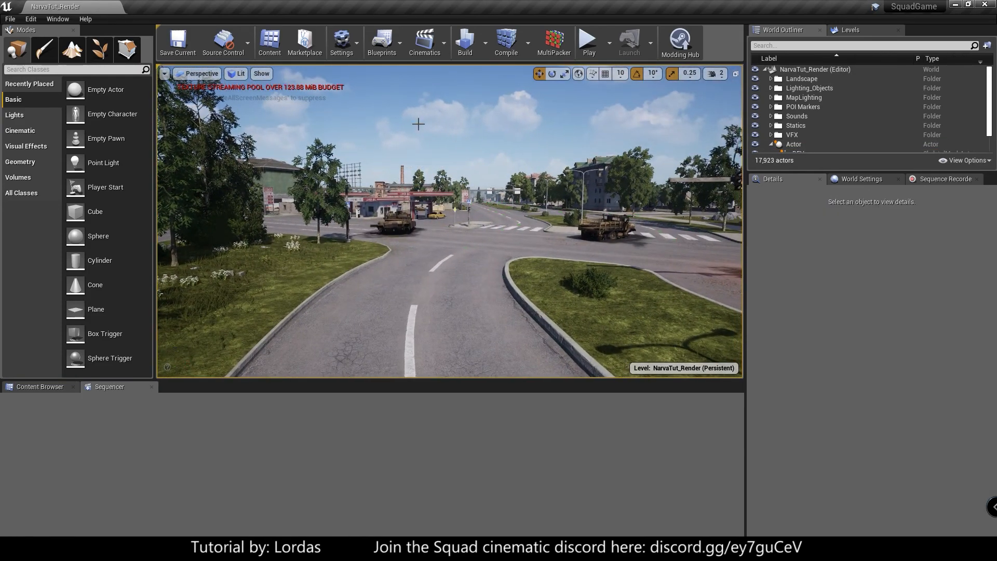
# - Move close to the BFV in the render level and open the NarvaTutorialMaster level sequence
pyautogui.moveTo(419, 124); pyautogui.dragTo(491, 177, button='right')
pyautogui.press('w')
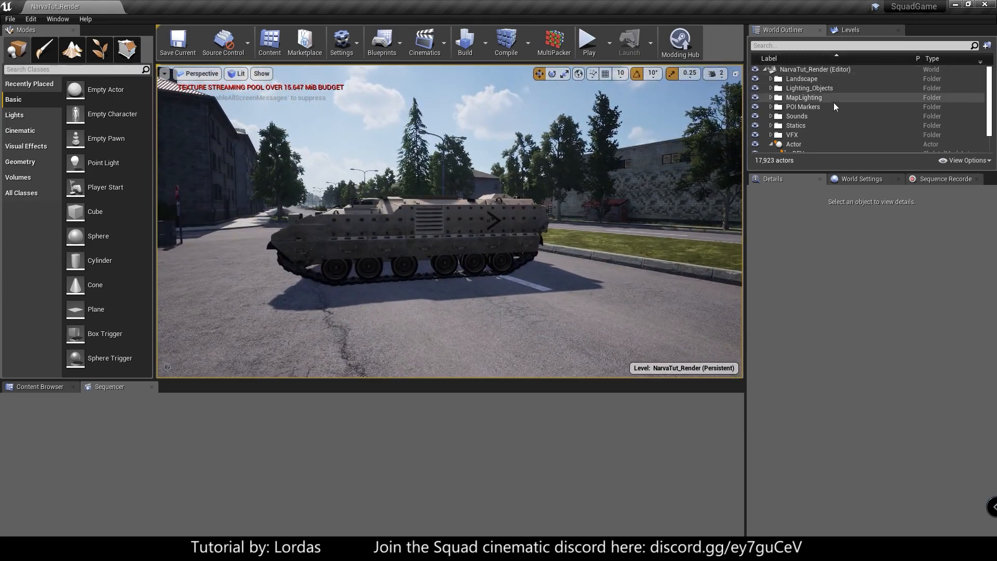
pyautogui.scroll(-2, 815, 128)
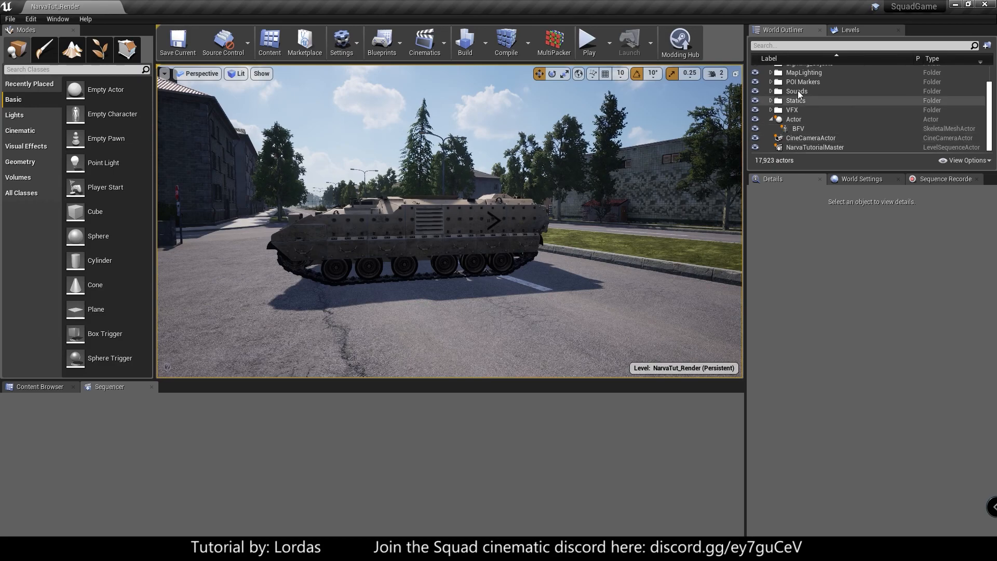
pyautogui.click(796, 148)
pyautogui.click(873, 344)
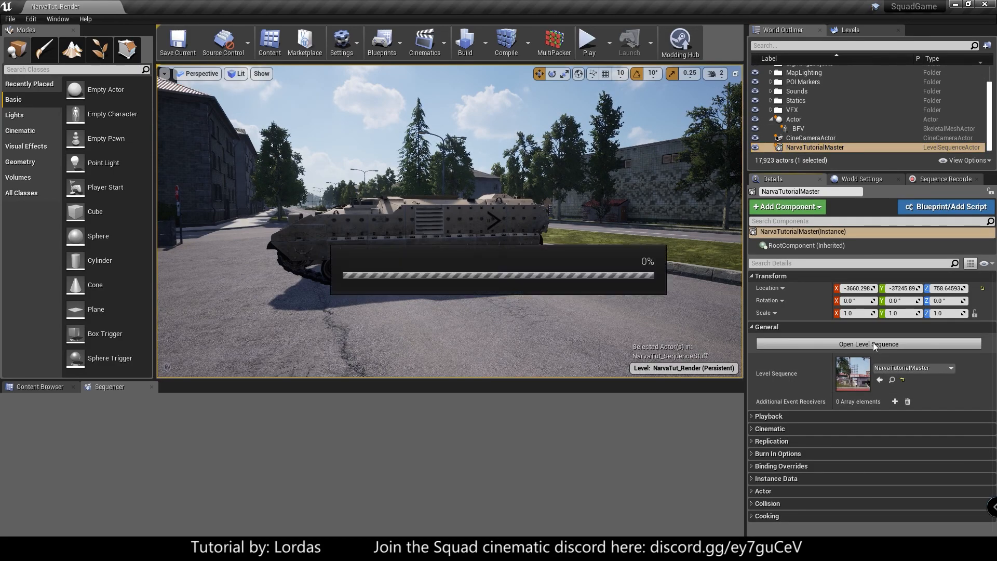
# - Scrub the sequence to frame 137 and inspect the BFV from above in the render level
pyautogui.moveTo(254, 415); pyautogui.dragTo(479, 425)
pyautogui.moveTo(493, 270); pyautogui.dragTo(561, 313, button='right')
pyautogui.press('w')
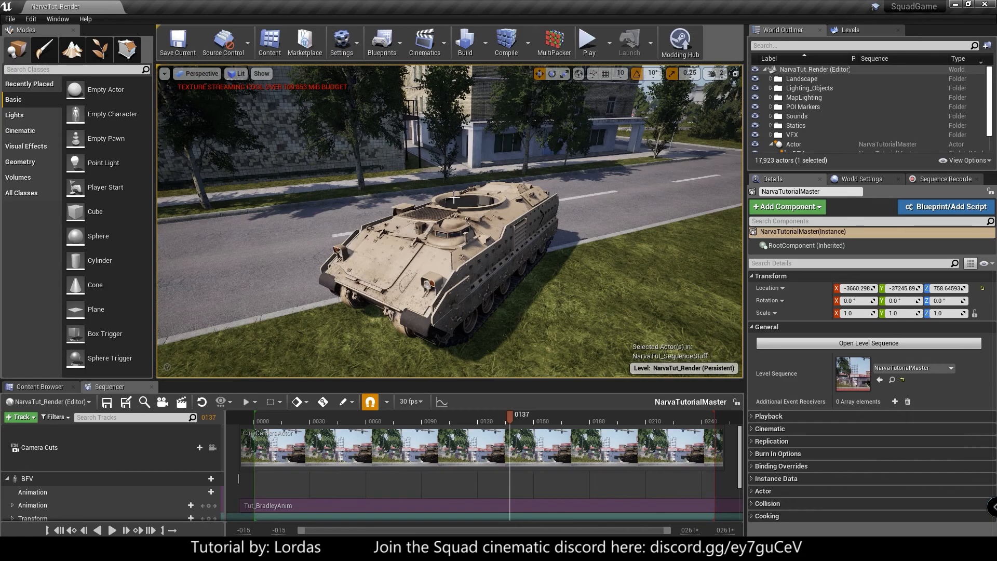
pyautogui.moveTo(369, 191)
pyautogui.mouseDown(button='right')
pyautogui.moveTo(420, 171)
pyautogui.moveTo(371, 167)
pyautogui.moveTo(467, 168)
pyautogui.moveTo(552, 279)
pyautogui.mouseUp(button='right')
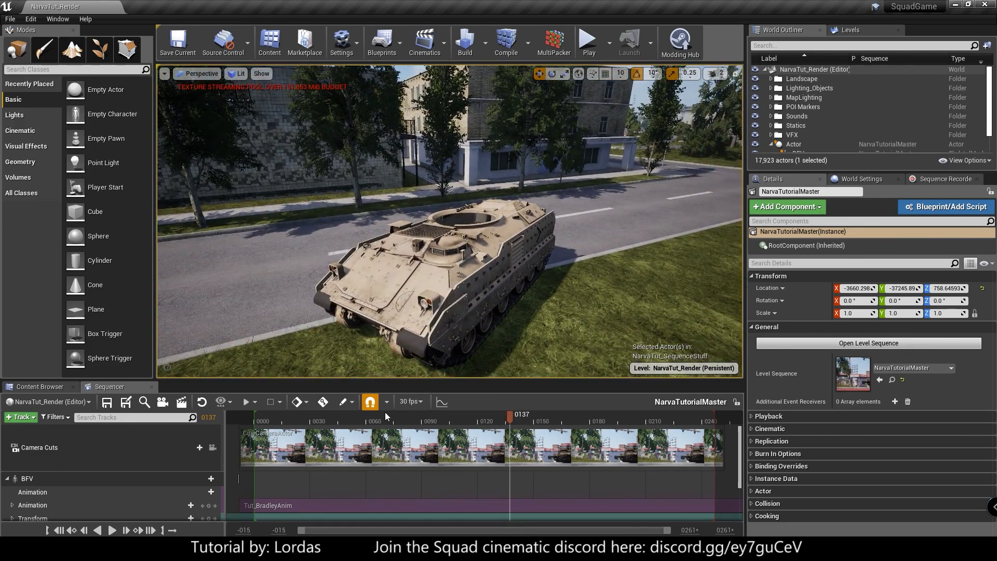
# - Collapse the BFV track in the sequence and browse to the Vehicles/BFV/Meshes content folder
pyautogui.click(8, 479)
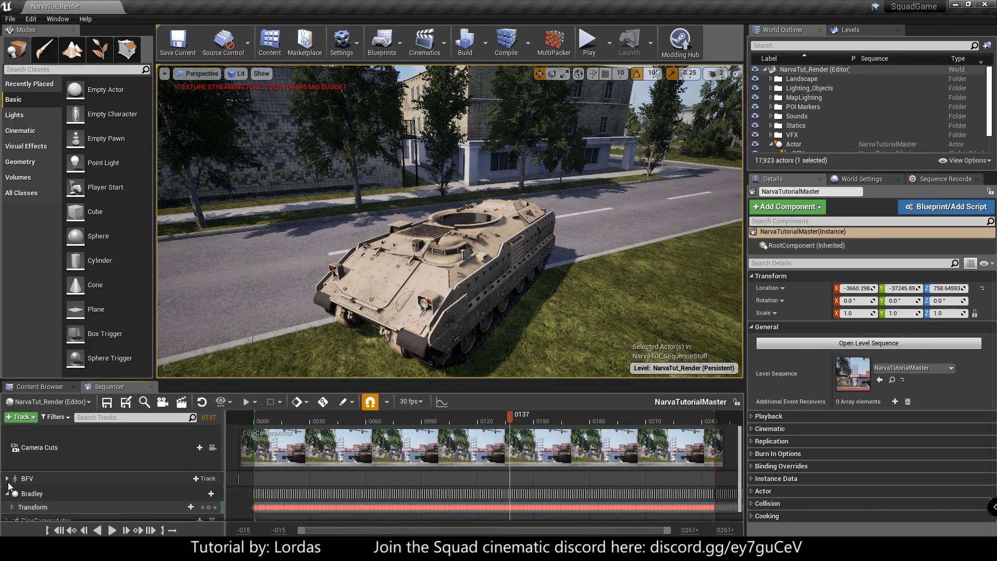
pyautogui.click(36, 390)
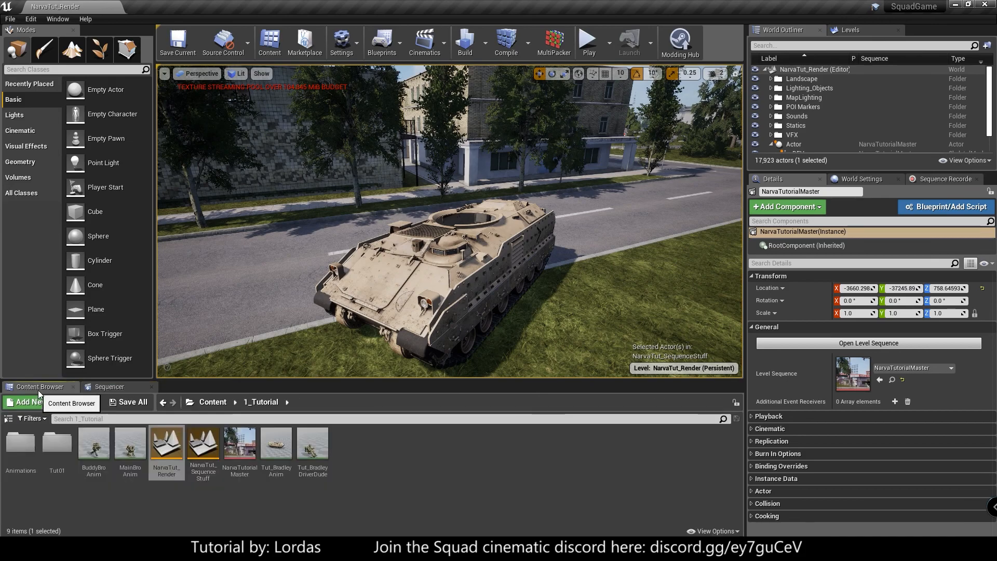
pyautogui.scroll(-2, 842, 109)
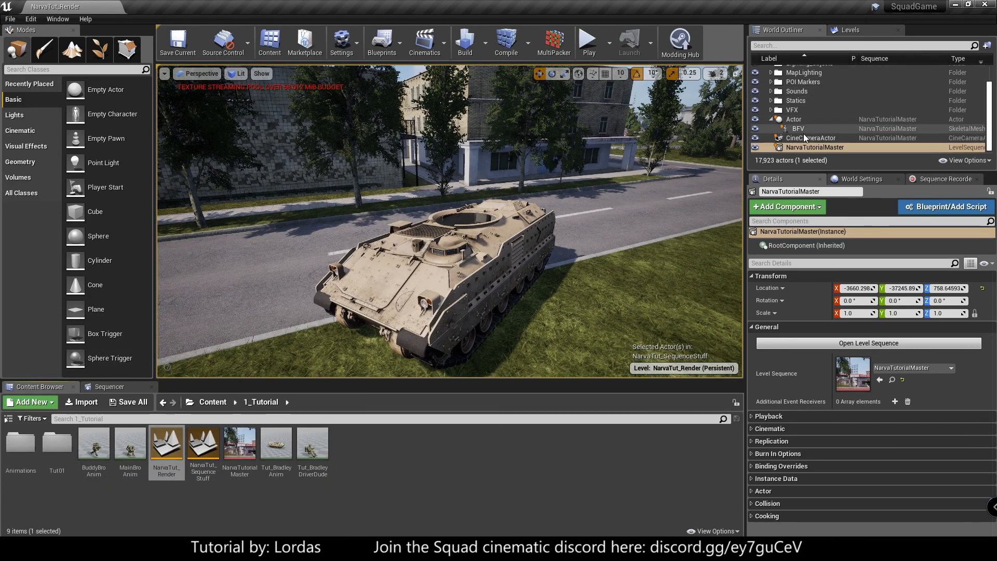
pyautogui.click(204, 406)
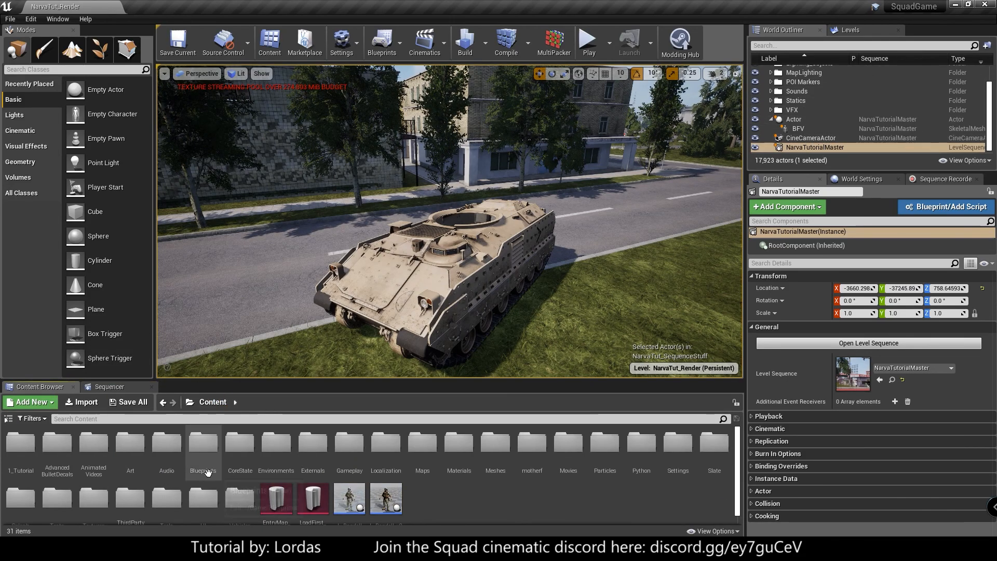
pyautogui.doubleClick(167, 491)
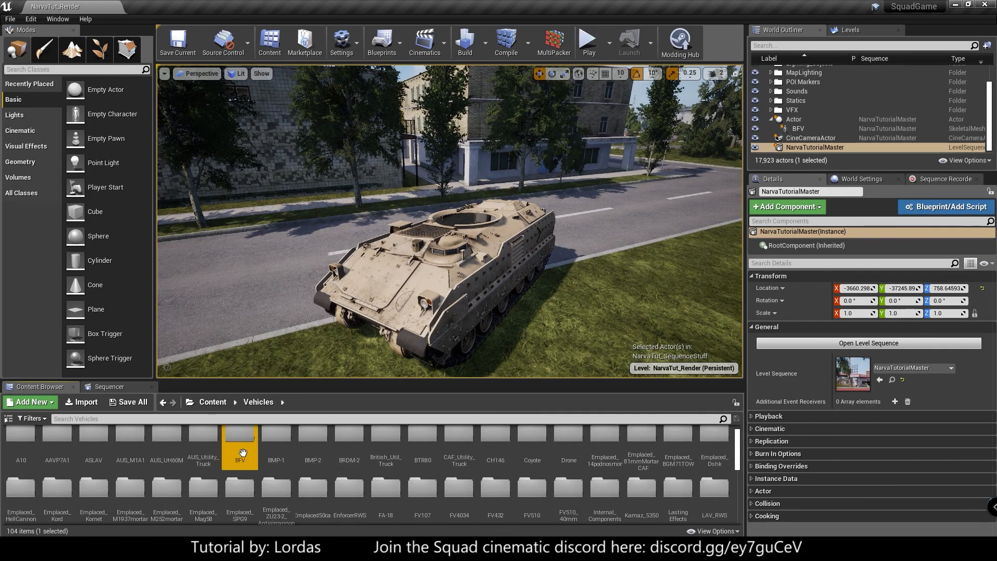
pyautogui.doubleClick(240, 442)
pyautogui.doubleClick(91, 440)
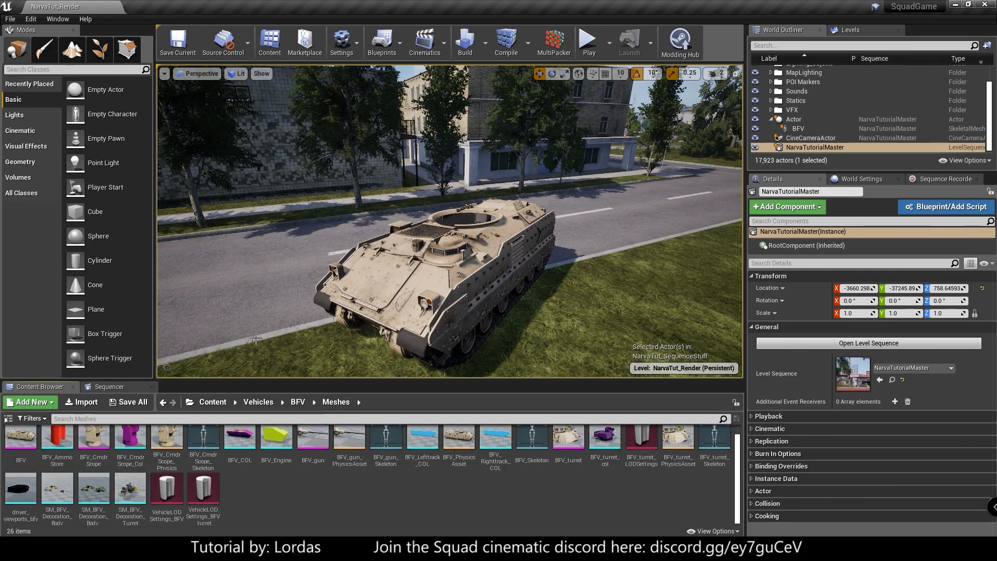
# - Place the BFV_turret, BFV_gun and SM_BFV_Decoration_Body meshes around the vehicle, accepting placement outside the level bounds
pyautogui.scroll(1, 312, 447)
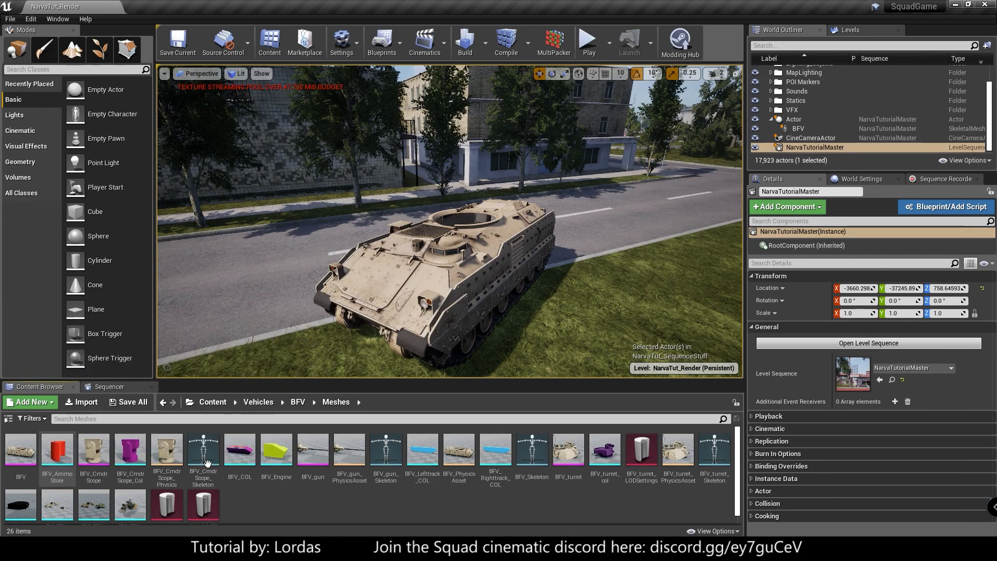
pyautogui.moveTo(563, 449); pyautogui.dragTo(587, 316)
pyautogui.moveTo(313, 450); pyautogui.dragTo(538, 334)
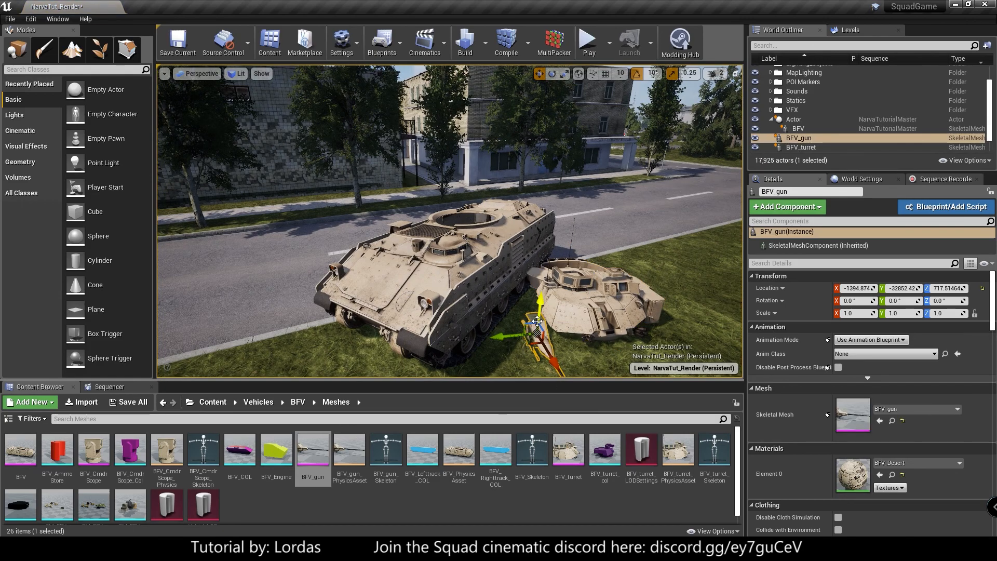
pyautogui.click(88, 447)
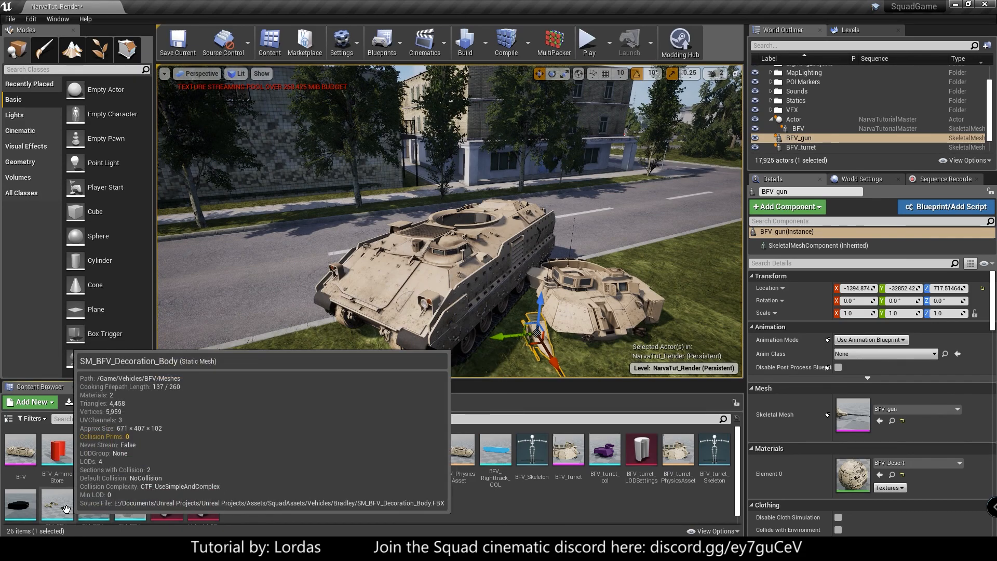
pyautogui.moveTo(66, 508); pyautogui.dragTo(291, 283)
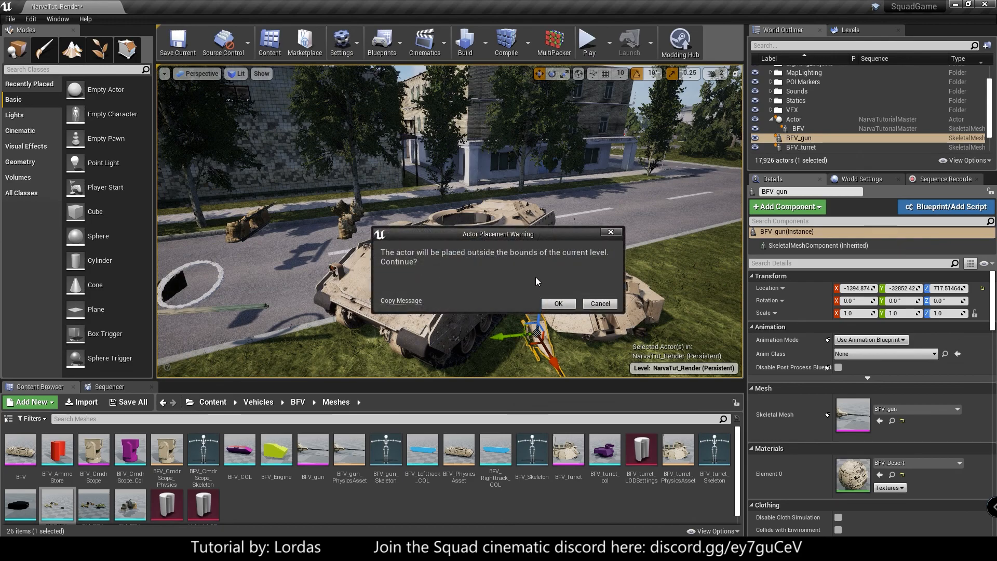
pyautogui.click(556, 303)
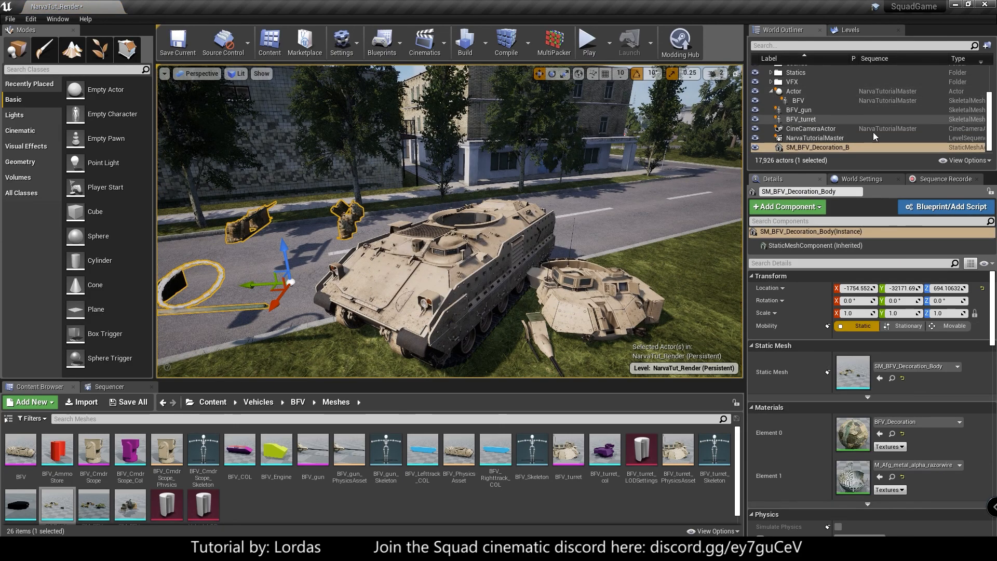
# - Show each actor's level in the World Outliner and select only the BFV_turret
pyautogui.click(967, 60)
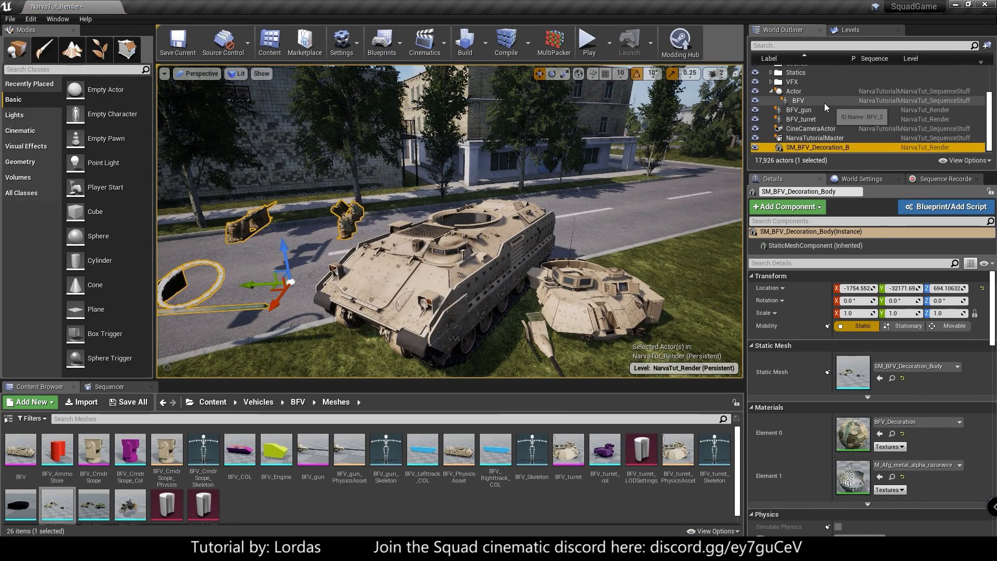
pyautogui.click(821, 110)
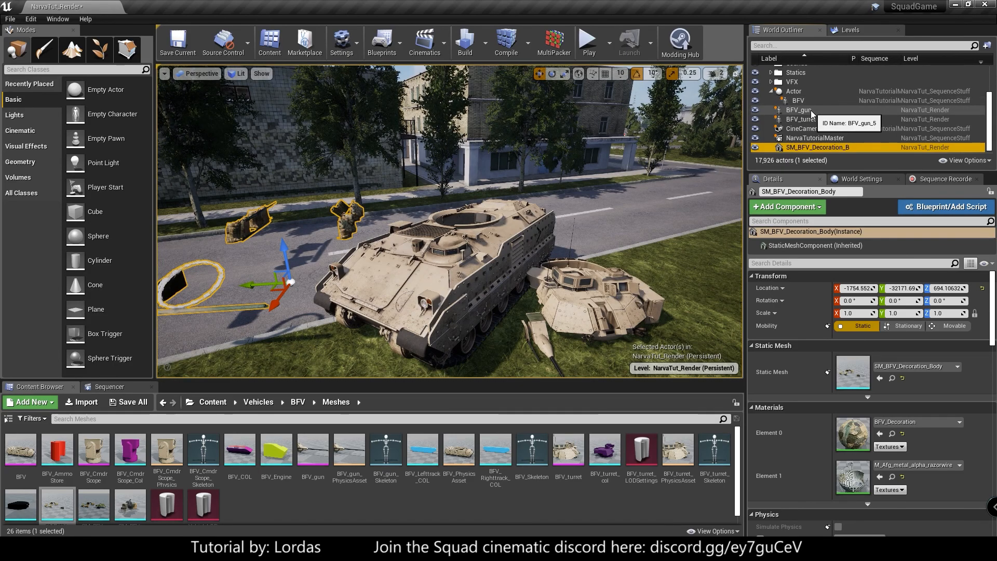
pyautogui.click(811, 120)
pyautogui.keyDown('ctrl'); pyautogui.click(818, 147); pyautogui.keyUp('ctrl')
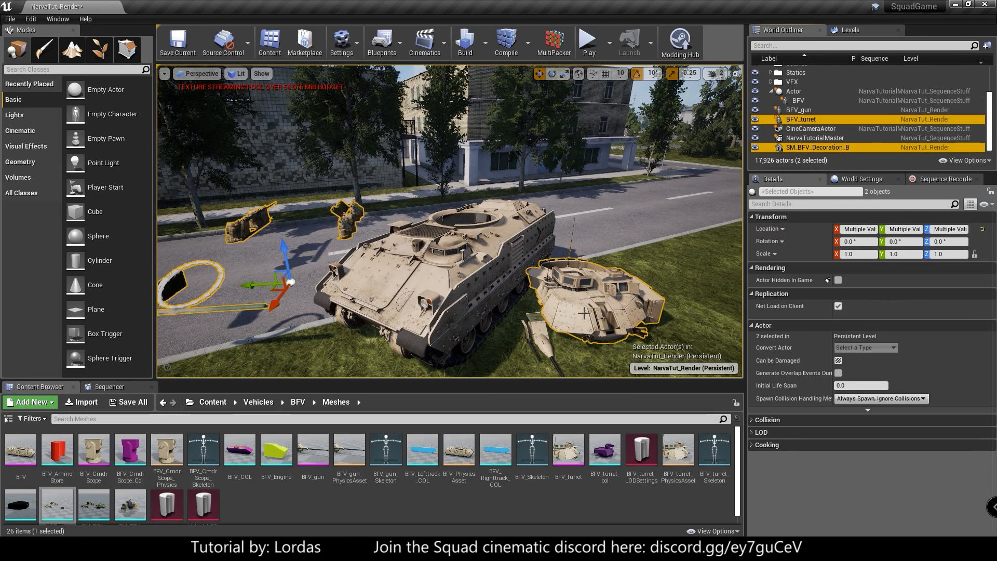
pyautogui.click(827, 119)
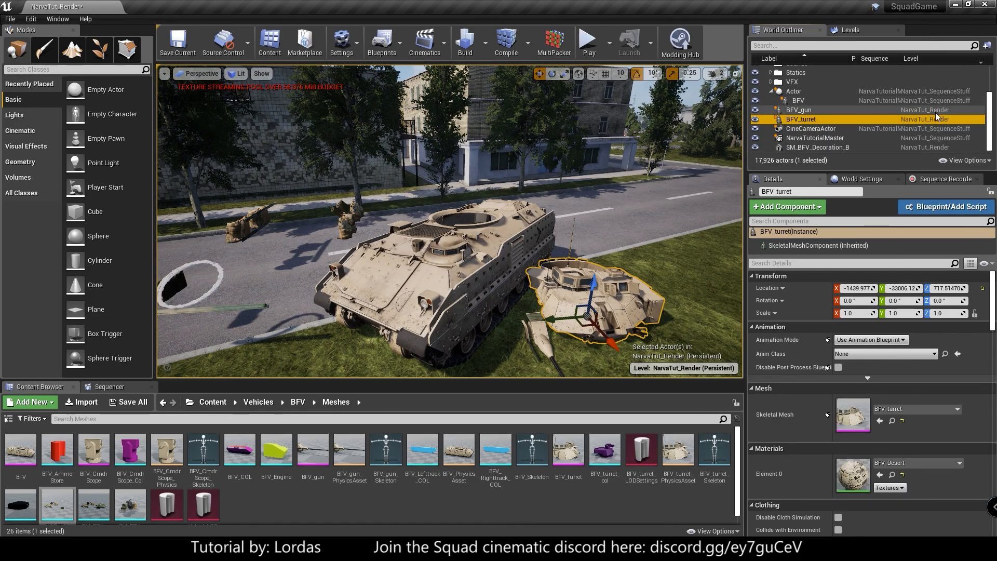
# - Make NarvaTut_SequenceStuff the current level
pyautogui.click(860, 36)
pyautogui.click(784, 106)
pyautogui.doubleClick(847, 105)
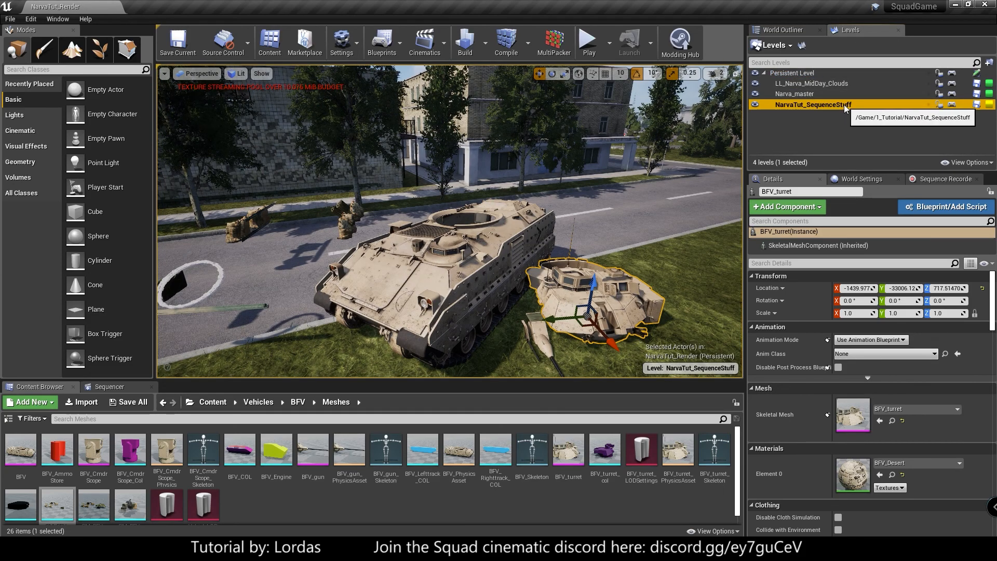
# - Move the BFV_gun, BFV_turret and SM_BFV_Decoration_Body actors together into the current NarvaTut_SequenceStuff level
pyautogui.click(787, 30)
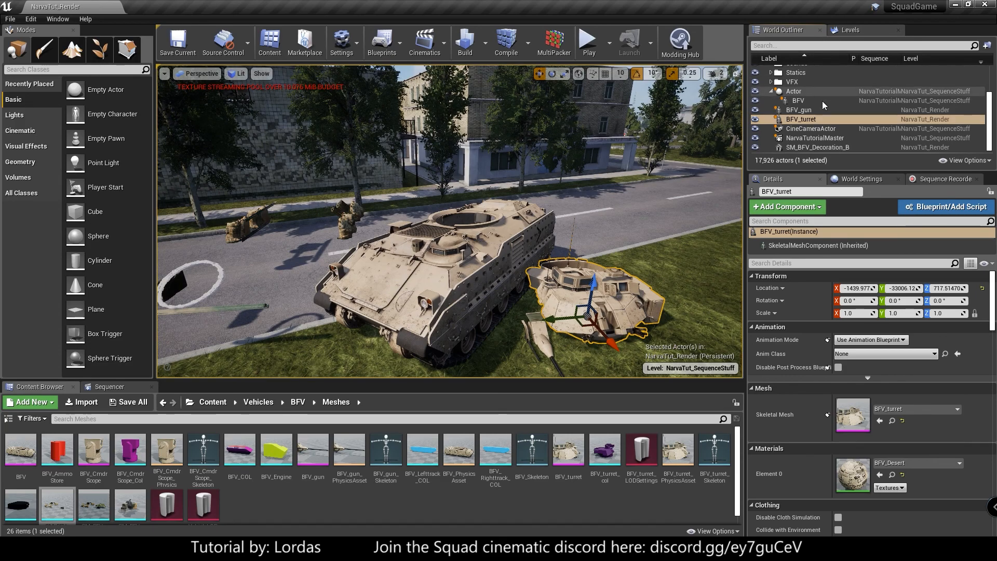
pyautogui.click(798, 110)
pyautogui.keyDown('ctrl'); pyautogui.click(800, 120); pyautogui.keyUp('ctrl')
pyautogui.keyDown('ctrl'); pyautogui.click(818, 148); pyautogui.keyUp('ctrl')
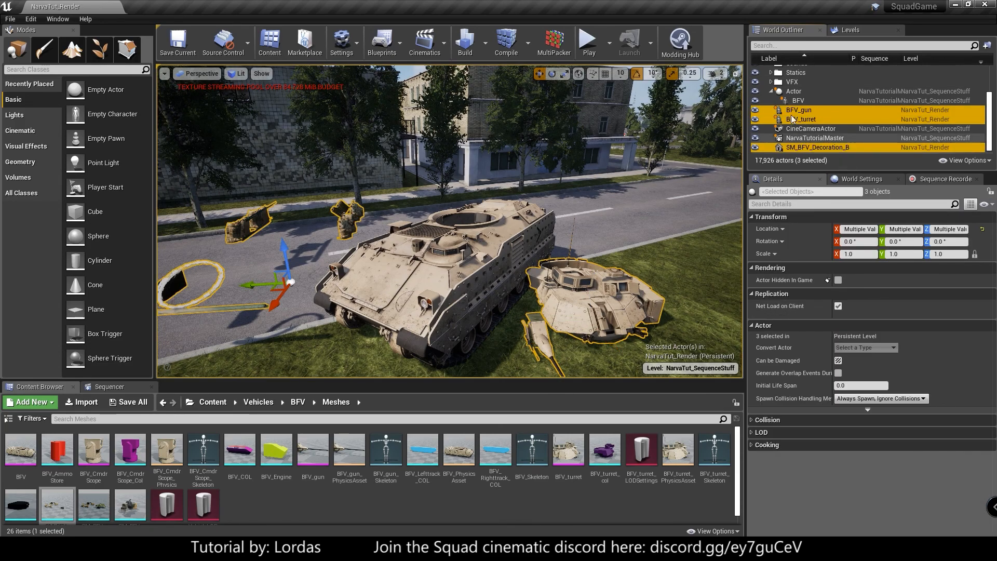
pyautogui.rightClick(807, 110)
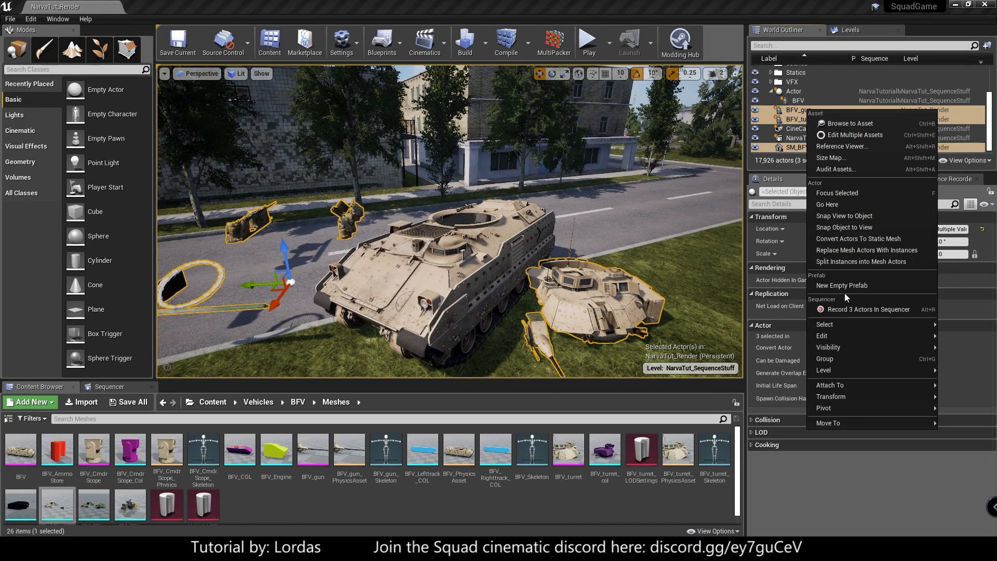
pyautogui.moveTo(832, 370)
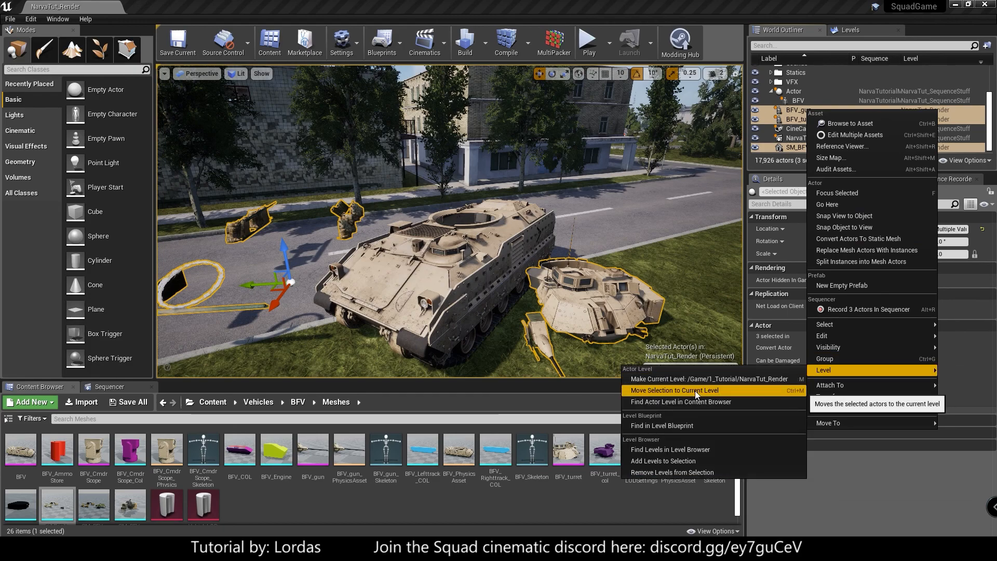
pyautogui.click(709, 390)
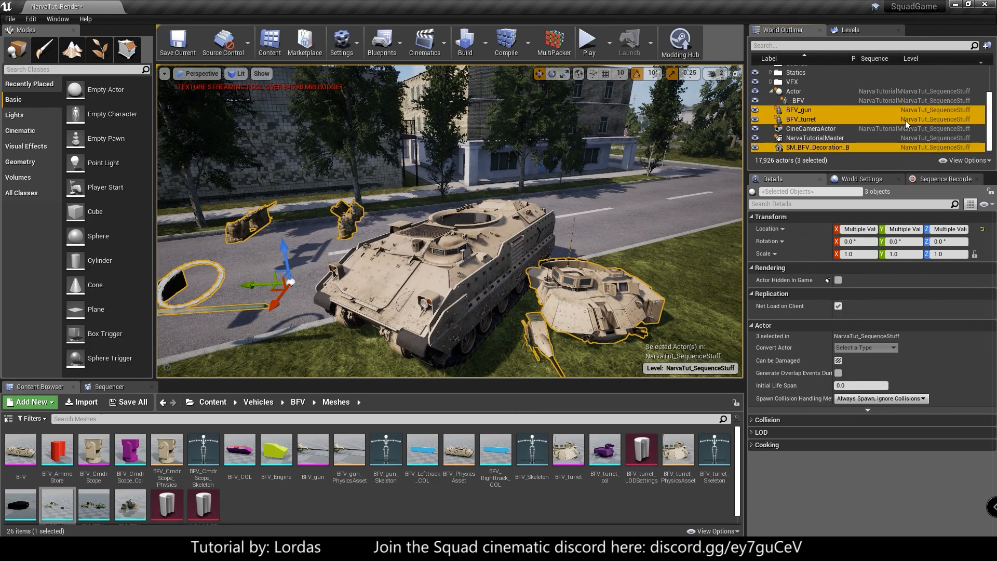
pyautogui.click(846, 29)
pyautogui.click(784, 27)
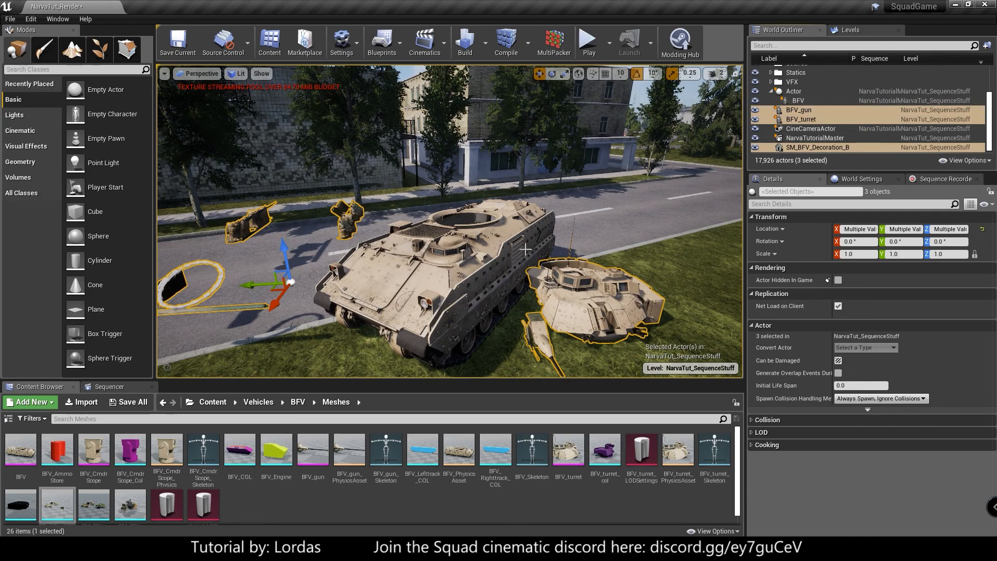
# - Attach BFV_turret to the BFV at bone_turret and reset its location and rotation to zero
pyautogui.click(820, 119)
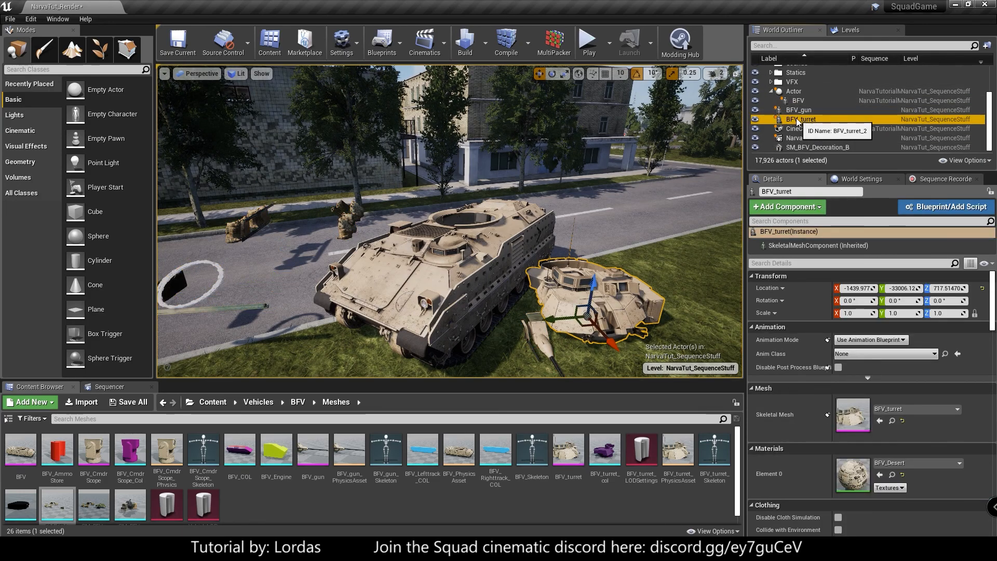
pyautogui.moveTo(800, 122); pyautogui.dragTo(798, 103)
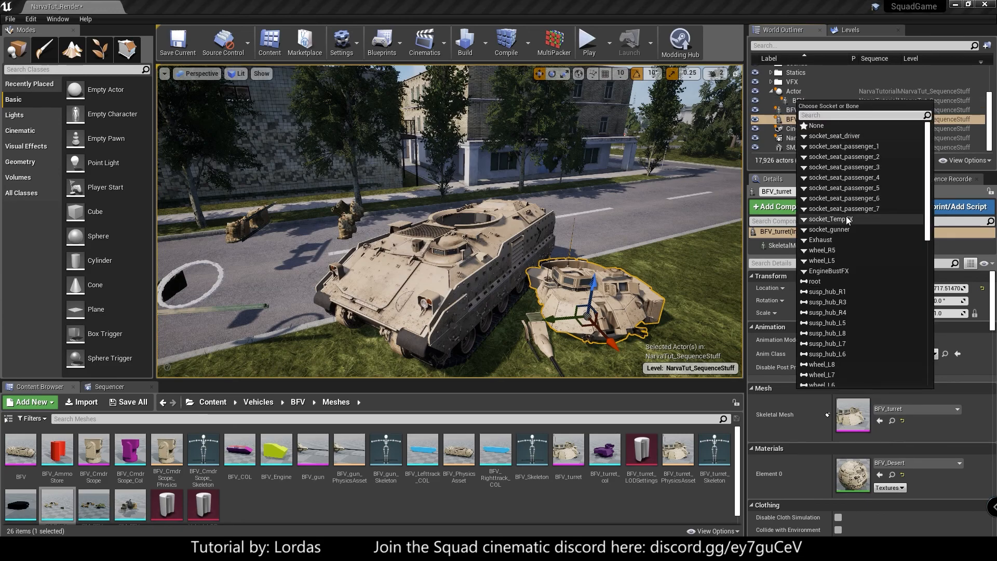
pyautogui.scroll(-5, 854, 263)
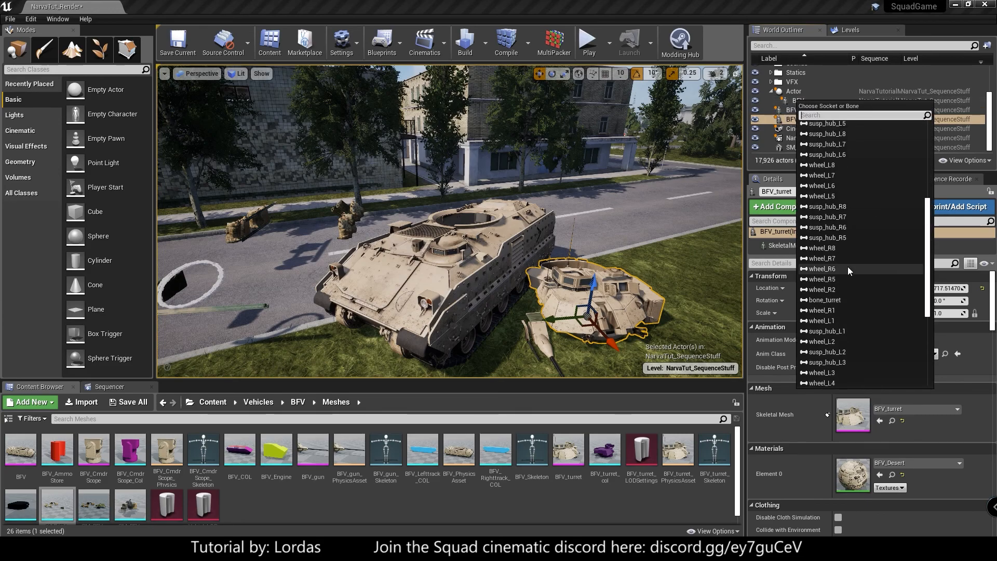
pyautogui.click(832, 302)
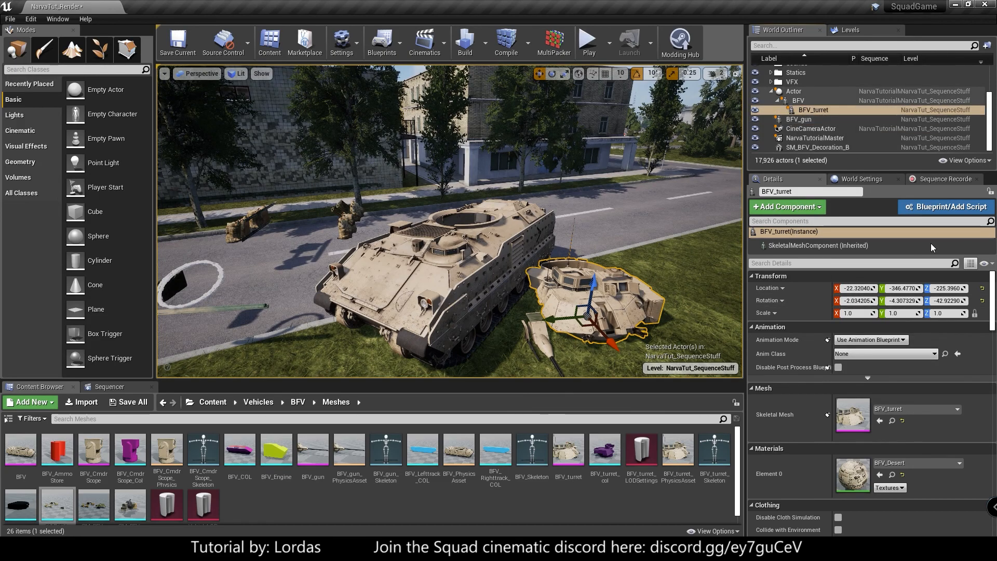
pyautogui.click(982, 288)
pyautogui.click(983, 300)
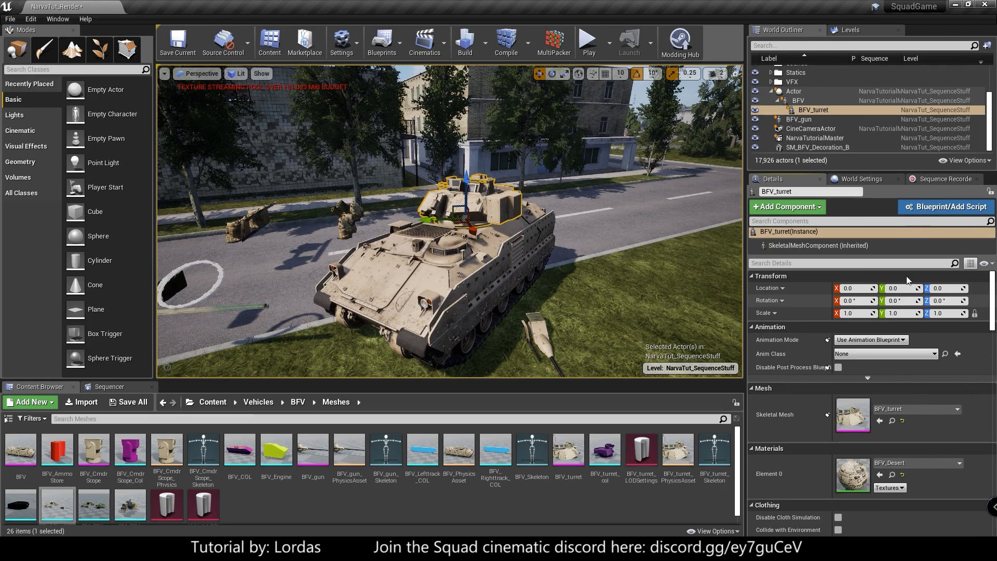
# - Attach BFV_gun to BFV_turret at Bone_gun_attach, reset its location and rotation to zero, and deselect it
pyautogui.click(800, 119)
pyautogui.moveTo(800, 120); pyautogui.dragTo(826, 110)
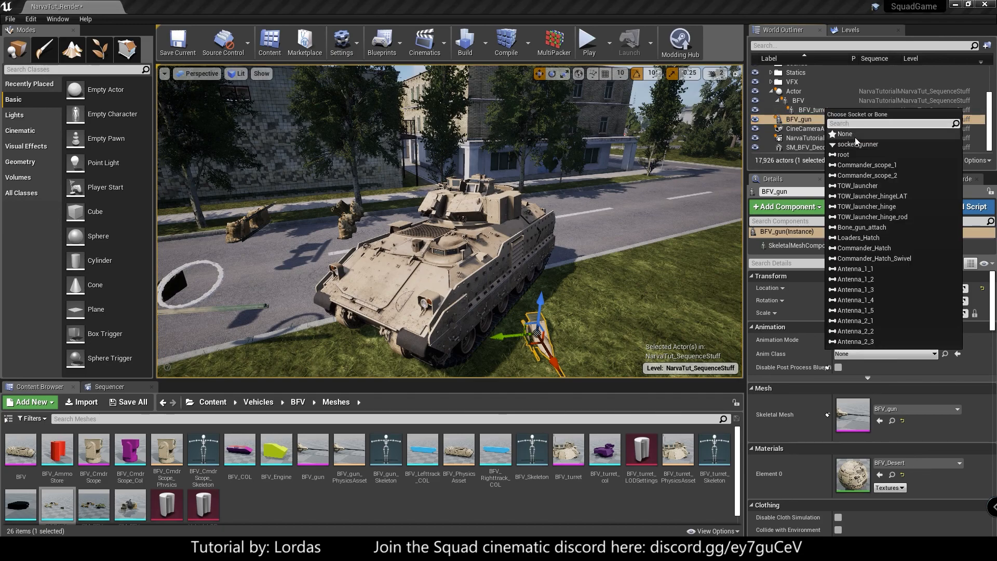
pyautogui.click(871, 227)
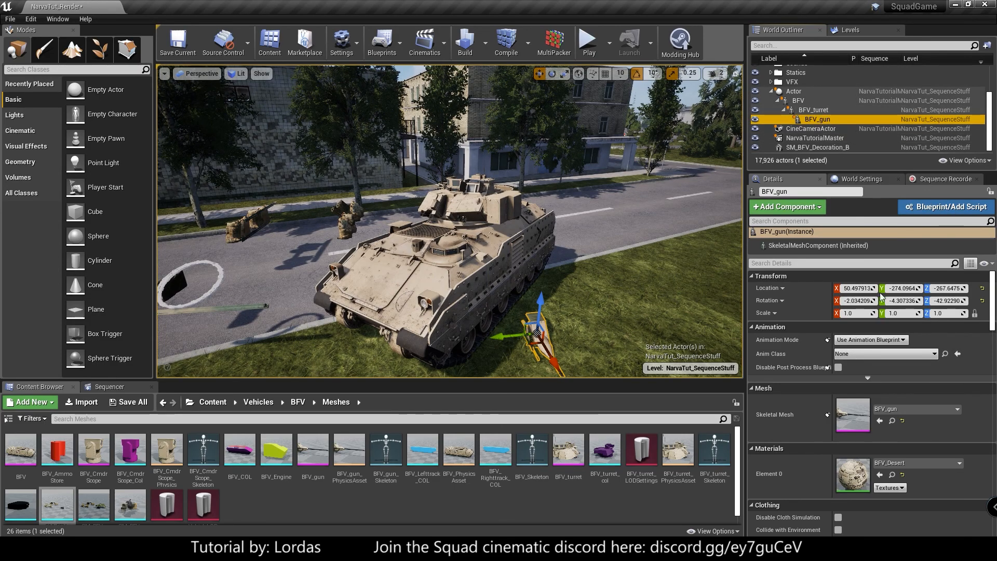
pyautogui.click(983, 288)
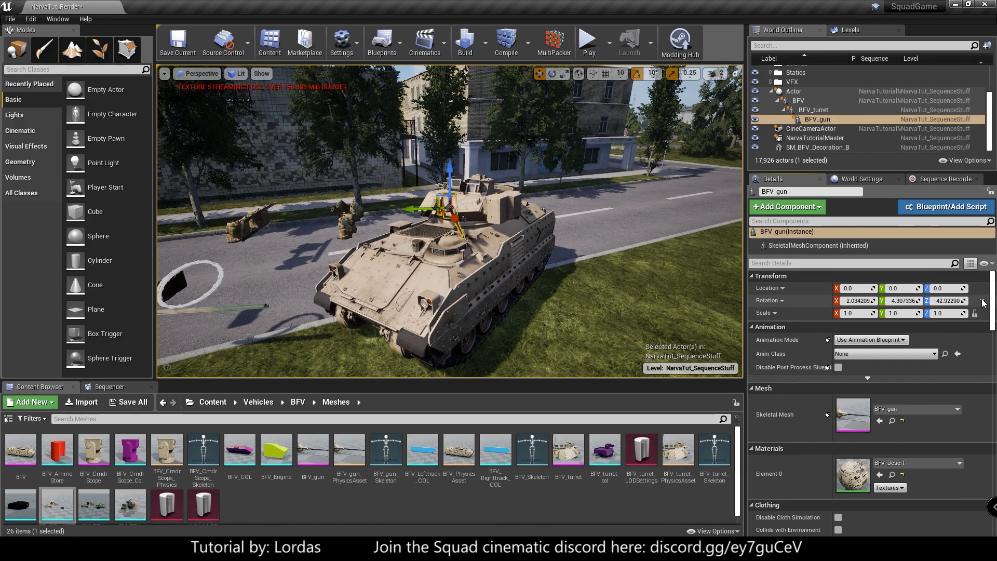
pyautogui.click(982, 301)
pyautogui.press('Escape')
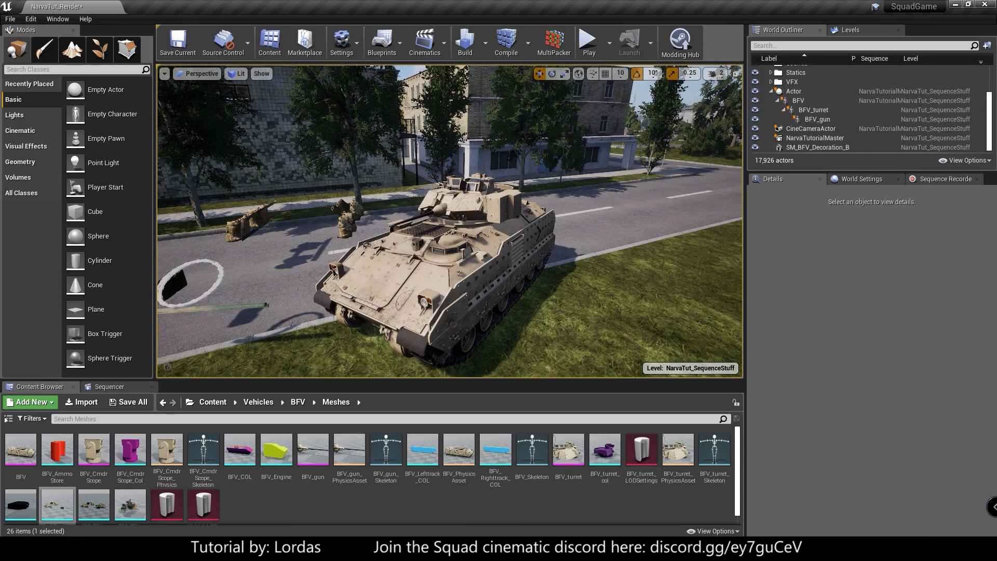
# - Select SM_BFV_Decoration_Body beside the vehicle and set its mobility to Movable
pyautogui.moveTo(391, 214); pyautogui.dragTo(367, 214, button='right')
pyautogui.click(401, 217)
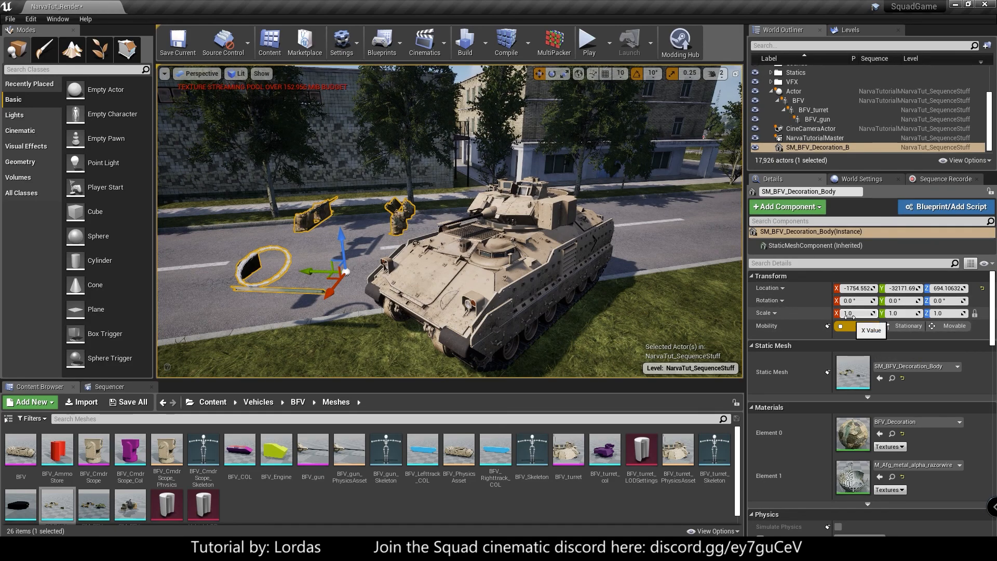
pyautogui.click(938, 331)
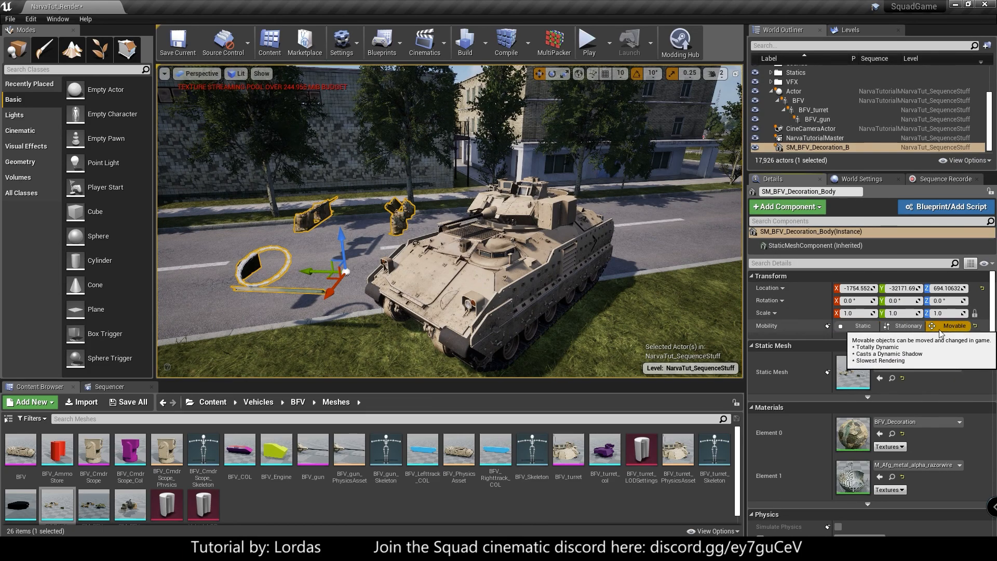
# - Attach SM_BFV_Decoration_Body to the BFV with socket None and reset its location and rotation to zero
pyautogui.moveTo(825, 148); pyautogui.dragTo(802, 102)
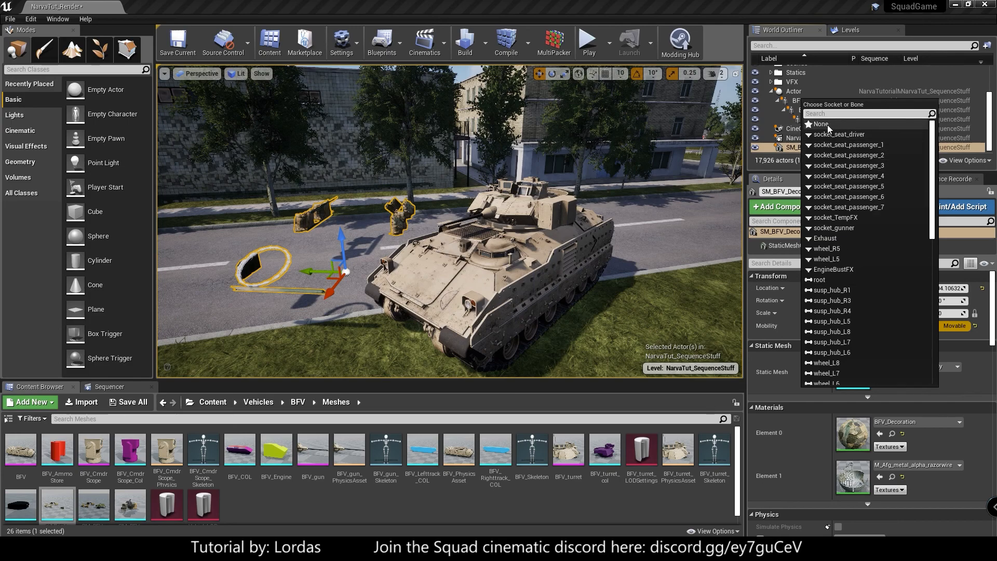
pyautogui.click(828, 125)
pyautogui.click(983, 289)
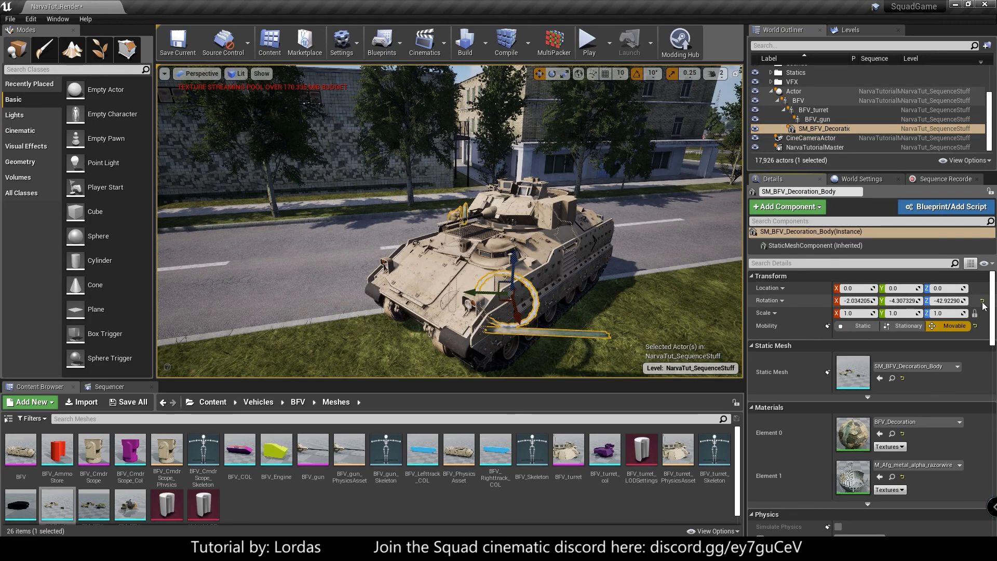
pyautogui.click(983, 301)
pyautogui.press('Escape')
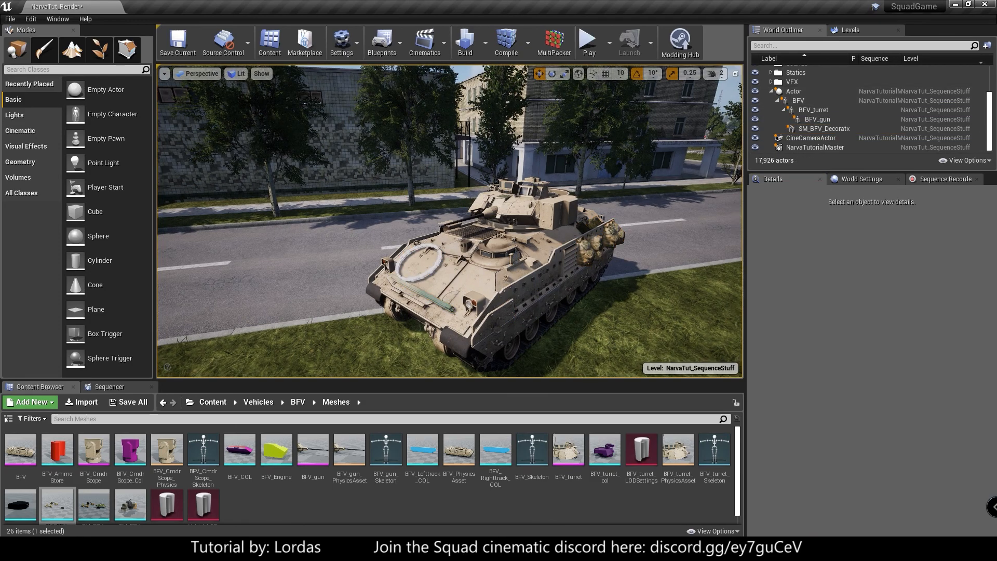
# - Scrub the sequence to frame 130 and examine the assembled vehicle up close
pyautogui.click(110, 386)
pyautogui.click(458, 418)
pyautogui.moveTo(456, 421); pyautogui.dragTo(497, 422)
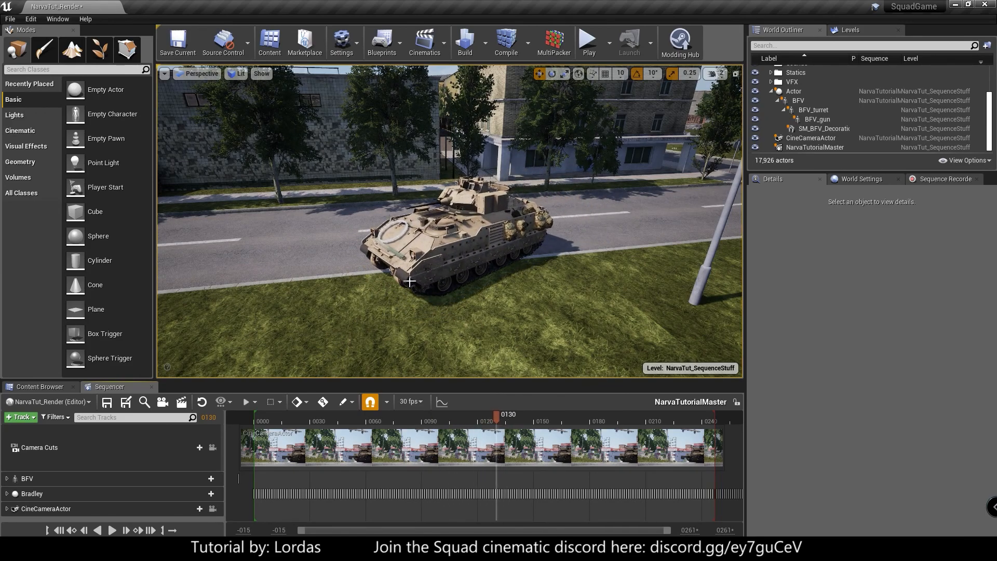
pyautogui.press('a')
pyautogui.moveTo(363, 260); pyautogui.dragTo(426, 273, button='right')
pyautogui.moveTo(467, 179); pyautogui.dragTo(416, 177, button='right')
pyautogui.press('d')
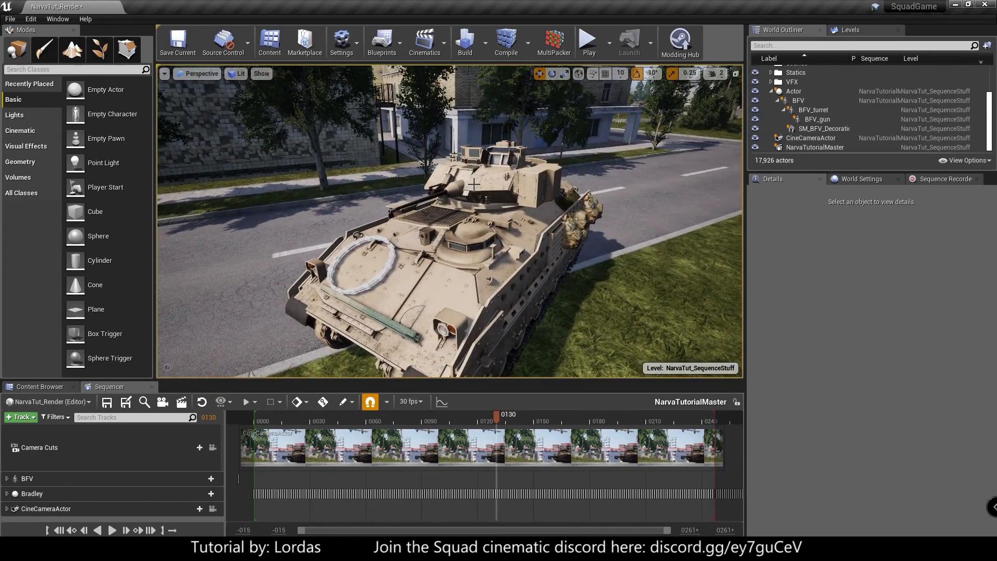
# - Add BFV_turret as a track in the NarvaTutorialMaster sequence and expand its transform rotation channels
pyautogui.click(466, 178)
pyautogui.moveTo(834, 108); pyautogui.dragTo(114, 504)
pyautogui.scroll(-3, 106, 490)
pyautogui.click(12, 487)
pyautogui.scroll(-2, 38, 483)
pyautogui.click(17, 476)
pyautogui.moveTo(160, 493); pyautogui.dragTo(154, 493)
pyautogui.press('Return')
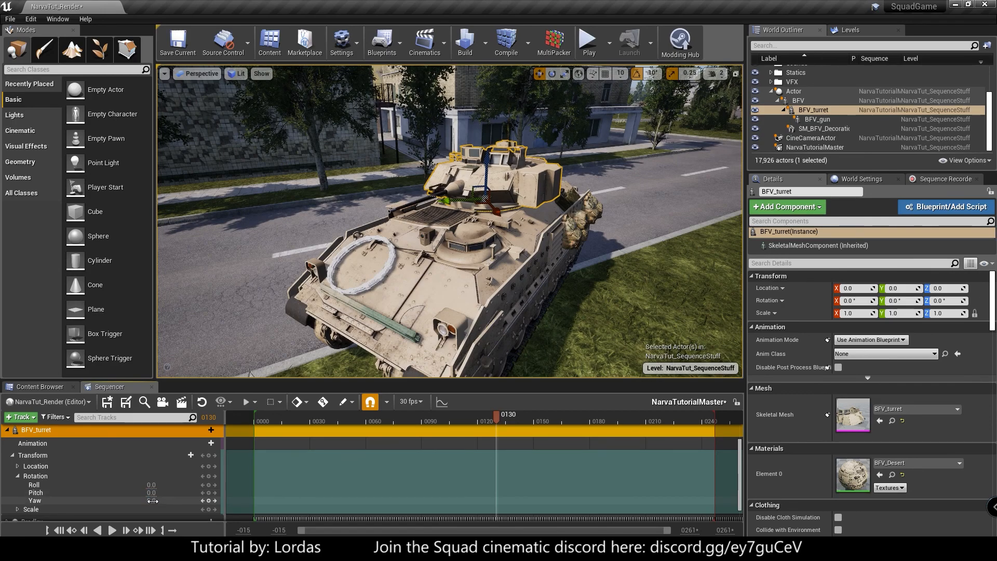
# - Keyframe the turret's yaw at frame 130, and set it to about -49.16 at frame 56
pyautogui.moveTo(153, 501)
pyautogui.mouseDown()
pyautogui.moveTo(133, 501)
pyautogui.moveTo(168, 501)
pyautogui.mouseUp()
pyautogui.click(209, 501)
pyautogui.moveTo(492, 414); pyautogui.dragTo(359, 418)
pyautogui.moveTo(154, 500); pyautogui.dragTo(135, 500)
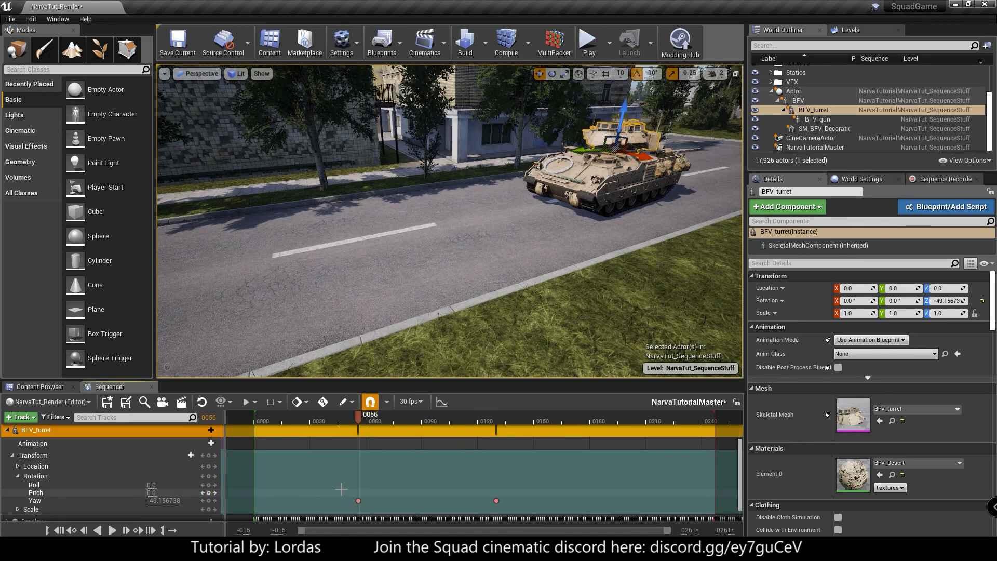
# - Scrub through the sequence to check the turret's rotation, and deselect the turret
pyautogui.moveTo(355, 418); pyautogui.dragTo(394, 444)
pyautogui.moveTo(478, 310); pyautogui.dragTo(480, 316, button='right')
pyautogui.press('Escape')
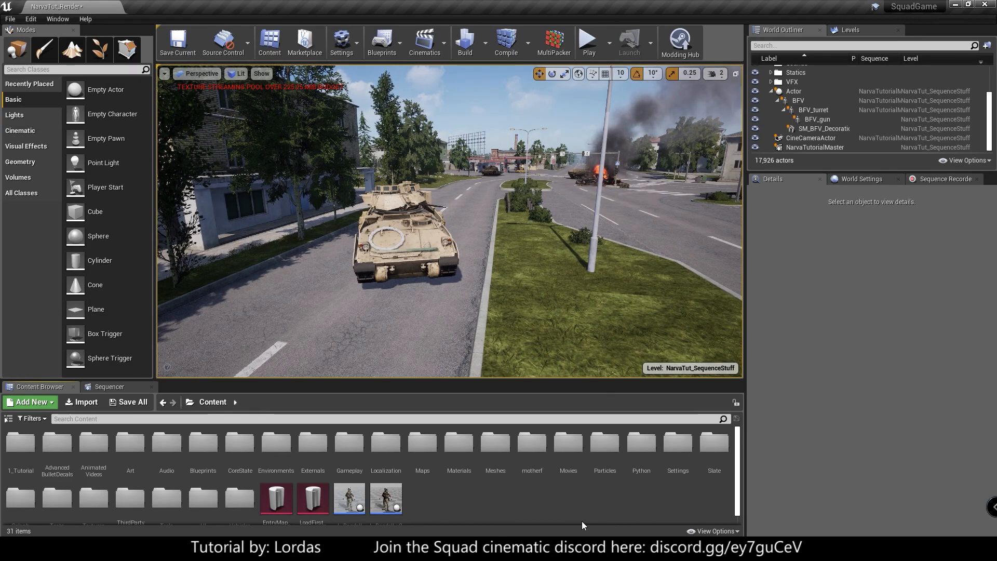
# - Search the Particles content folder for "arty" and filter the assets to Particle System
pyautogui.doubleClick(602, 456)
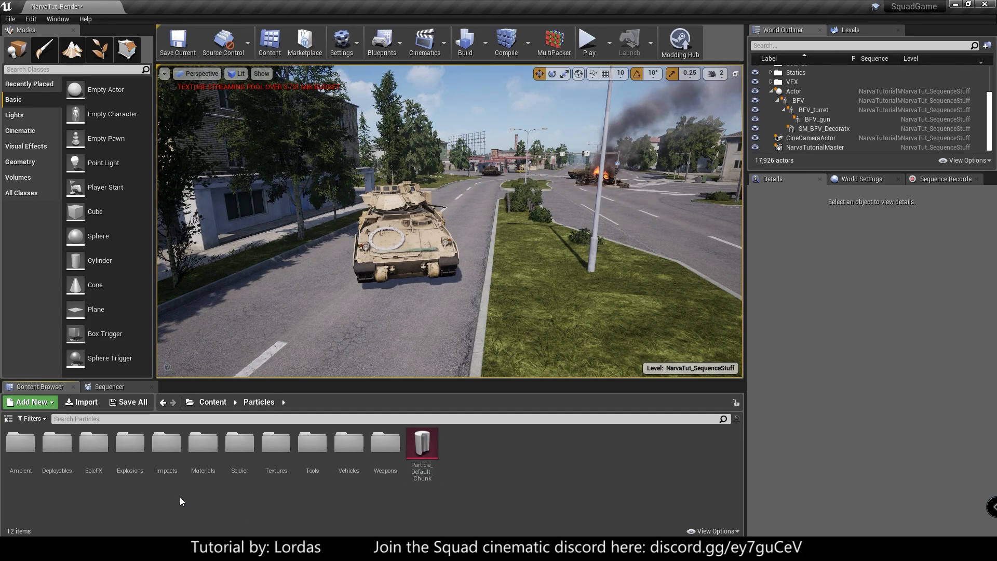
pyautogui.click(89, 420)
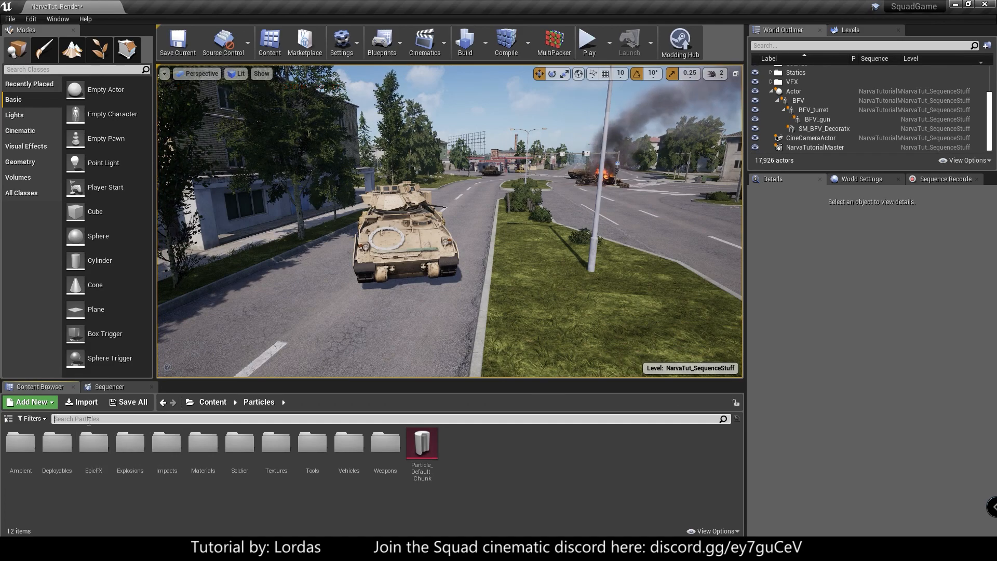
pyautogui.write('ar')
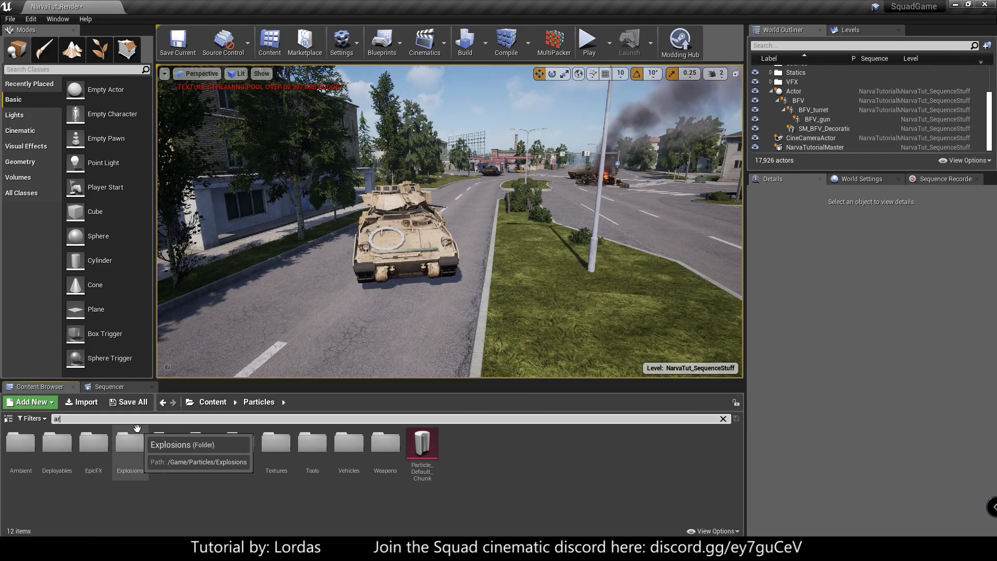
pyautogui.write('ty')
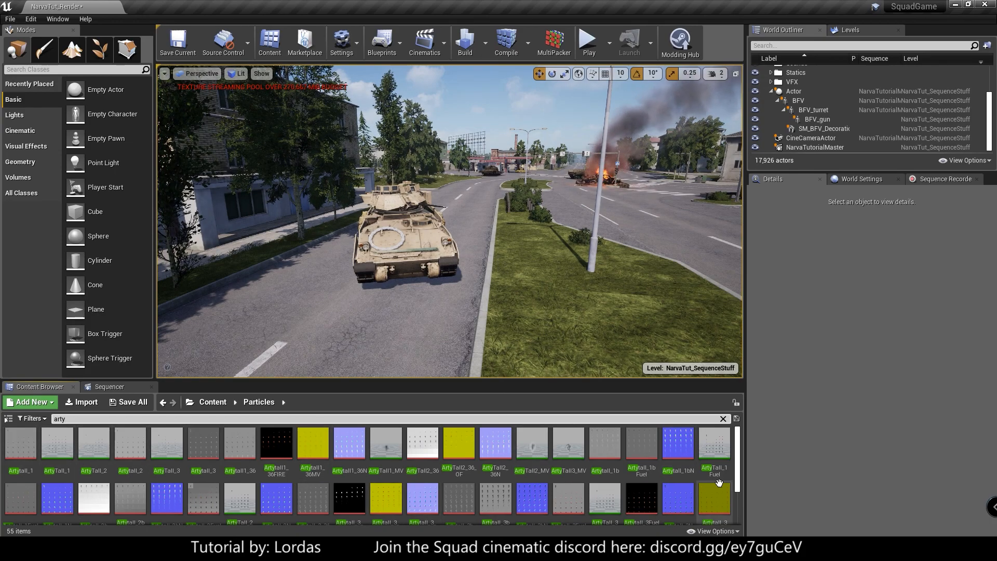
pyautogui.click(45, 420)
pyautogui.click(45, 422)
pyautogui.click(46, 423)
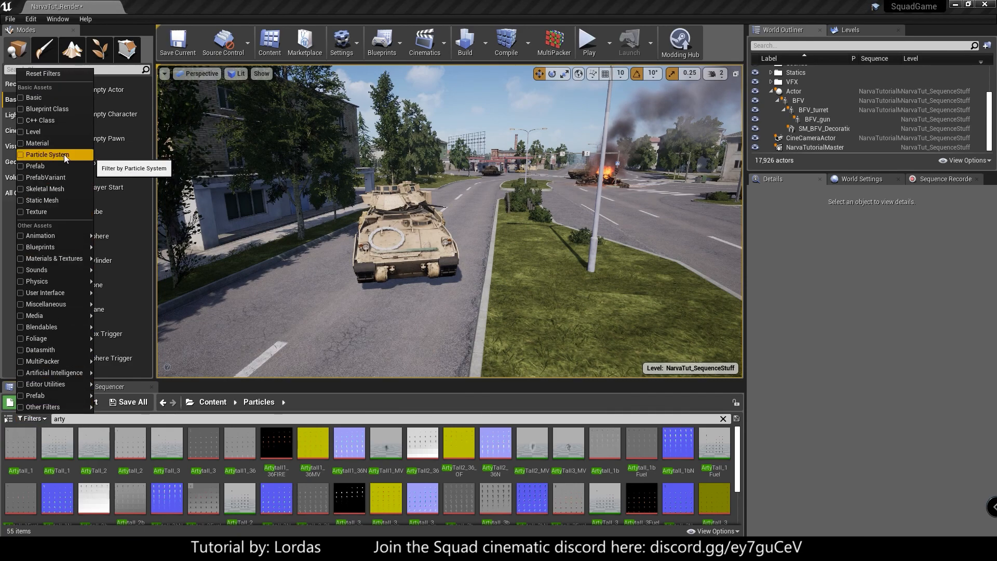
pyautogui.click(49, 154)
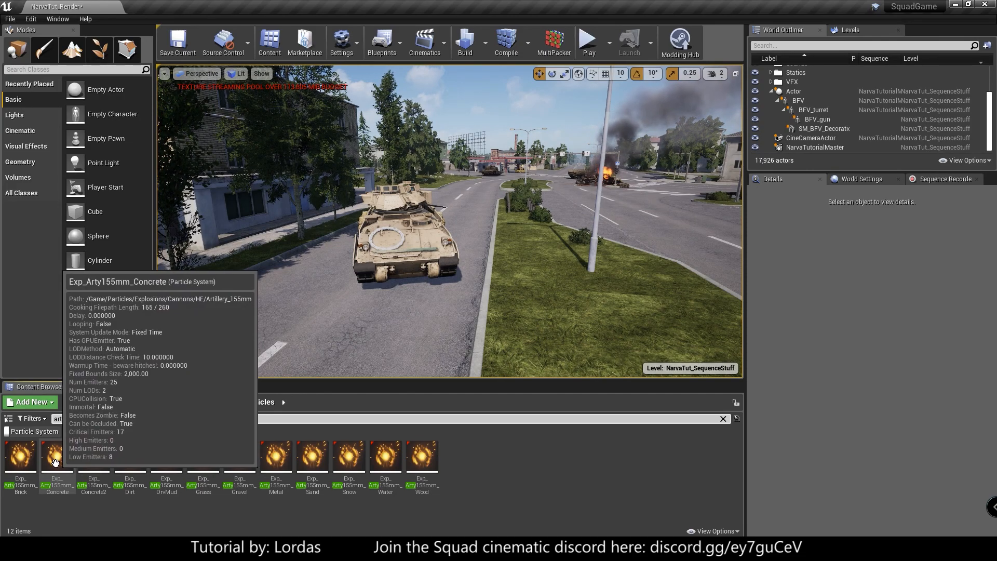
# - Place Exp_Arty155mm_Concrete on the road behind the vehicle, accepting placement outside the level bounds, and reset its emitter
pyautogui.moveTo(56, 462); pyautogui.dragTo(521, 186)
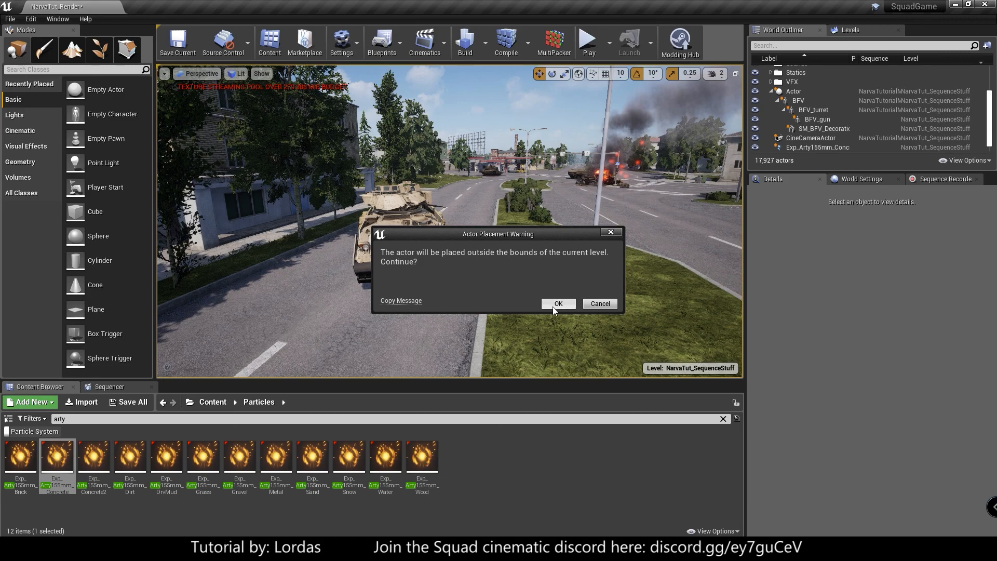
pyautogui.click(556, 304)
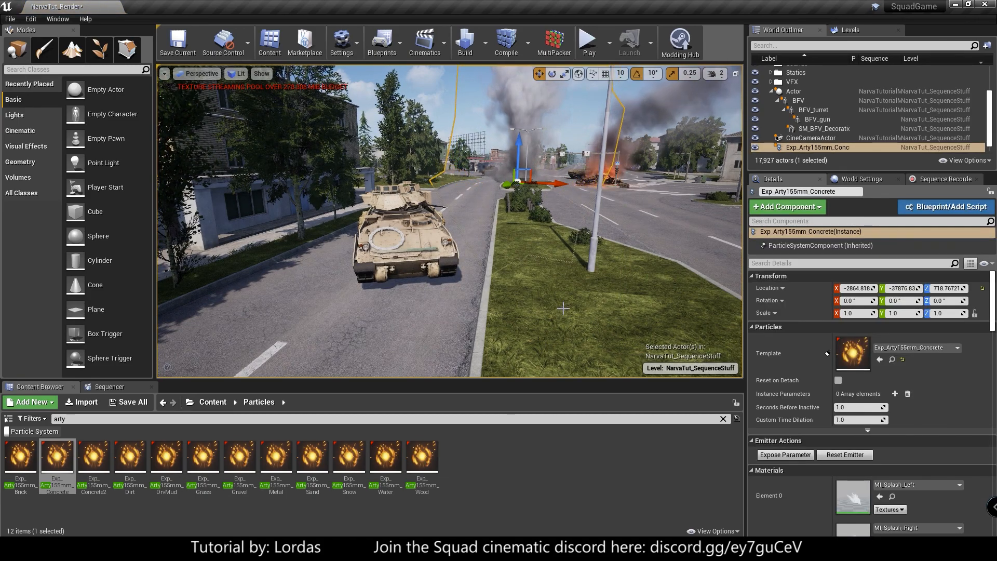
pyautogui.click(857, 456)
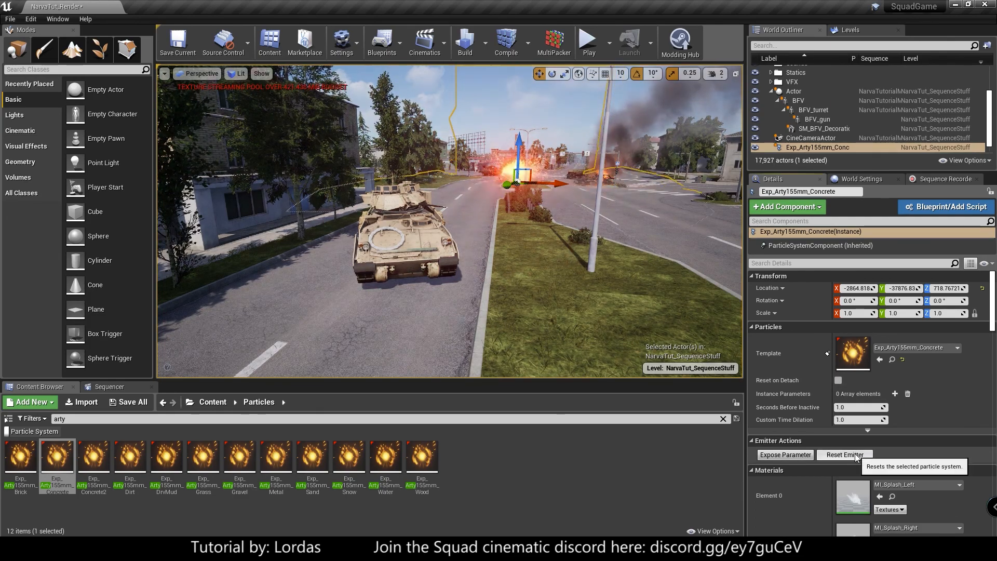
# - Reset the explosion's emitter once more and disable Auto Activate for Exp_Arty155mm_Concrete
pyautogui.click(857, 456)
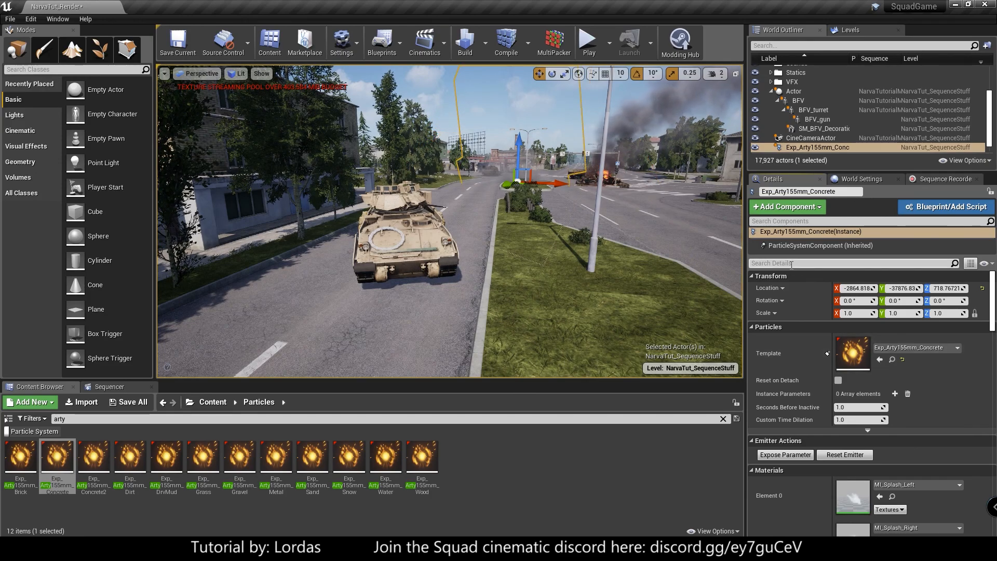
pyautogui.click(792, 264)
pyautogui.write('activa')
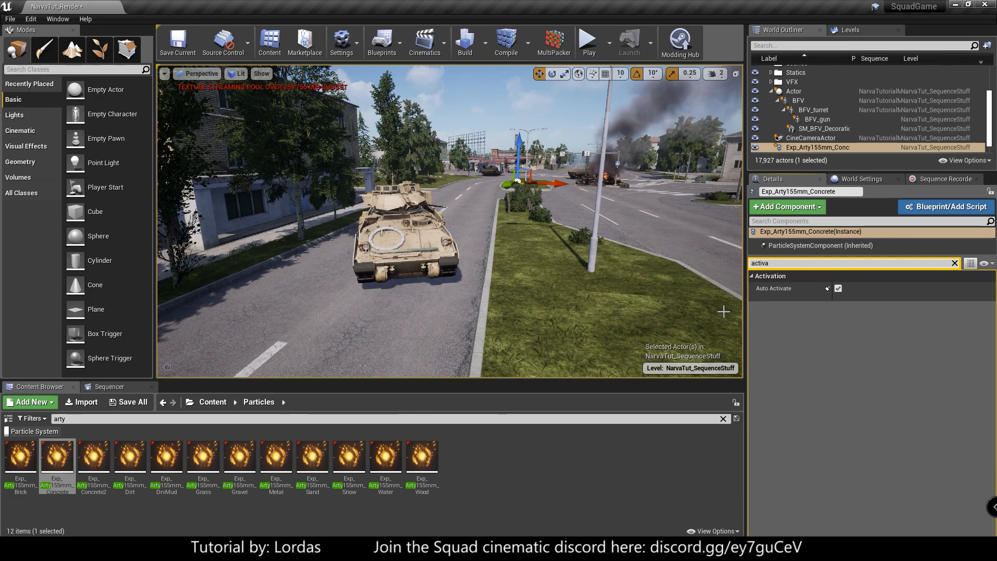
pyautogui.click(838, 289)
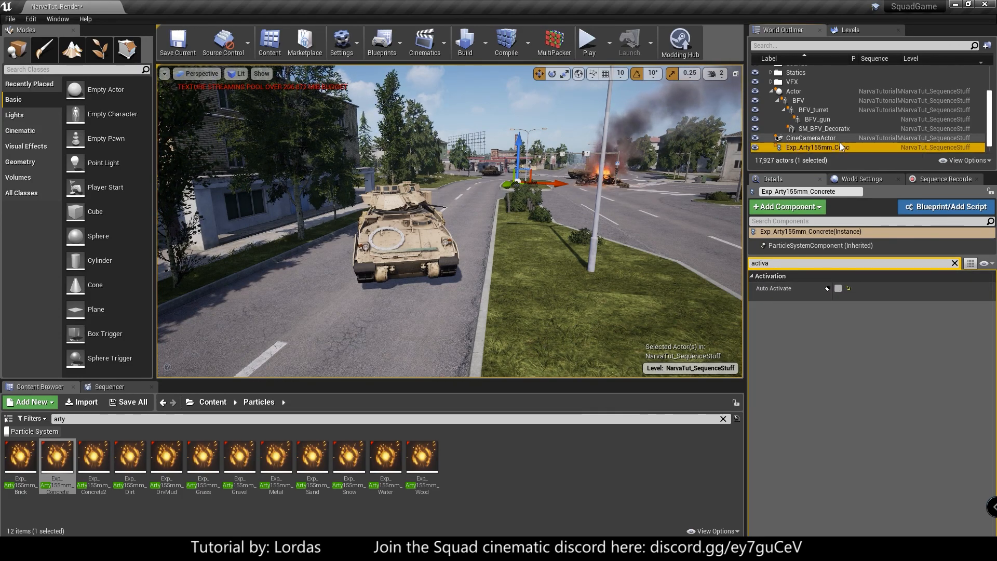
# - Add the Exp_Arty155mm_Concrete actor to the NarvaTutorialMaster sequence and move the playhead to frame 107
pyautogui.click(109, 387)
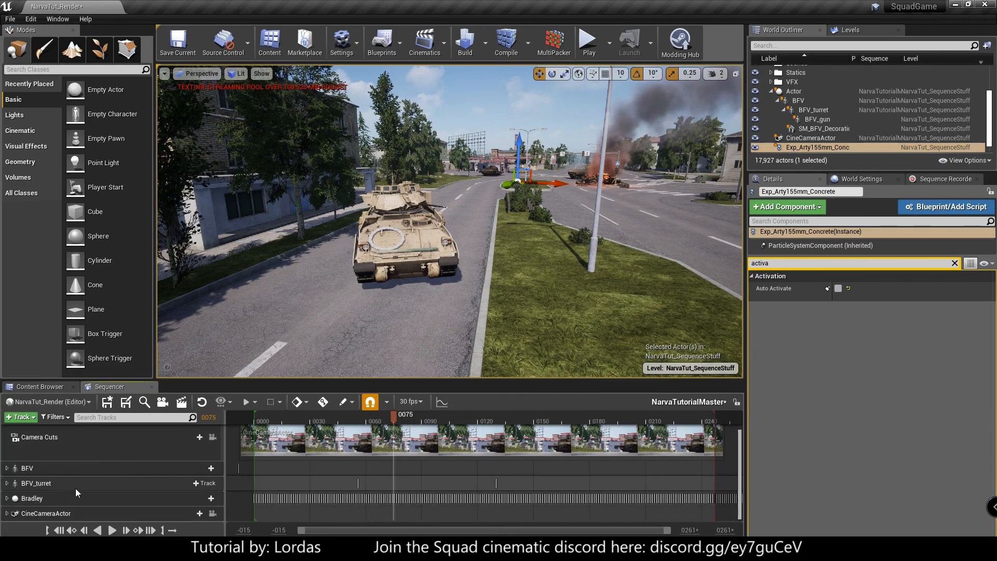
pyautogui.moveTo(832, 146); pyautogui.dragTo(97, 461)
pyautogui.click(375, 416)
pyautogui.moveTo(375, 416); pyautogui.dragTo(454, 432)
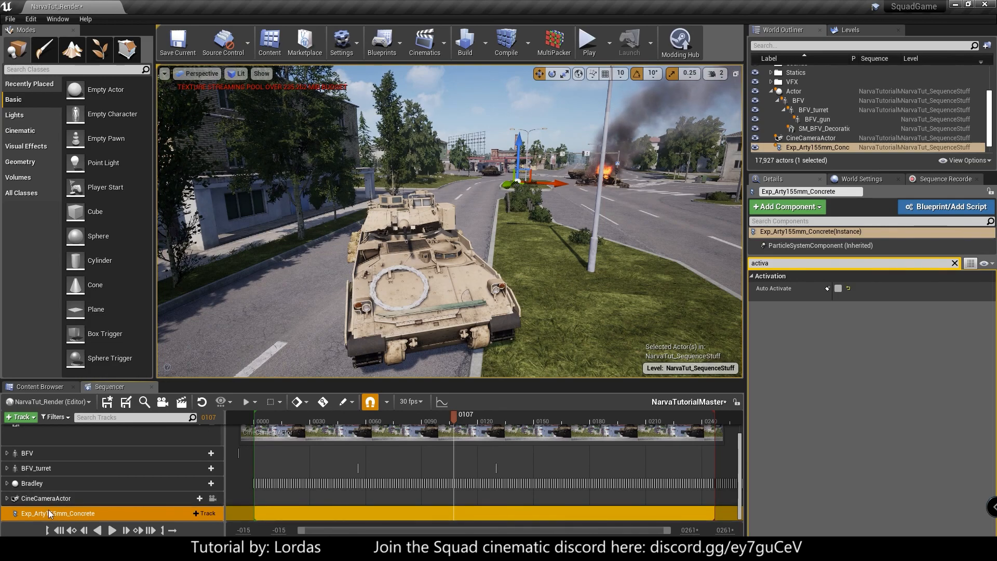
# - Add a Particle Toggle Track to Exp_Arty155mm_Concrete and key its Particle System as Trigger at frame 107
pyautogui.click(204, 514)
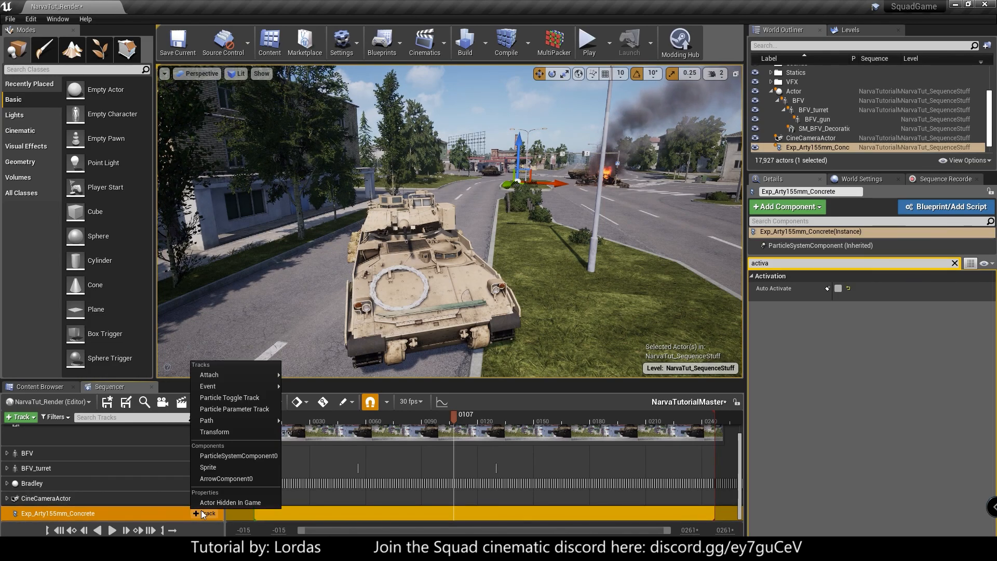
pyautogui.click(244, 398)
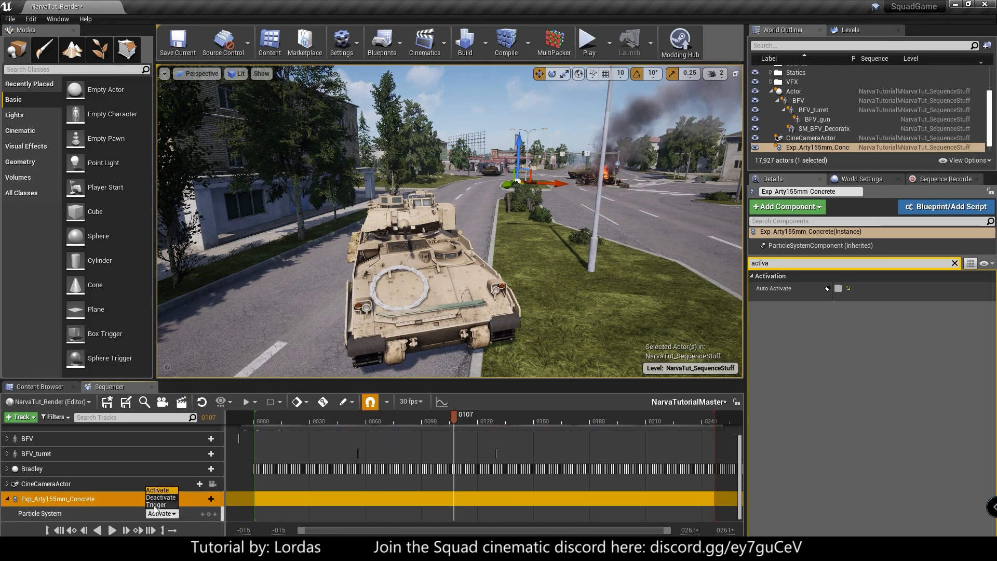
pyautogui.click(156, 505)
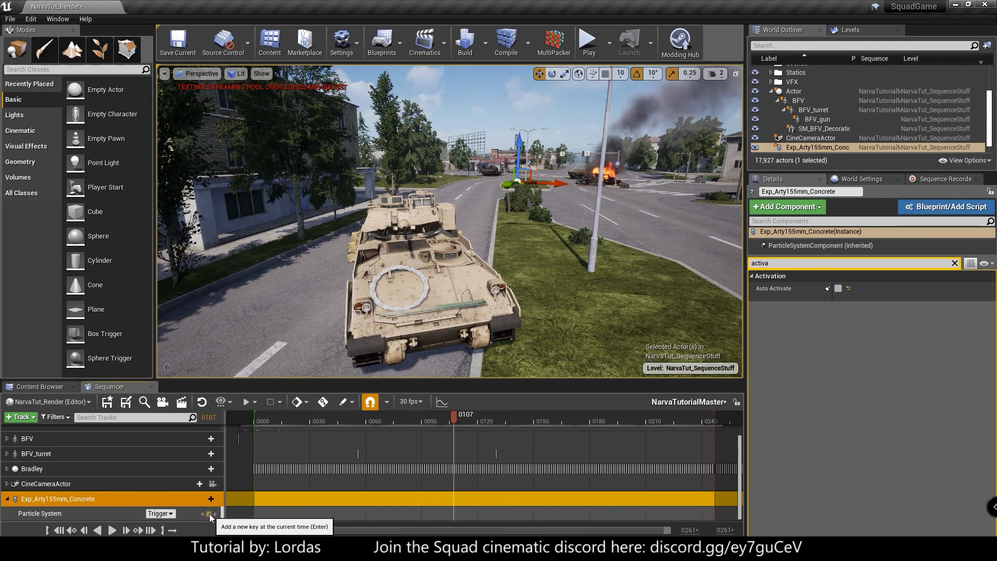
# - Rewind the sequence to frame 0 and deselect the explosion effect to preview the shot from farther back along the median
pyautogui.moveTo(454, 416); pyautogui.dragTo(354, 419)
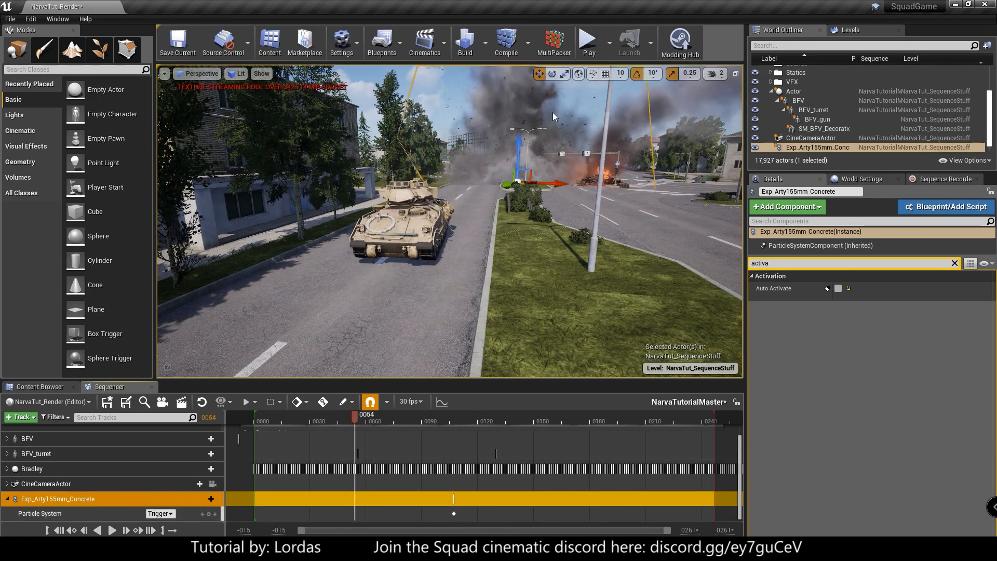
pyautogui.click(59, 530)
pyautogui.moveTo(434, 267); pyautogui.dragTo(469, 287, button='right')
pyautogui.press('s')
pyautogui.press('Escape')
pyautogui.press('s')
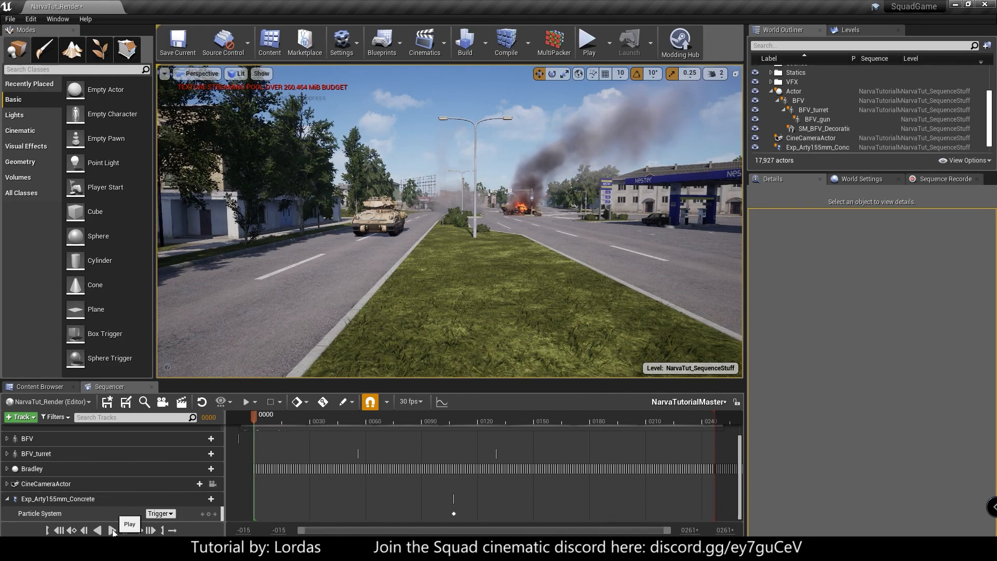